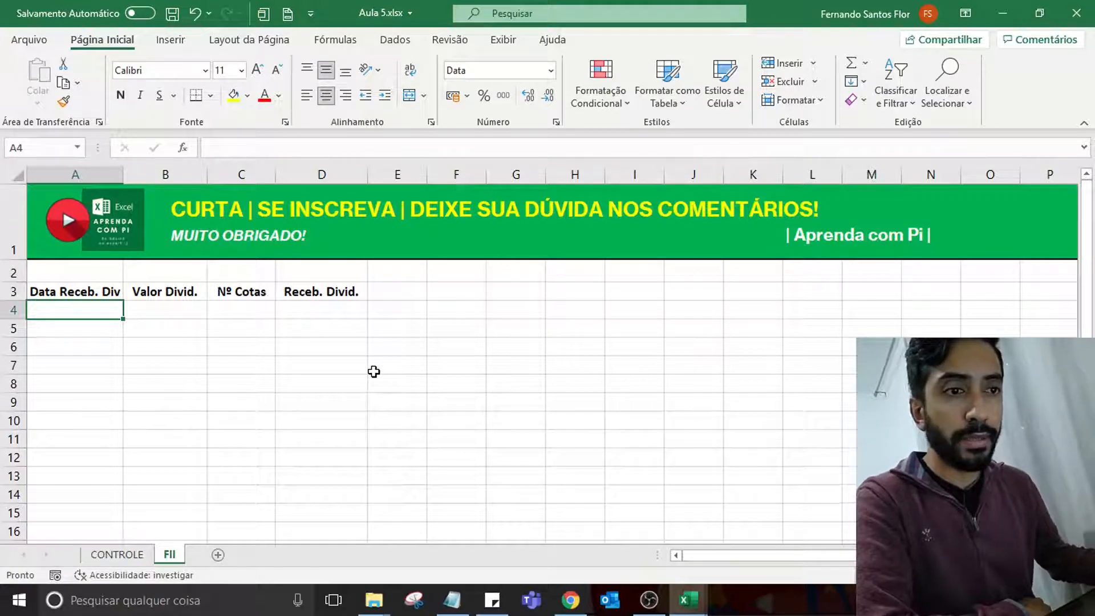
Review the portfolio summary rows and the asset position and price rows on the CONTROLE sheet.
click(116, 556)
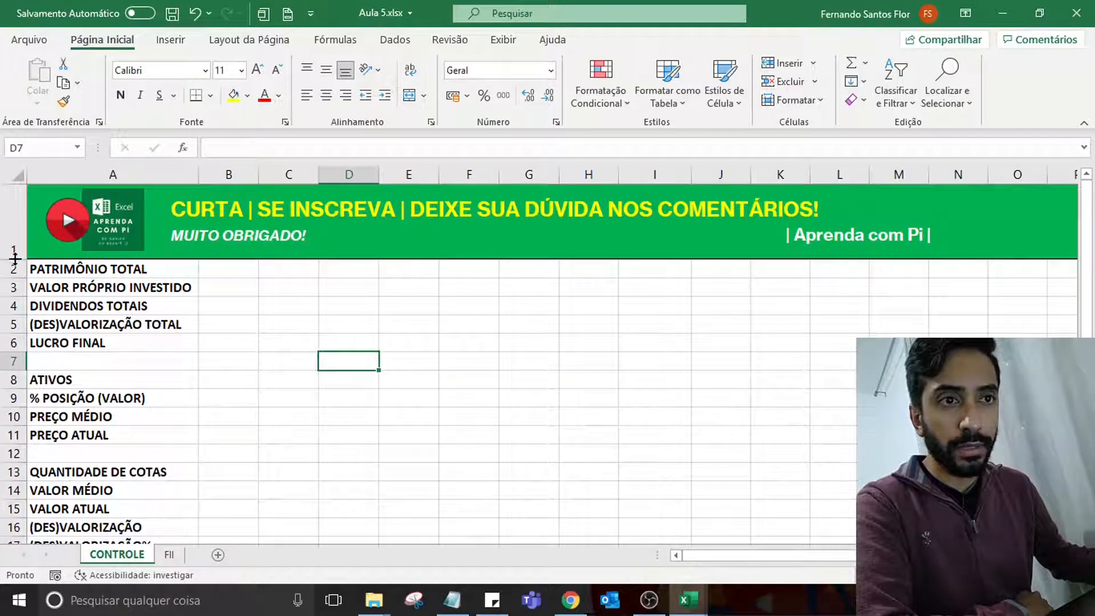
click(74, 275)
drag(129, 272, 146, 303)
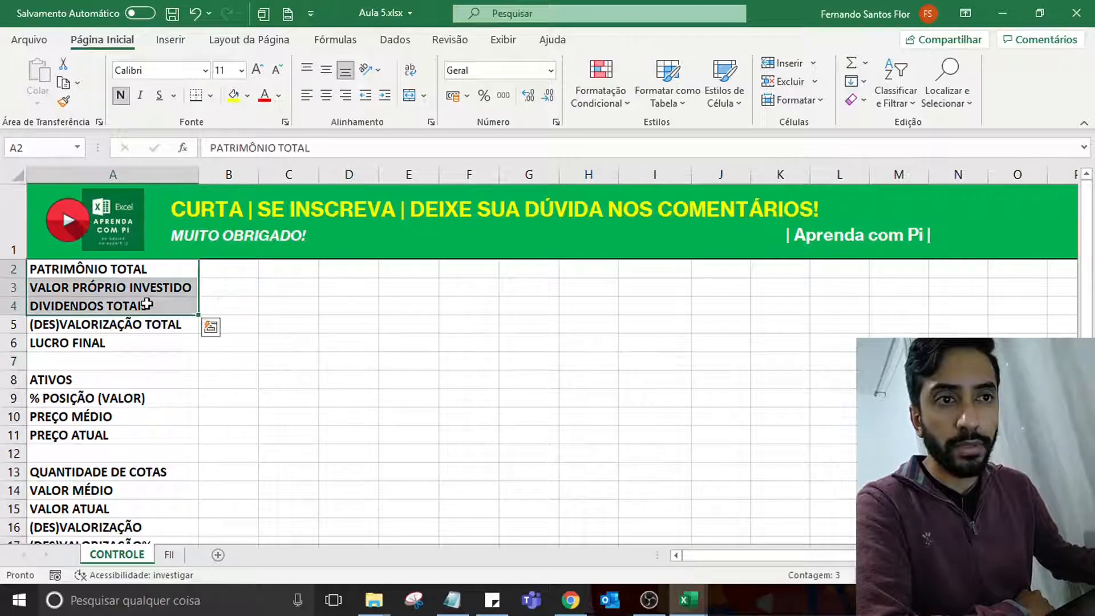
click(149, 294)
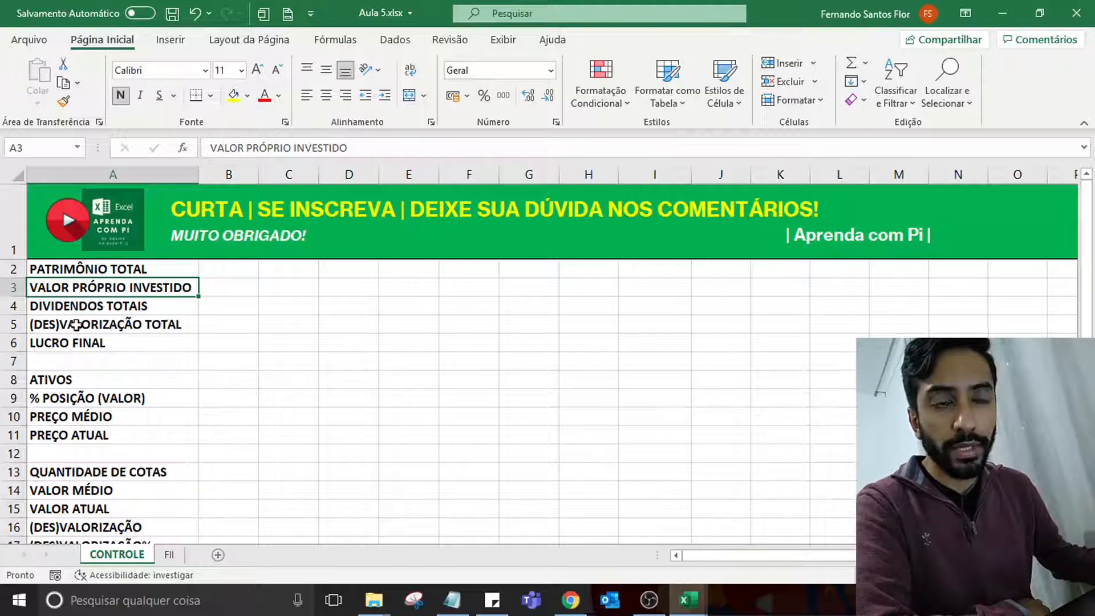
click(208, 345)
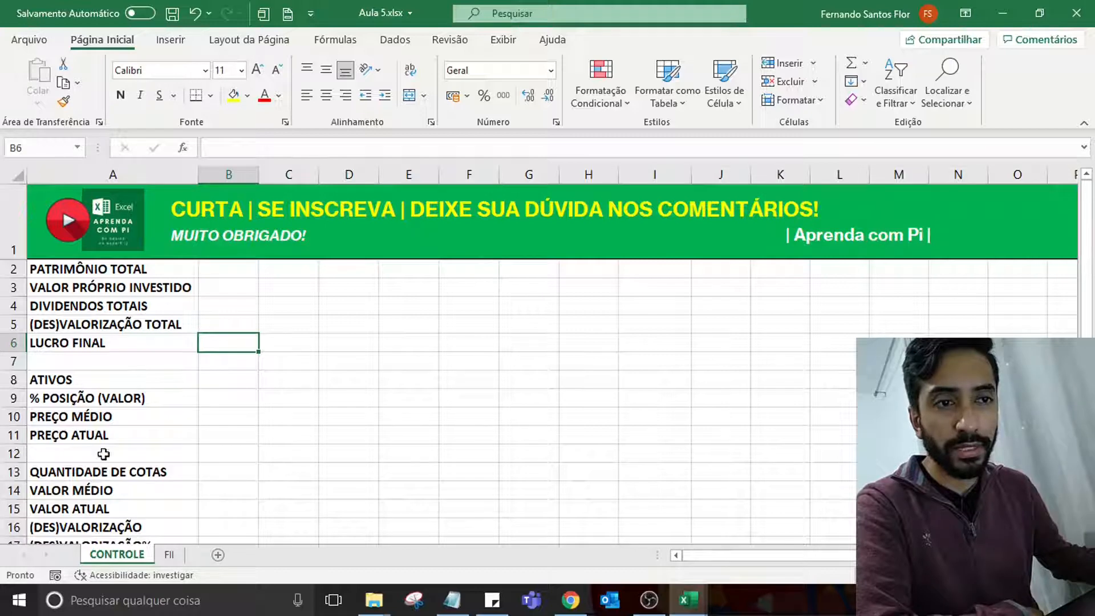
click(211, 426)
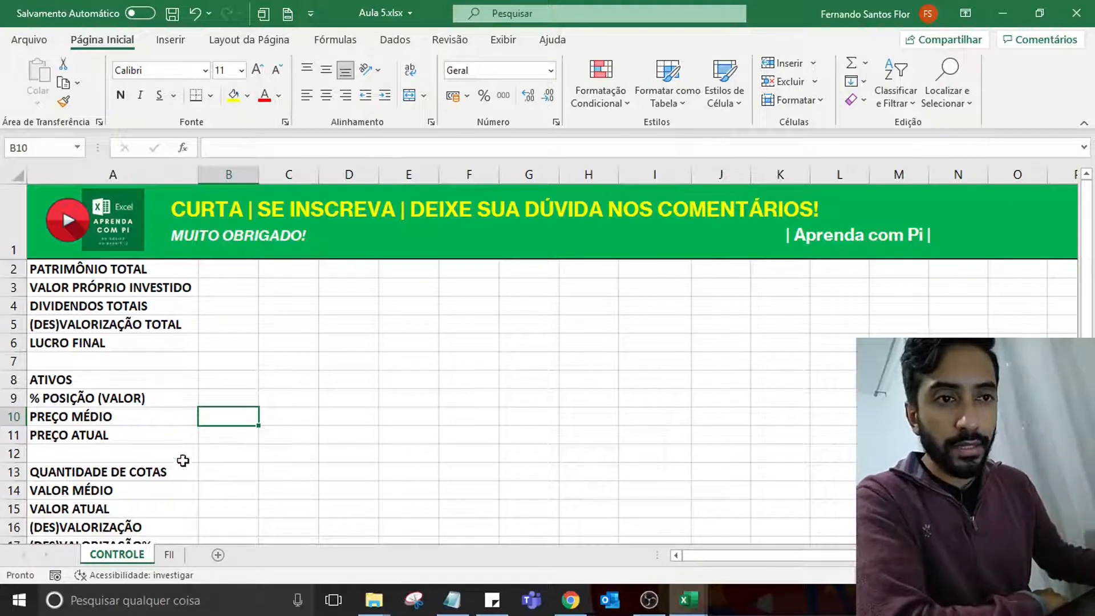
click(139, 416)
click(221, 413)
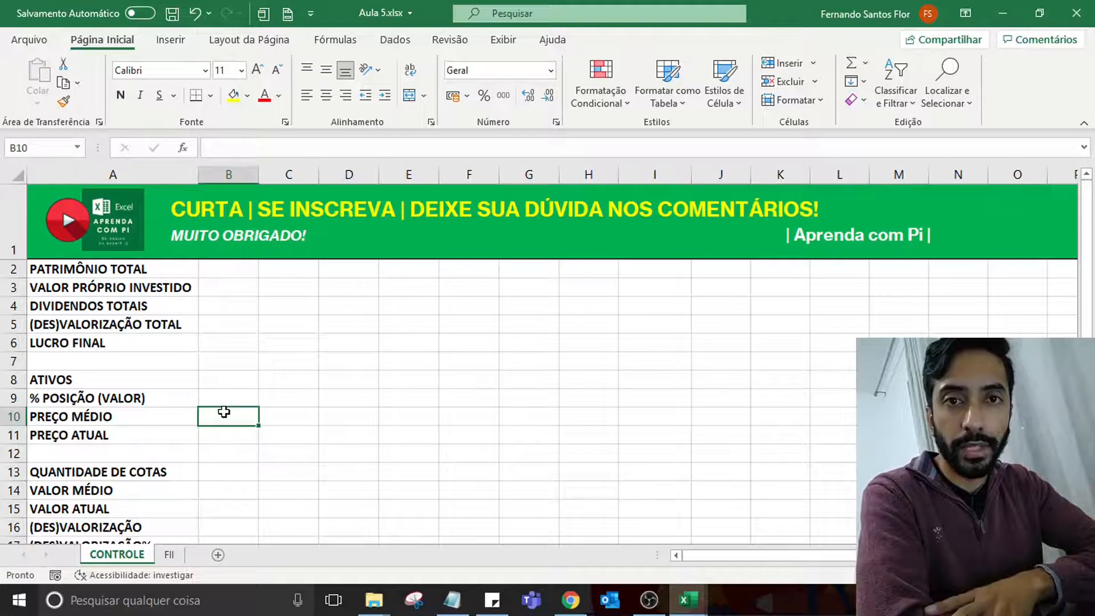
click(221, 433)
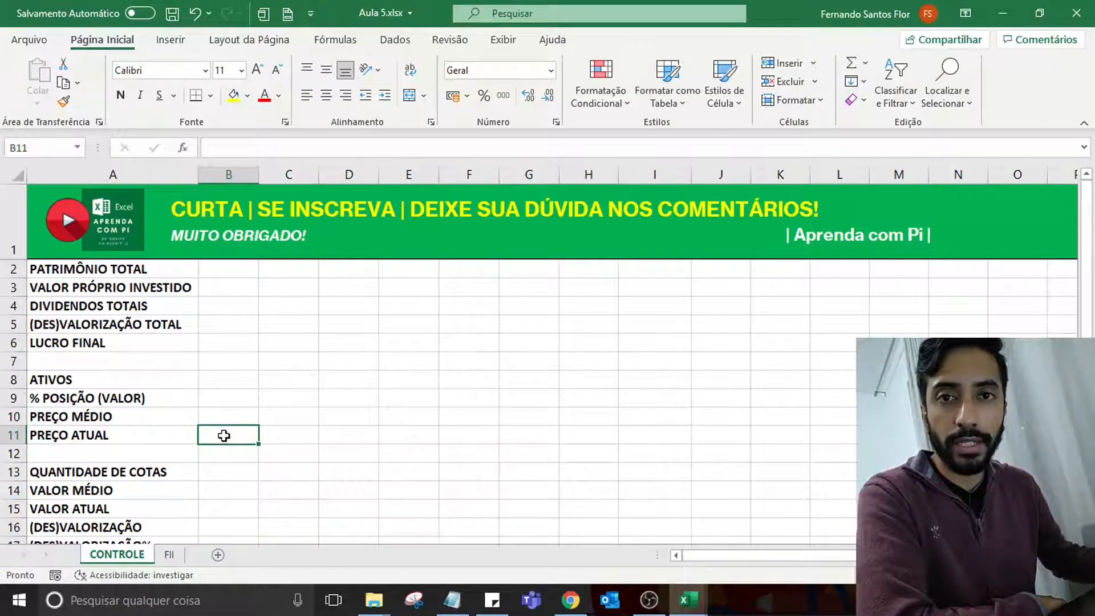
Compare the share quantity, VALOR MÉDIO and VALOR ATUAL rows with the PREÇO MÉDIO and PREÇO ATUAL rows.
click(235, 472)
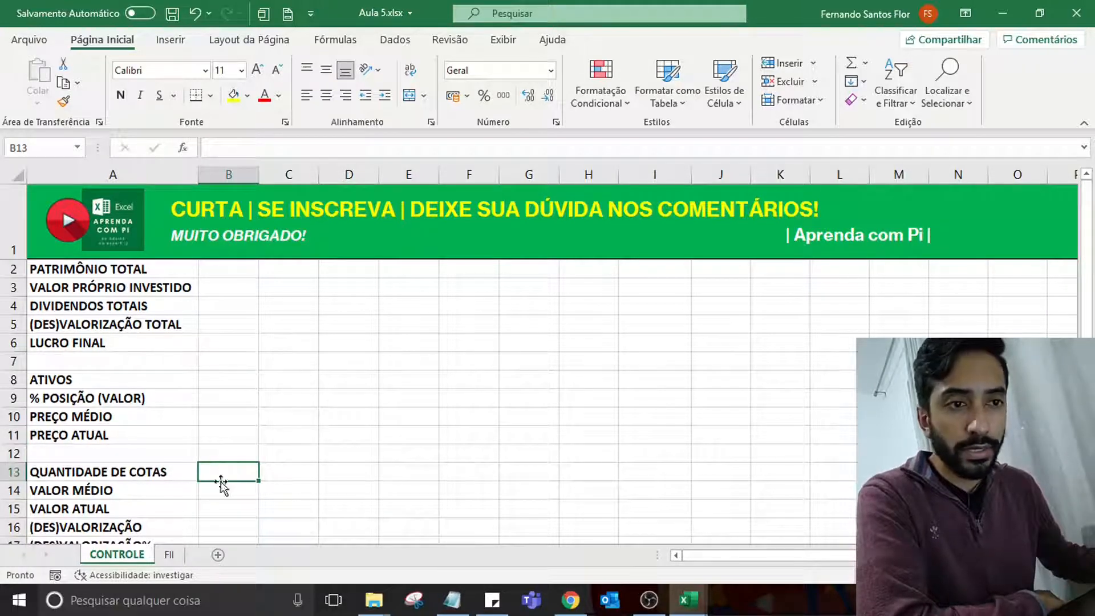
click(204, 492)
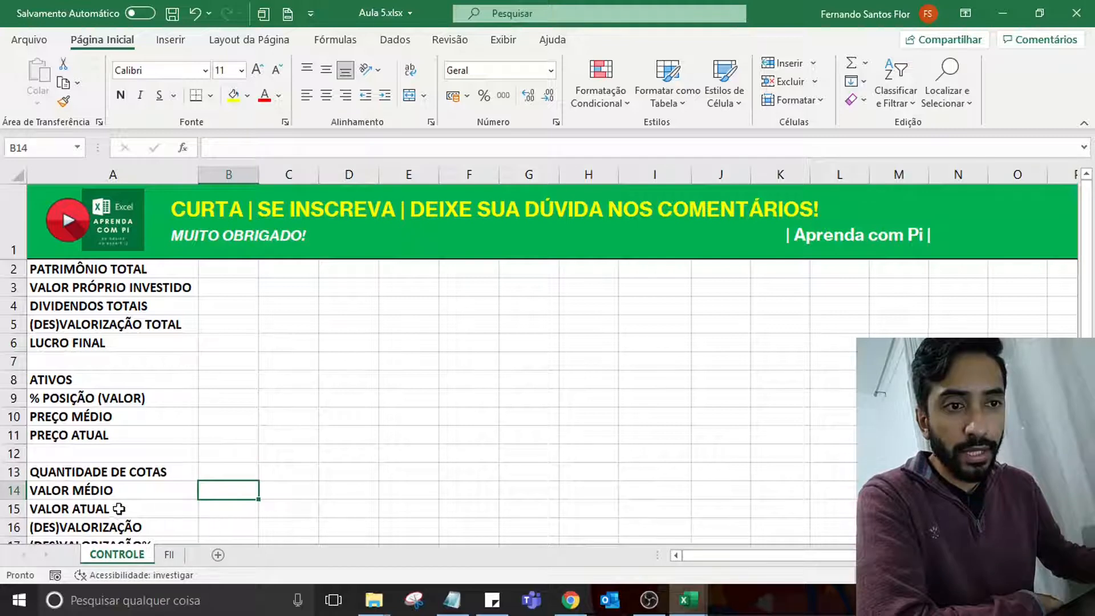
drag(121, 494, 217, 490)
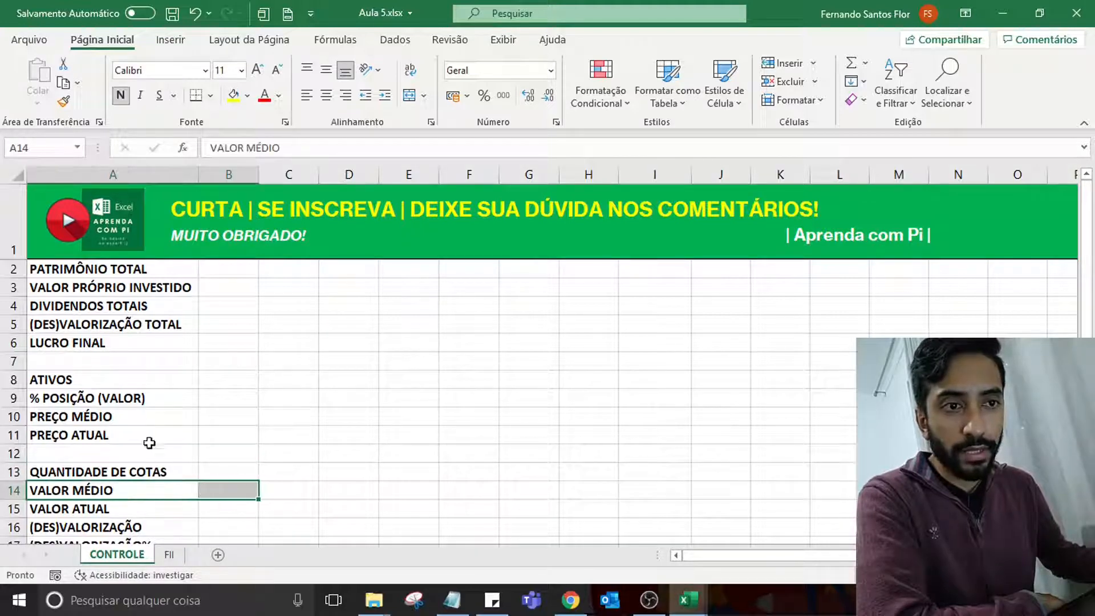
drag(139, 416, 203, 416)
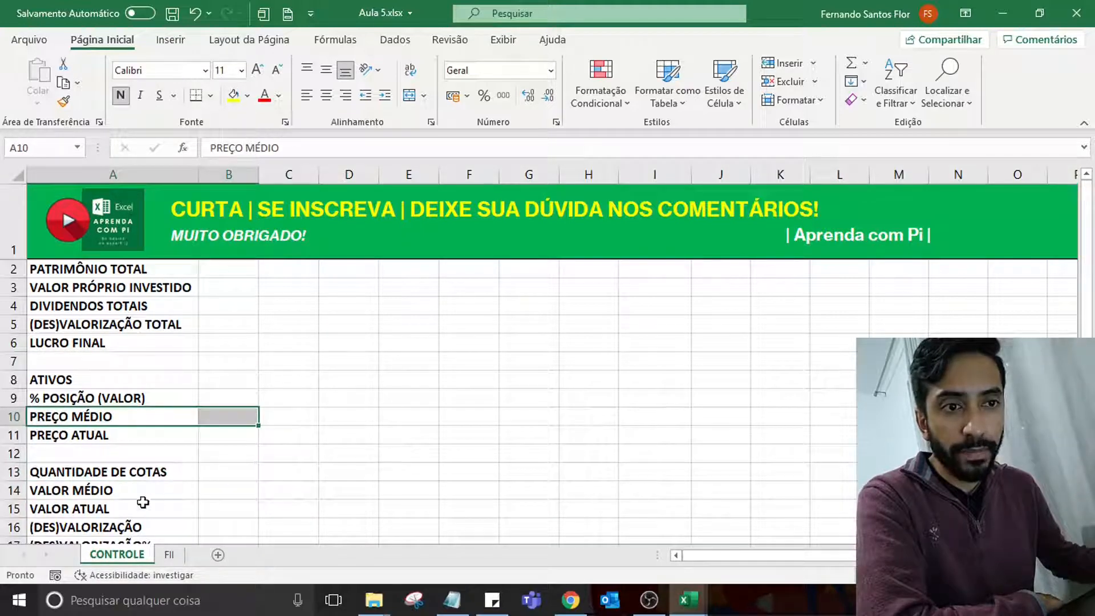
drag(144, 503, 228, 506)
click(228, 505)
click(237, 438)
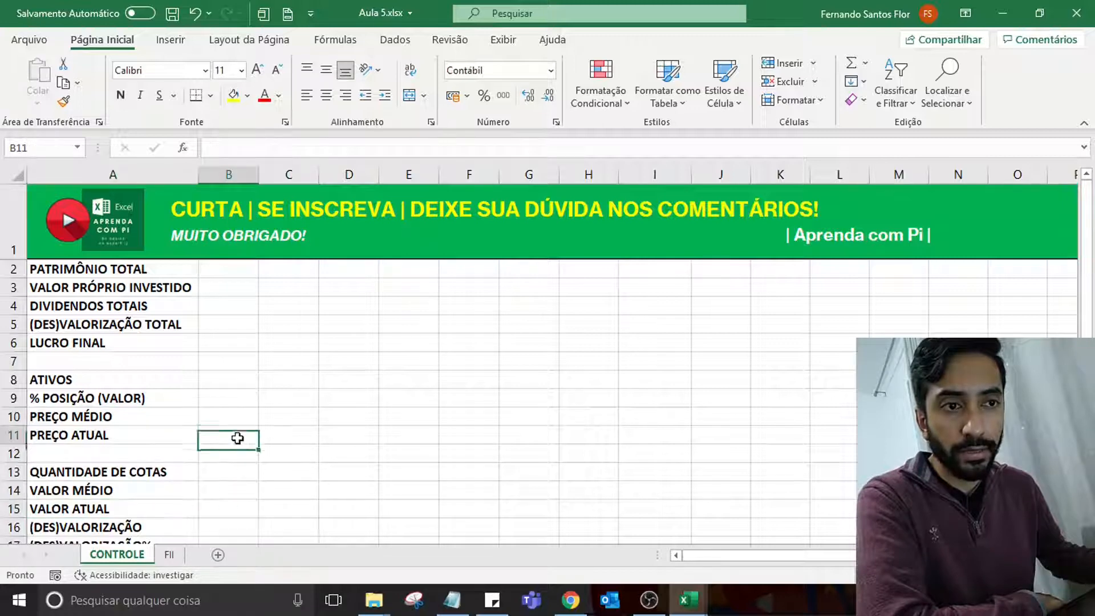
Examine the remaining CONTROLE rows covering percentage appreciation, dividends, income tax payable and balance after tax.
scroll(538, 402, down, 2)
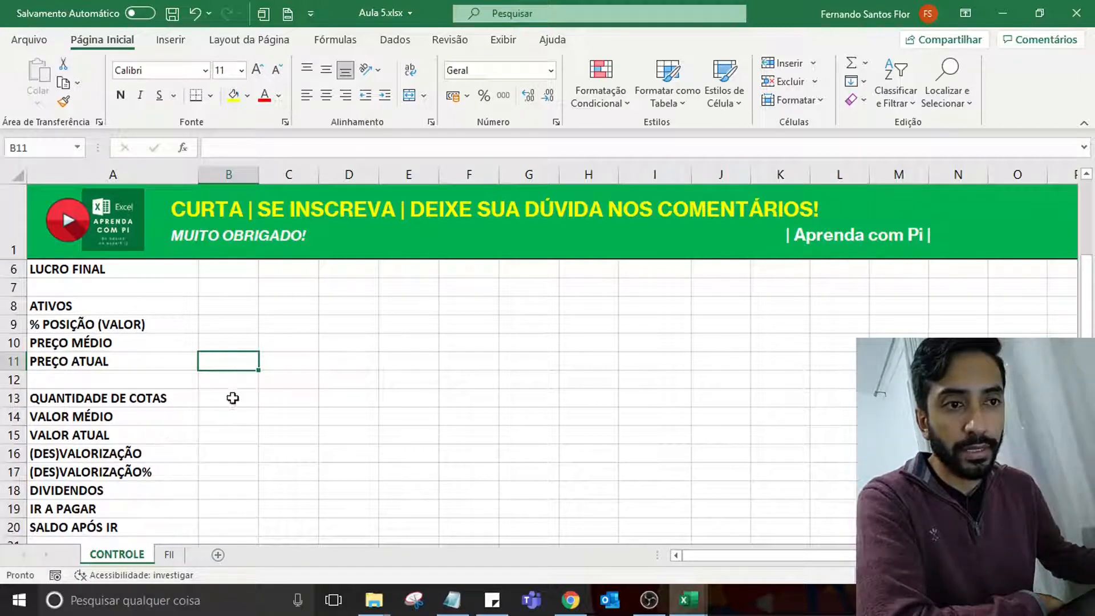
click(172, 473)
click(224, 470)
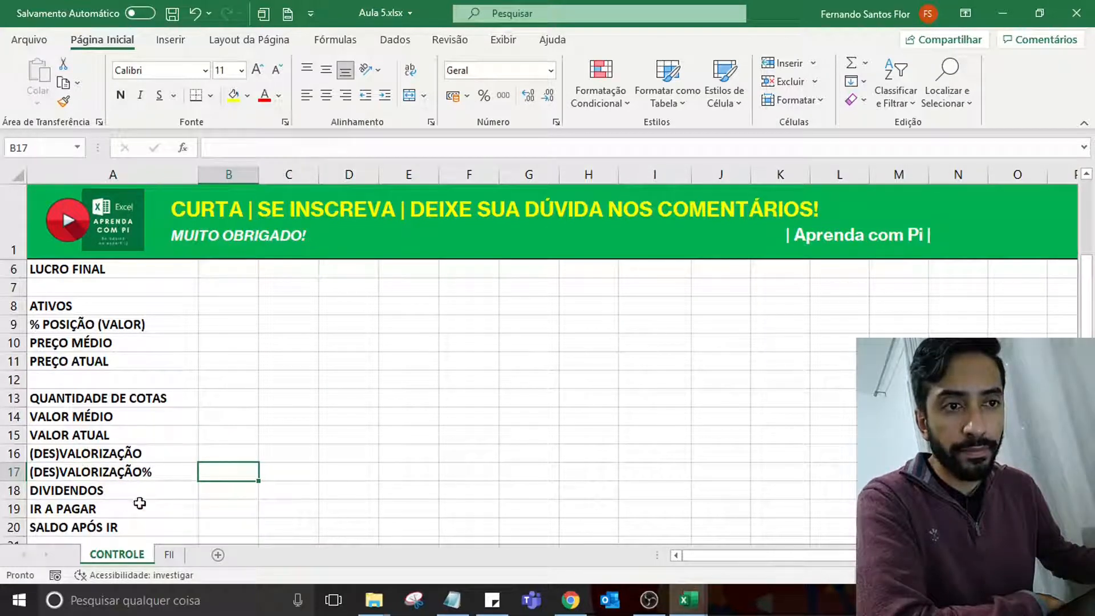
click(212, 493)
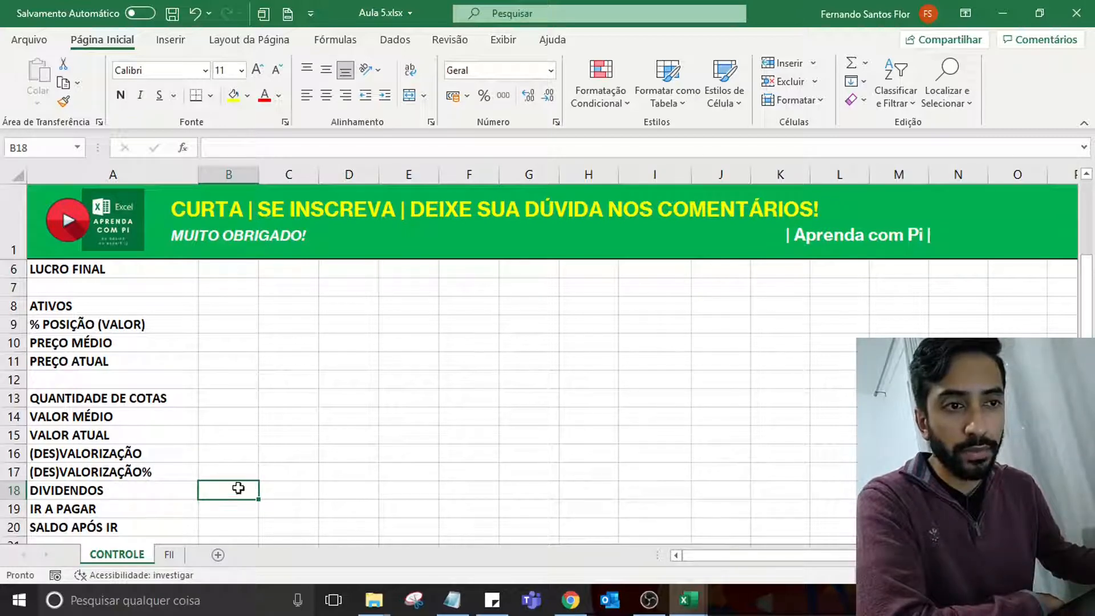
click(180, 509)
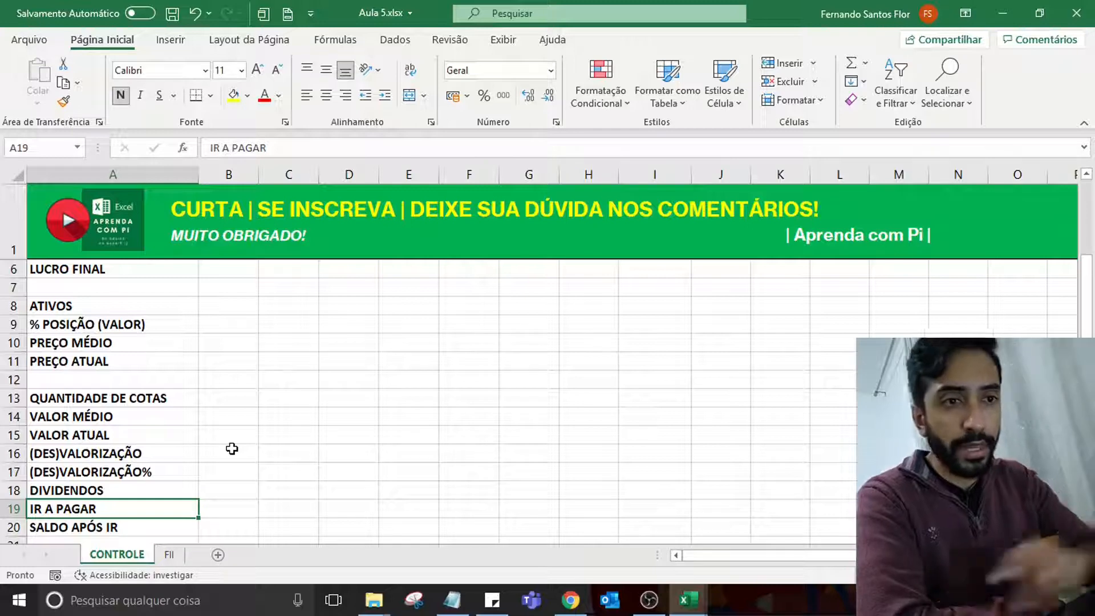
drag(102, 509, 234, 507)
drag(171, 523, 242, 532)
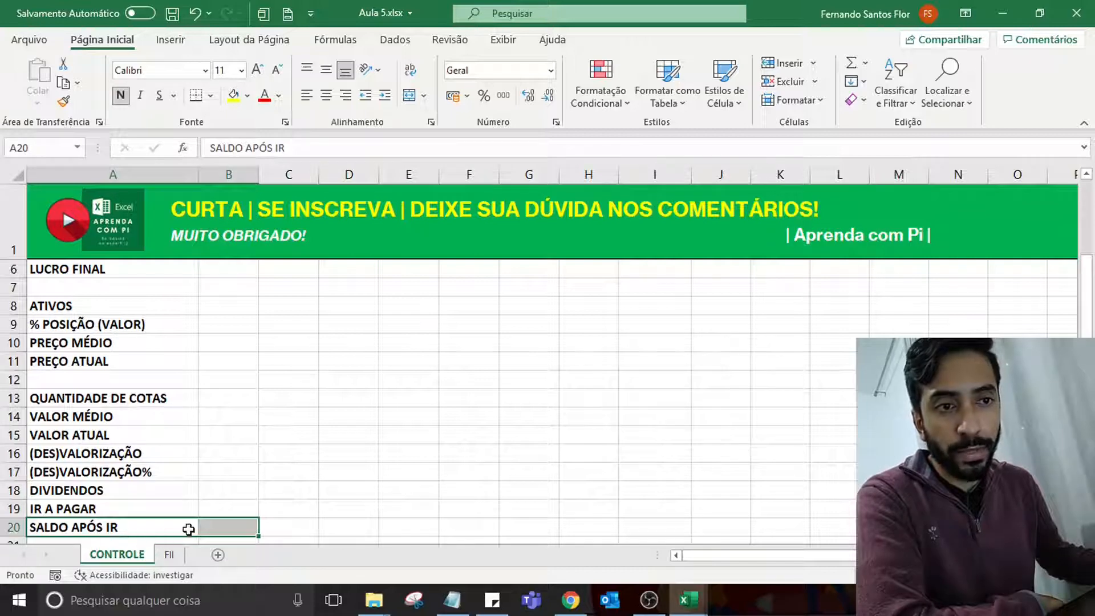
click(218, 509)
click(220, 528)
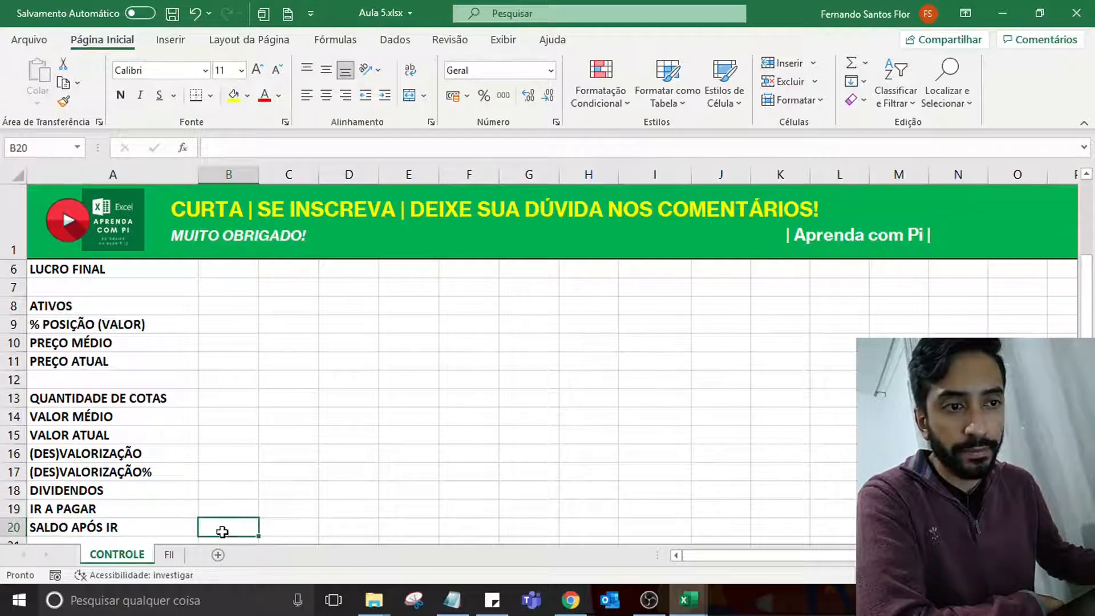
click(225, 503)
scroll(198, 480, up, 2)
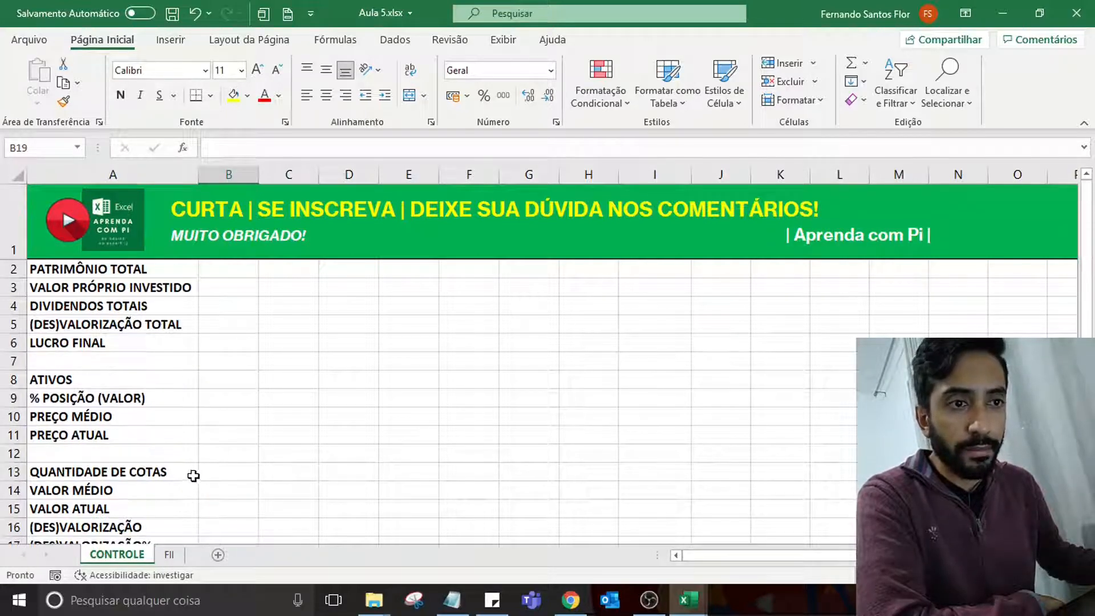
Examine the FII sheet's dividend table headers for receipt date, dividend value, number of shares and dividends received.
click(171, 554)
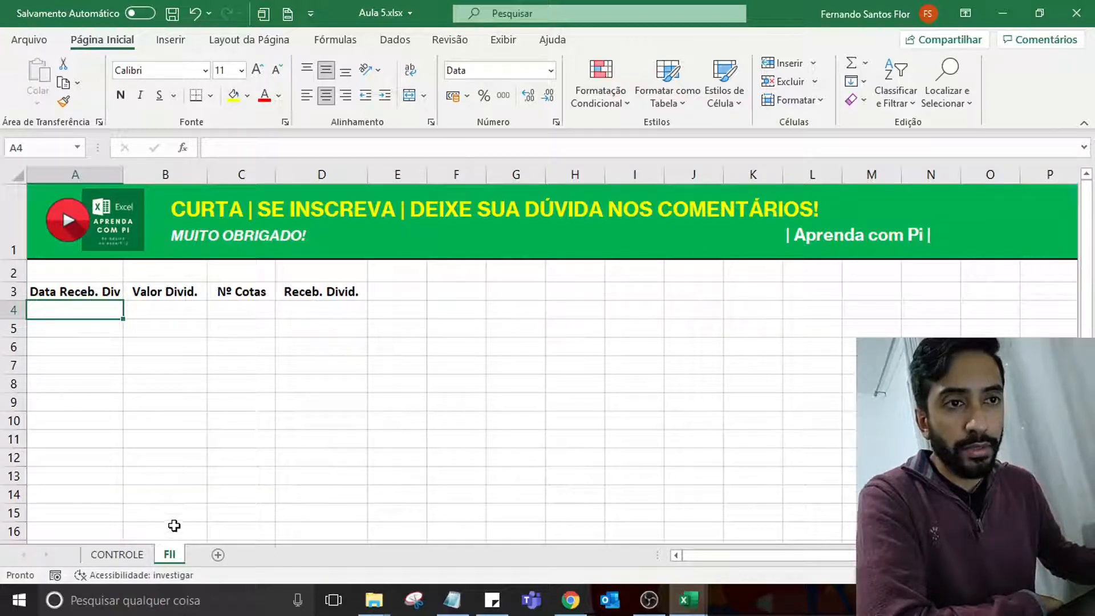
click(74, 290)
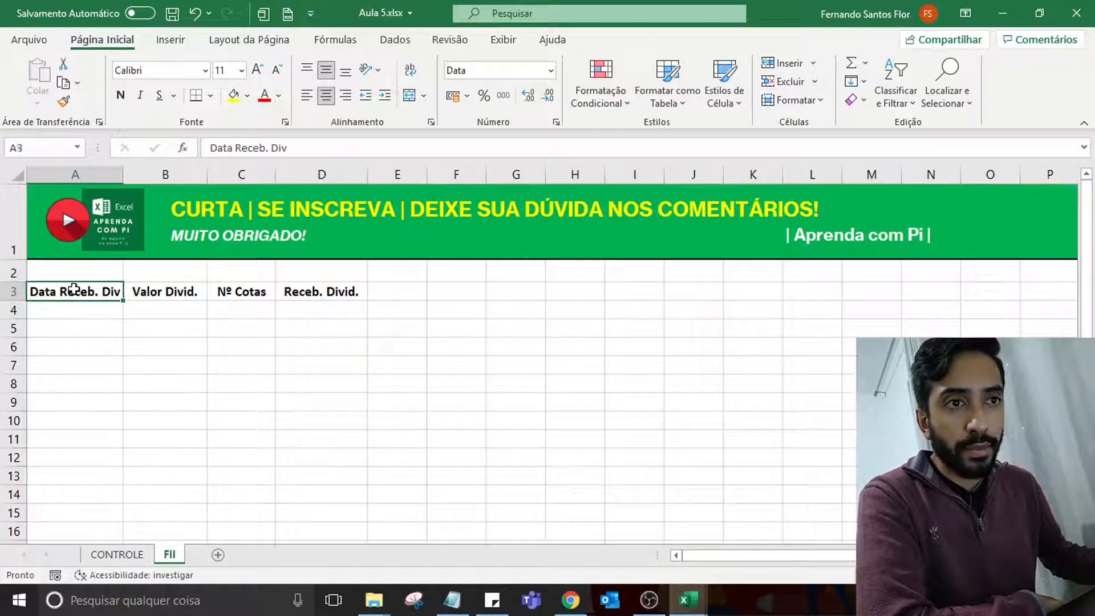
drag(74, 289, 325, 289)
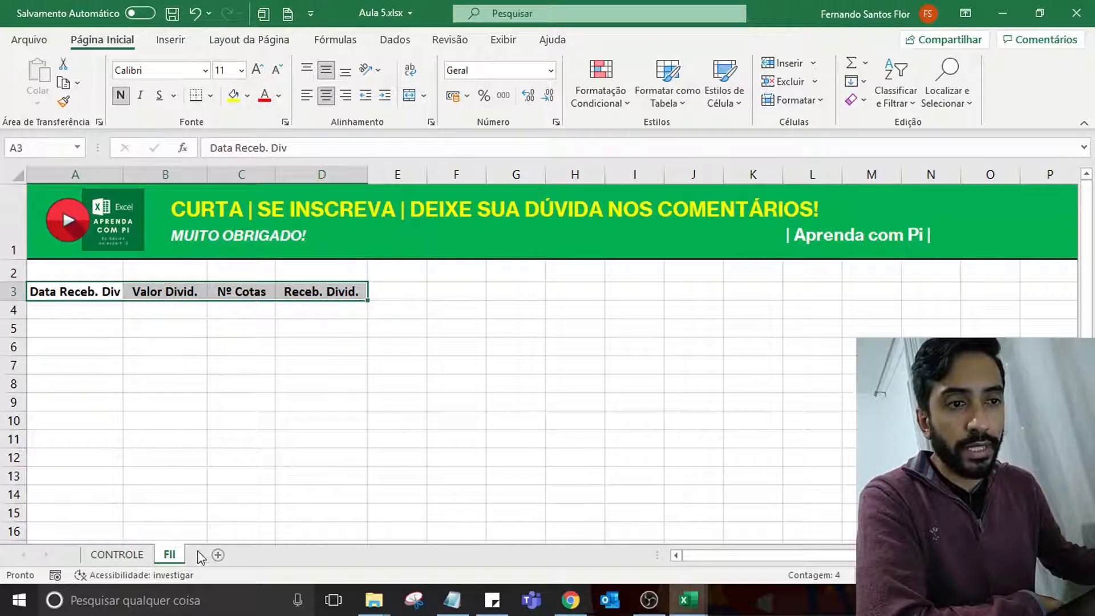
right_click(167, 556)
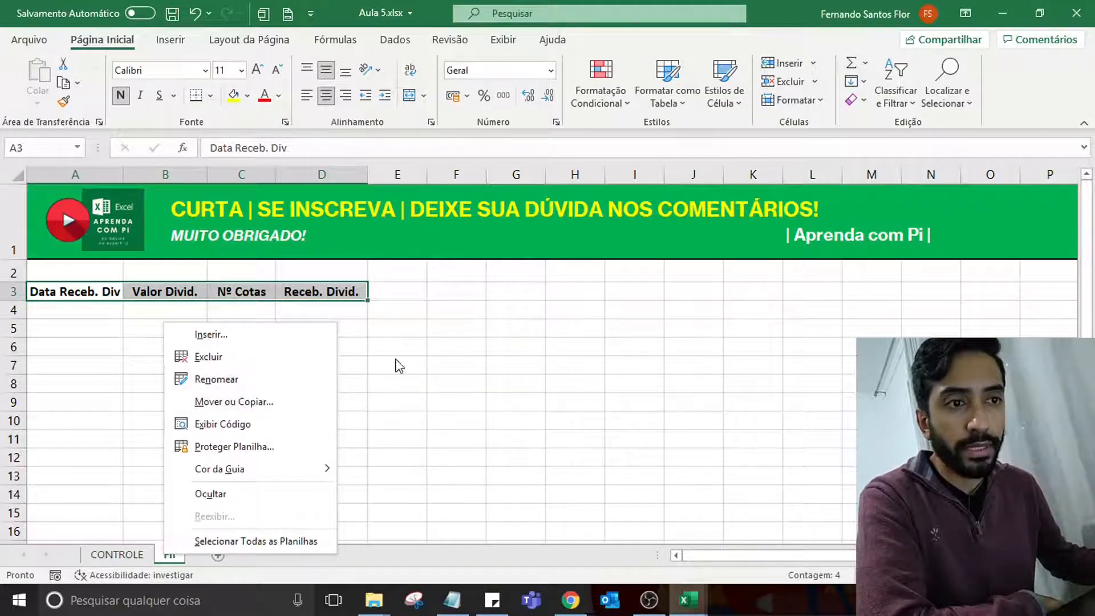
click(378, 312)
click(85, 308)
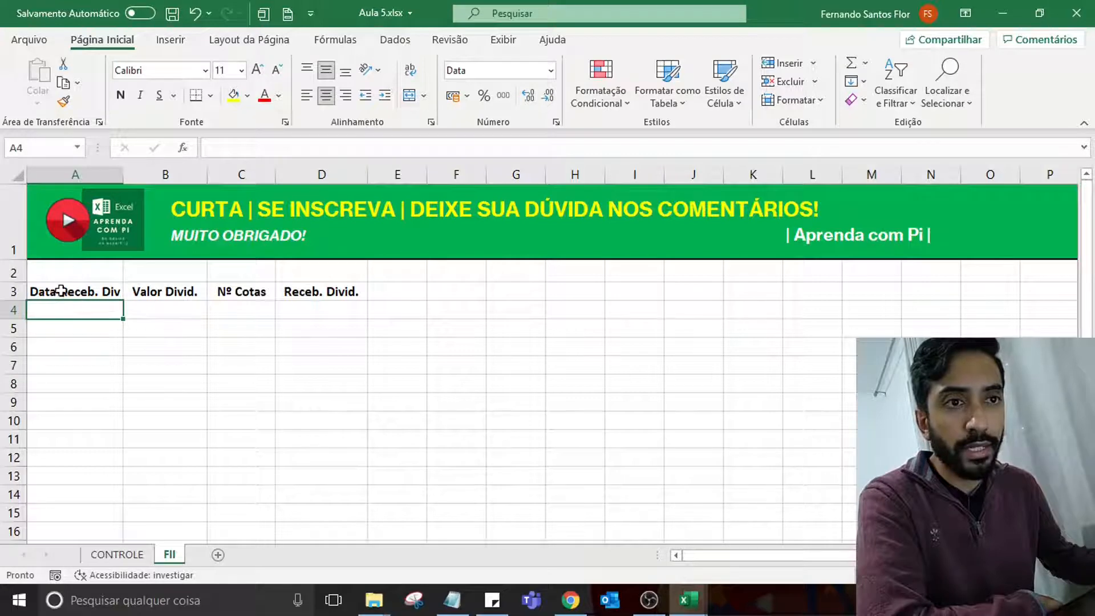
click(114, 289)
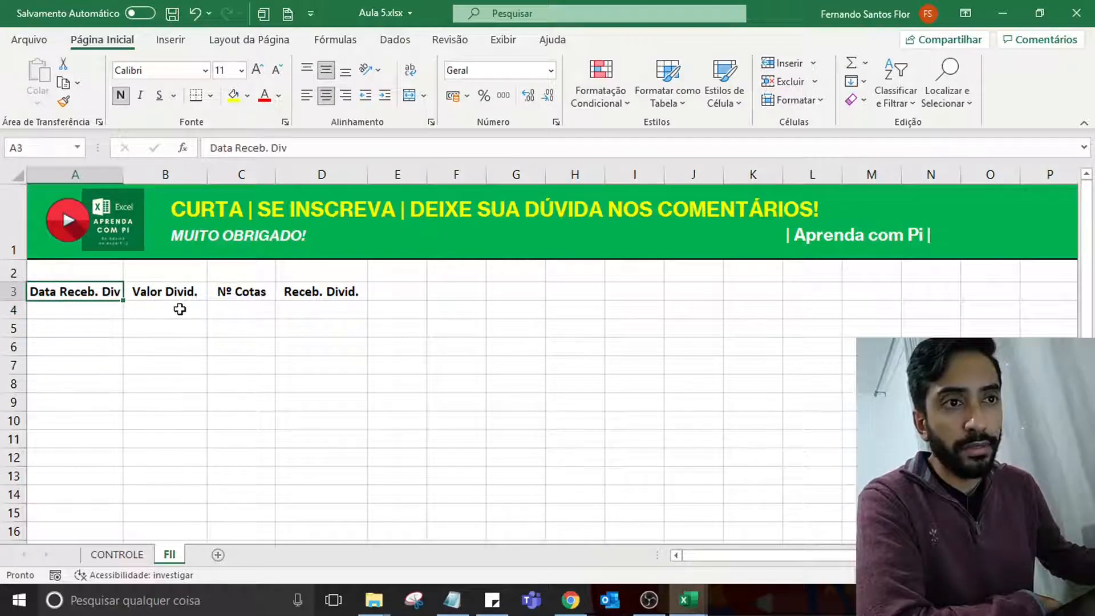
click(175, 292)
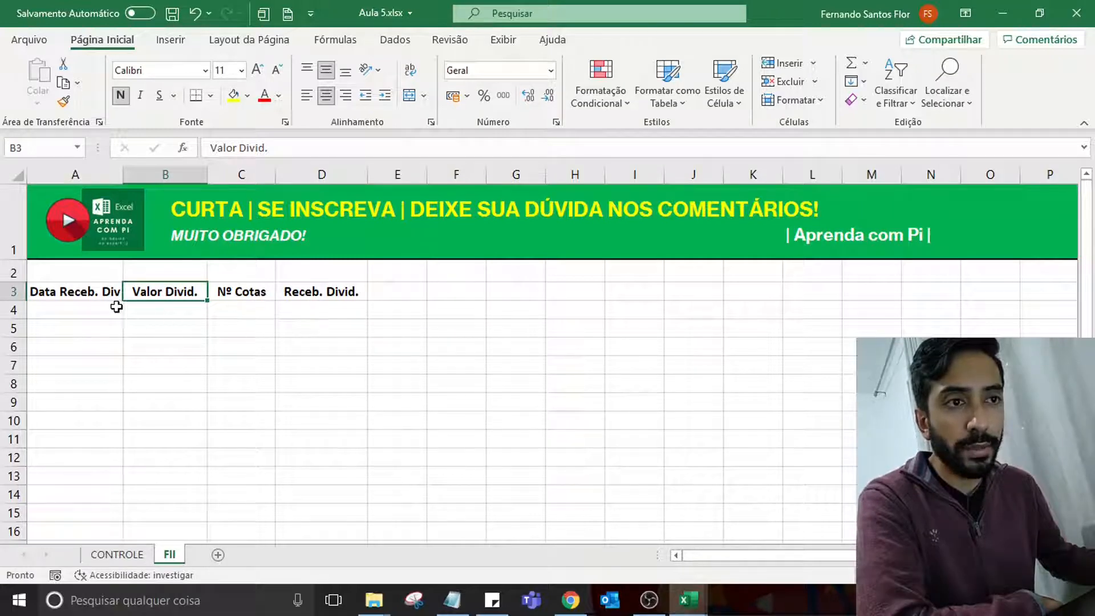
click(330, 299)
click(329, 307)
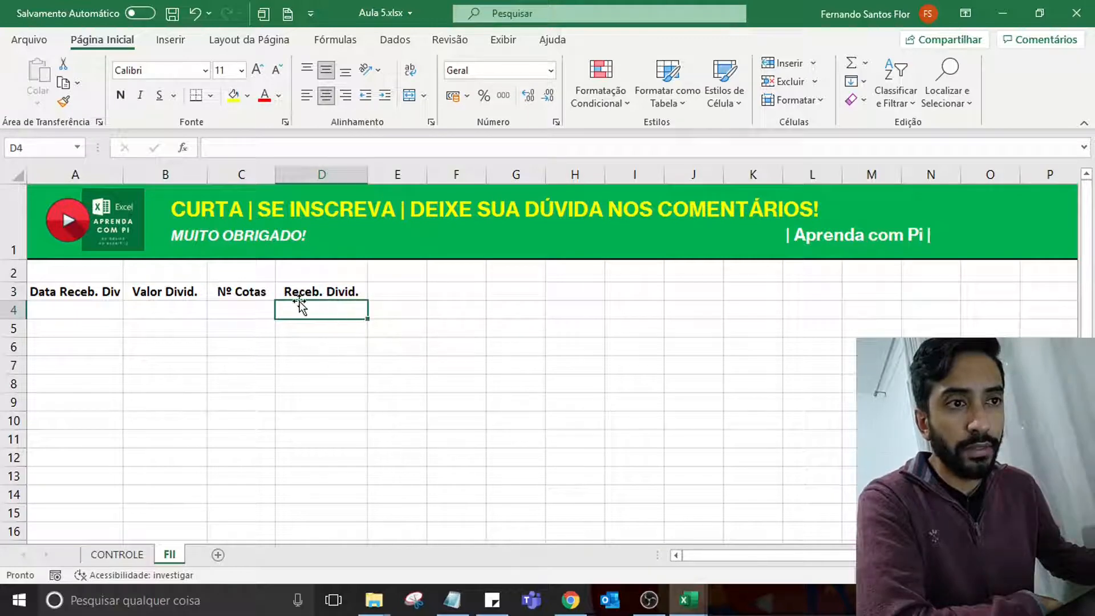
click(112, 314)
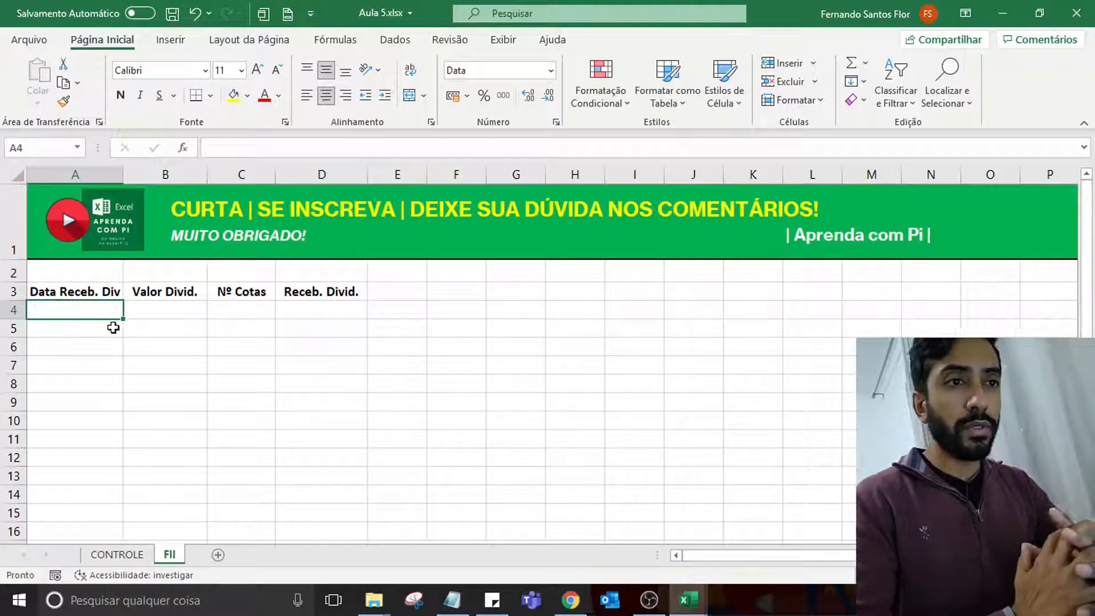
Enter CPTS11 as the first asset in cell B8 of the ATIVOS row on the CONTROLE sheet.
click(138, 561)
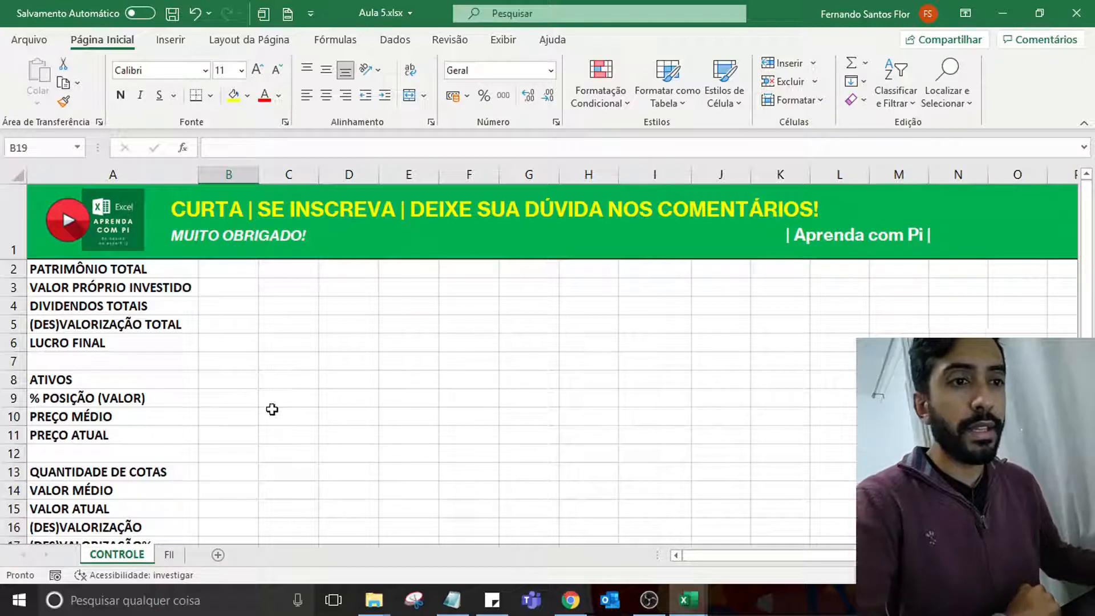
click(201, 381)
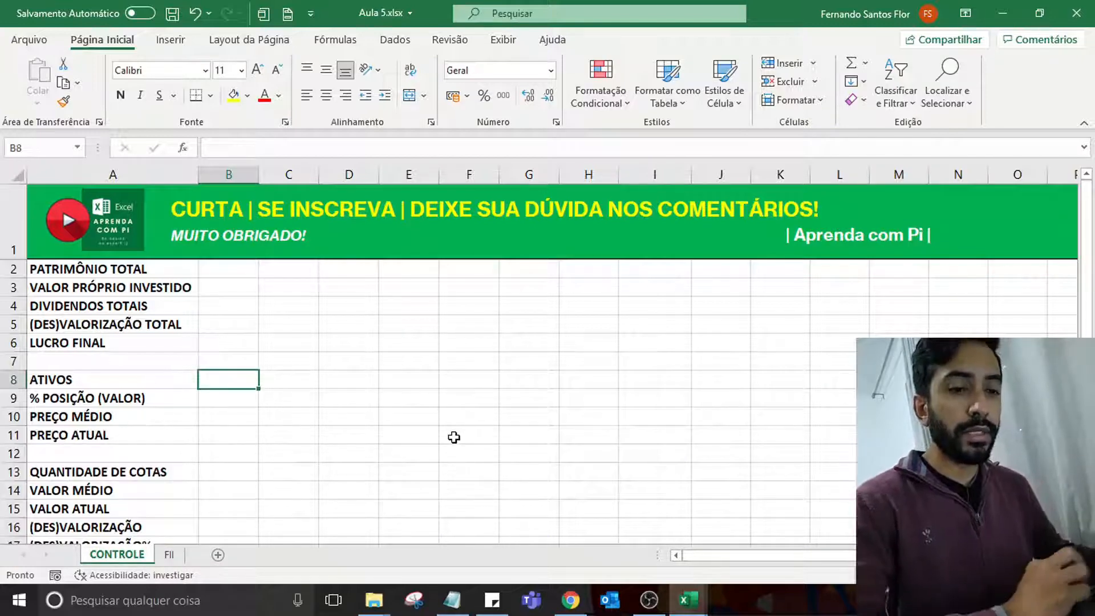
text(CPTS1)
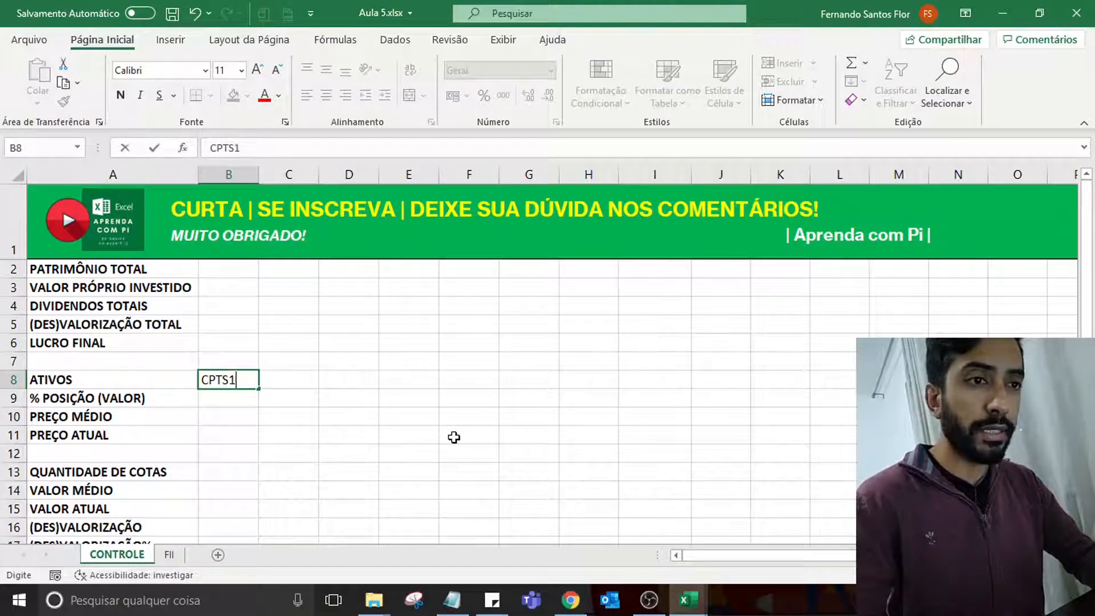
text(1)
key(Return)
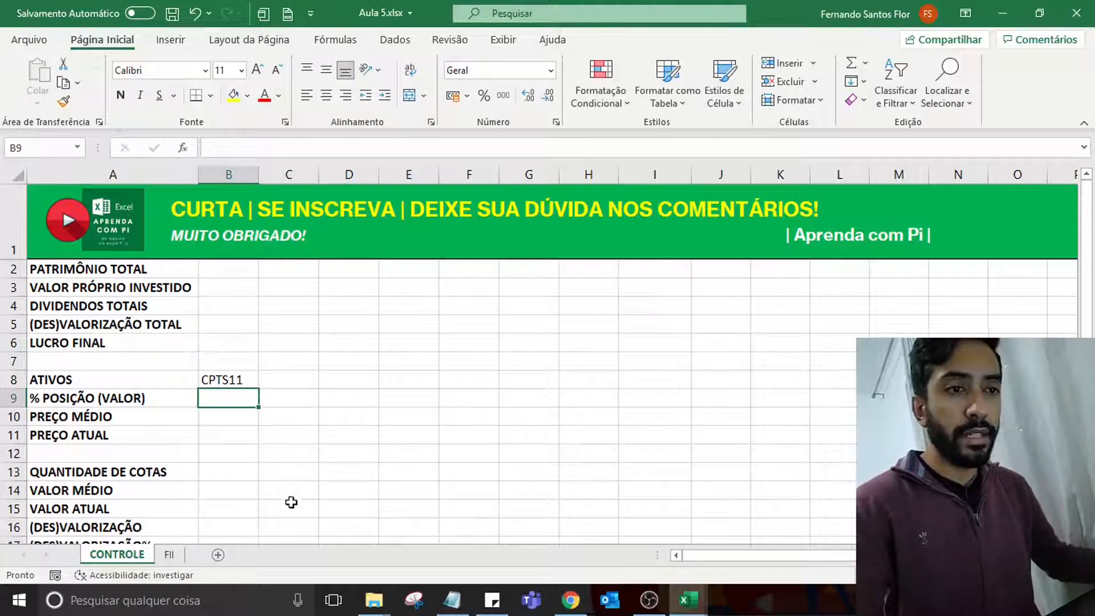
Rename the FII sheet to CPTS11.
click(169, 556)
double_click(170, 556)
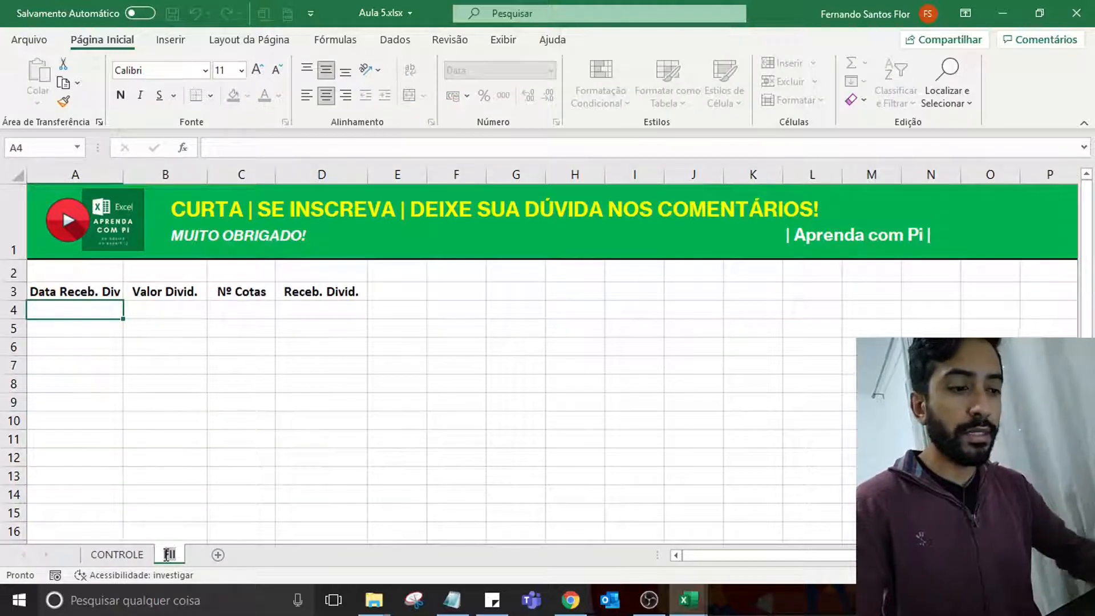
text(CPTS11)
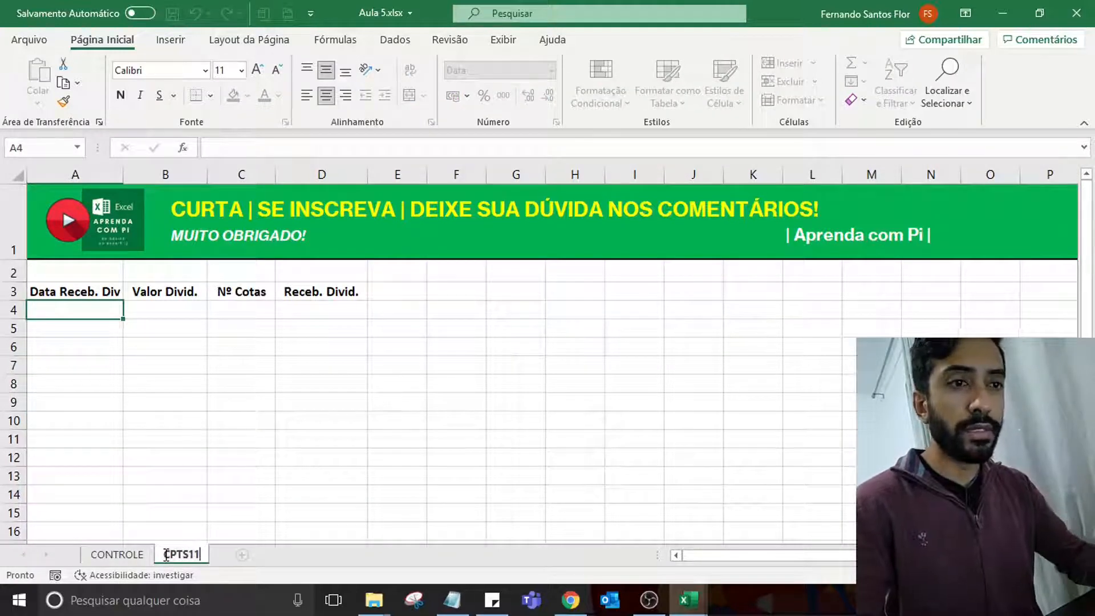
key(Return)
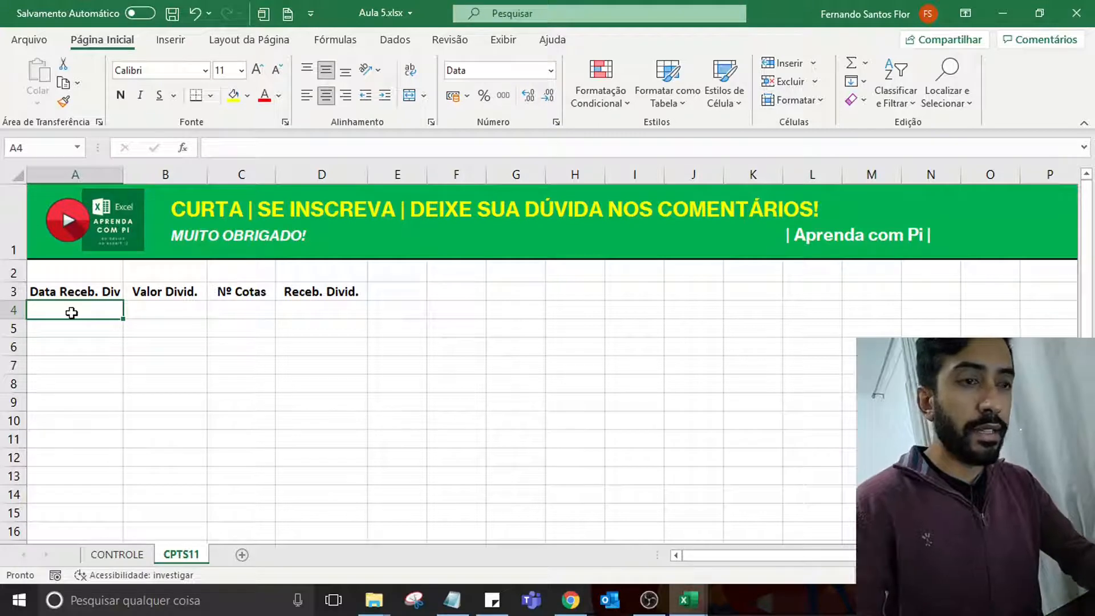
Enter 20/01/2021 as the first dividend receipt date in cell A4.
text(20)
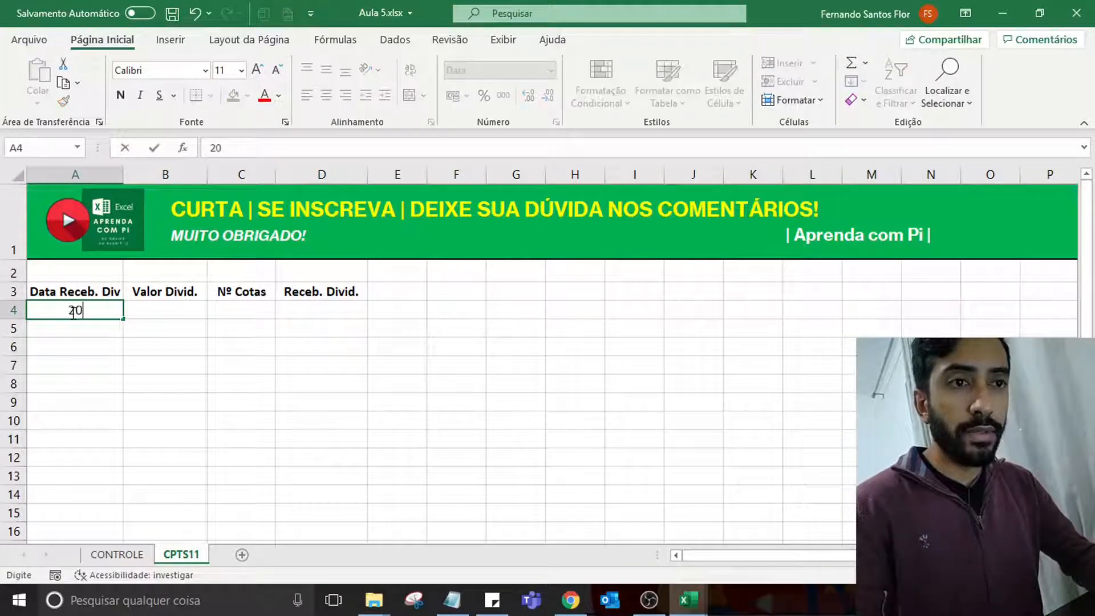
text(/)
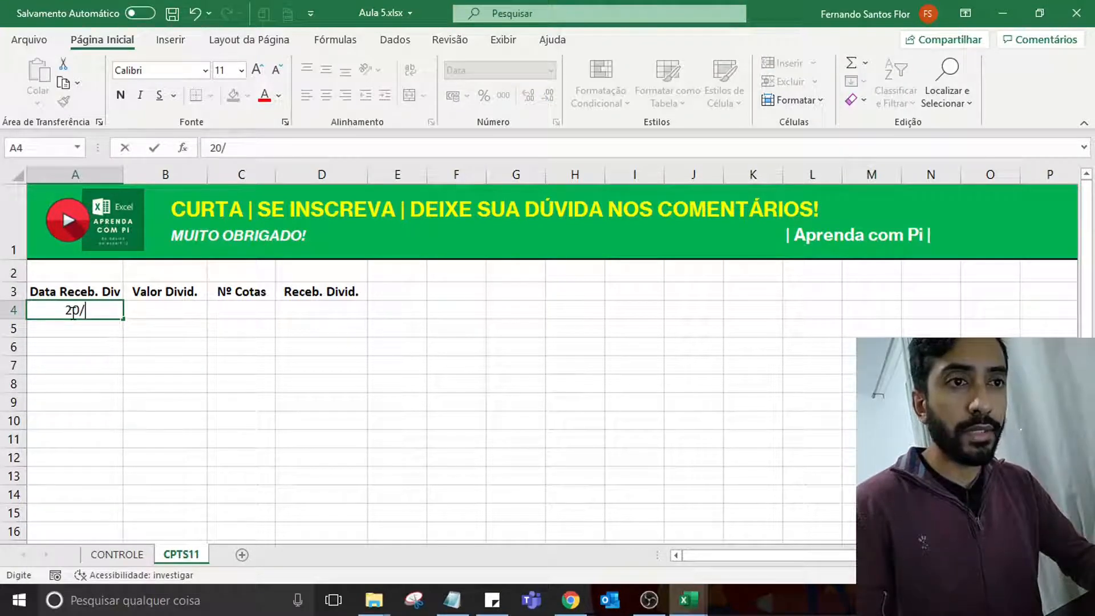
text(01/2021)
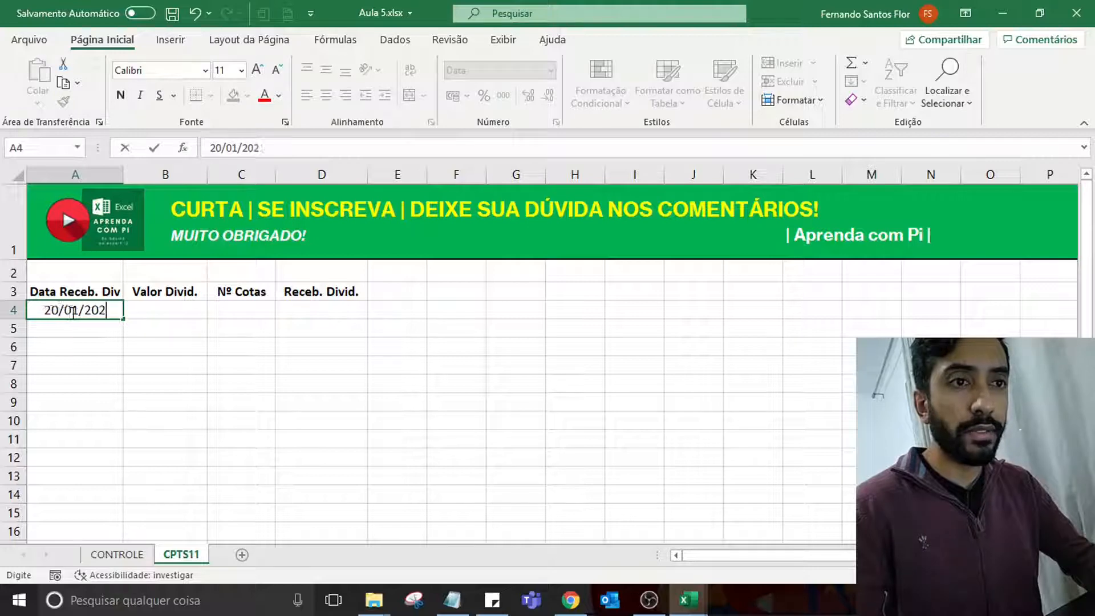
key(Return)
click(72, 313)
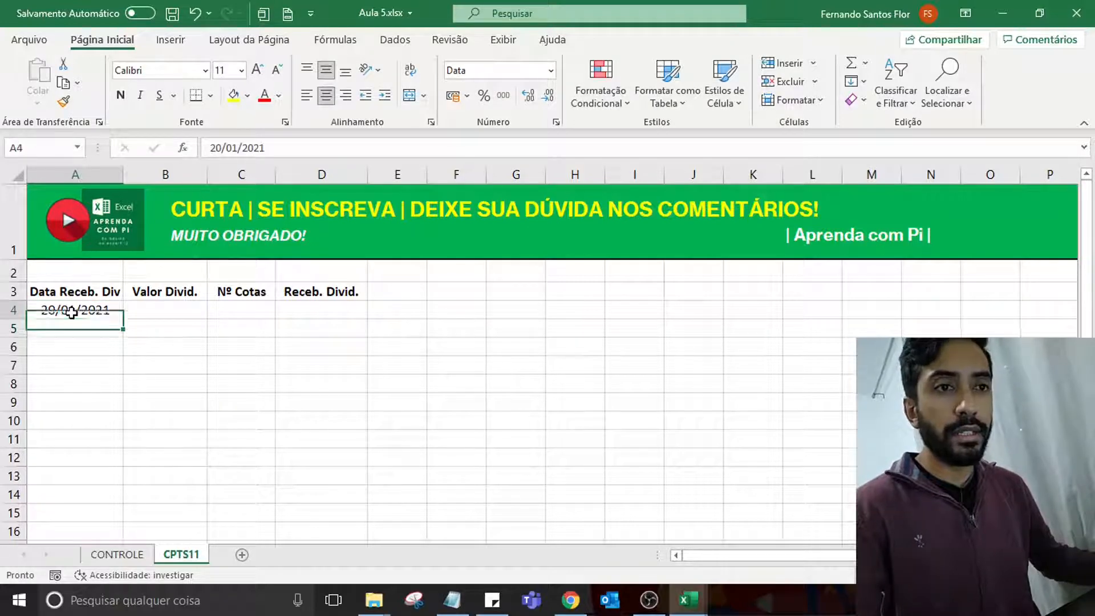
click(124, 323)
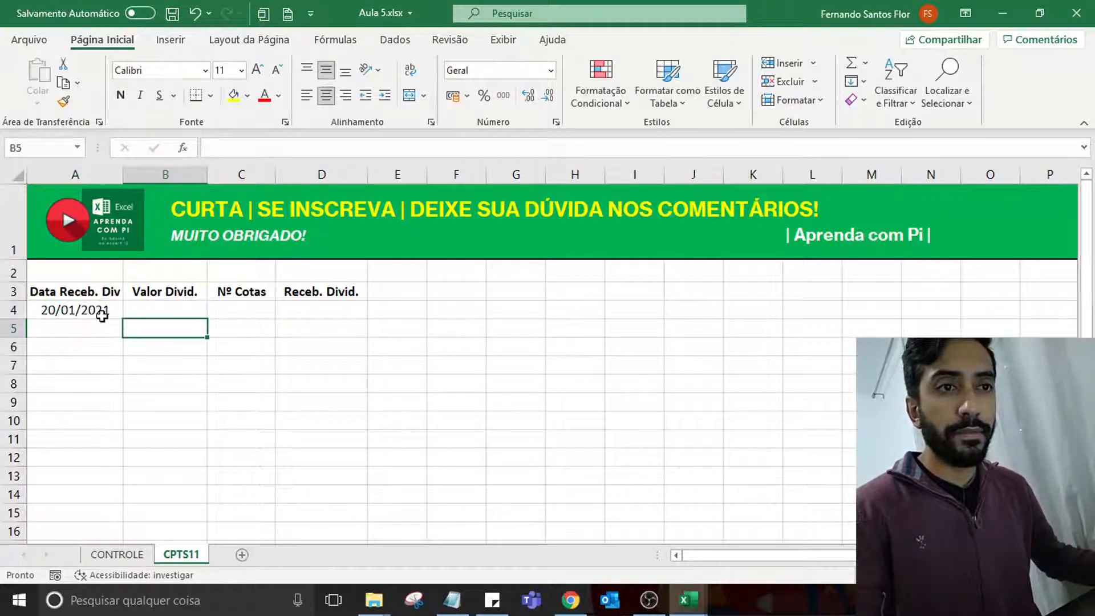
Copy the first receipt date to A5, change it to 20/02/2021, and extend the monthly series down to 20/12/2021 in A15.
click(104, 315)
key(ctrl+c)
click(109, 331)
key(ctrl+v)
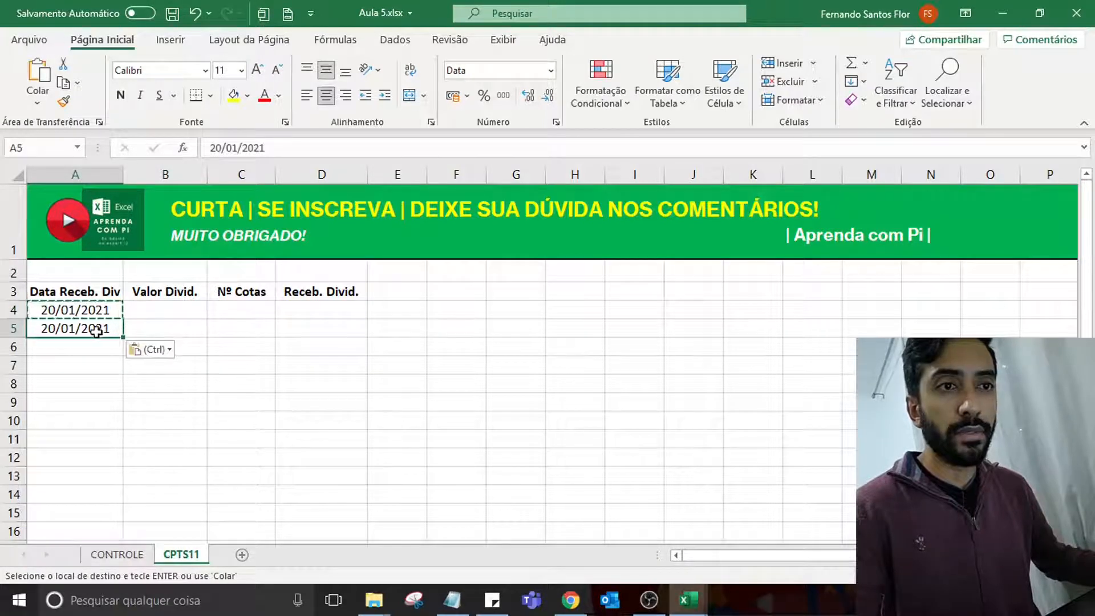
double_click(74, 328)
key(BackSpace)
text(2)
key(Return)
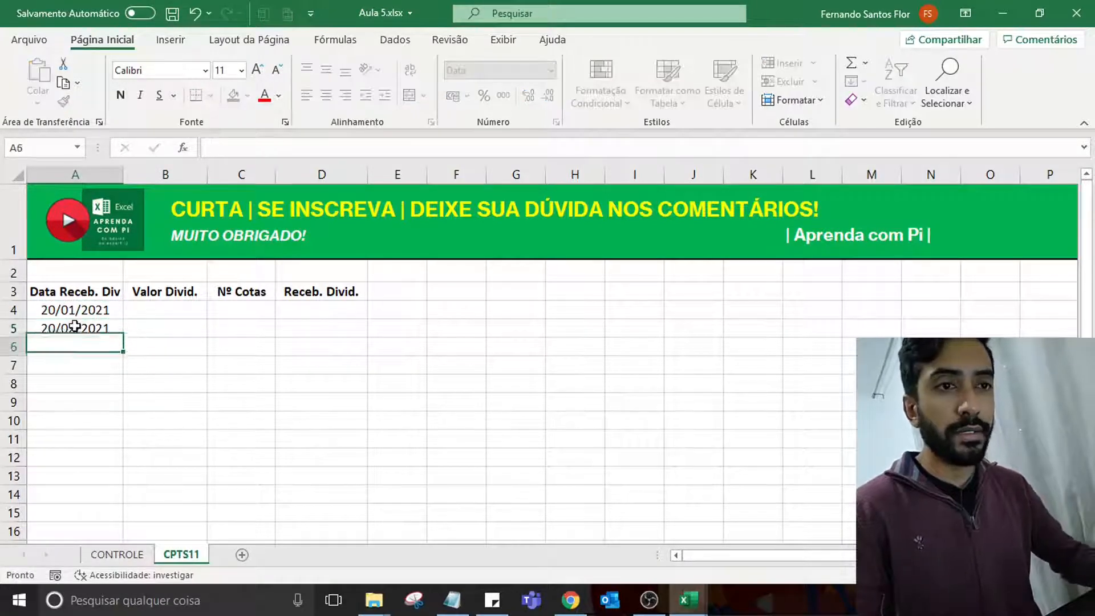
drag(79, 312, 123, 520)
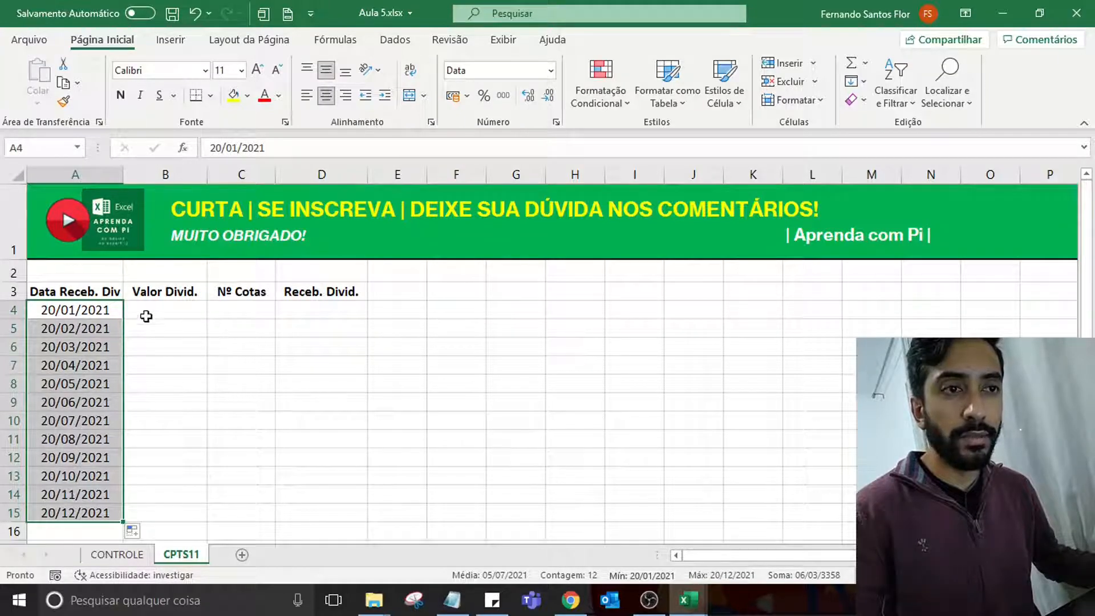
Enter 1,00 as the first dividend value in cell B4 of the Valor Divid. column.
click(165, 305)
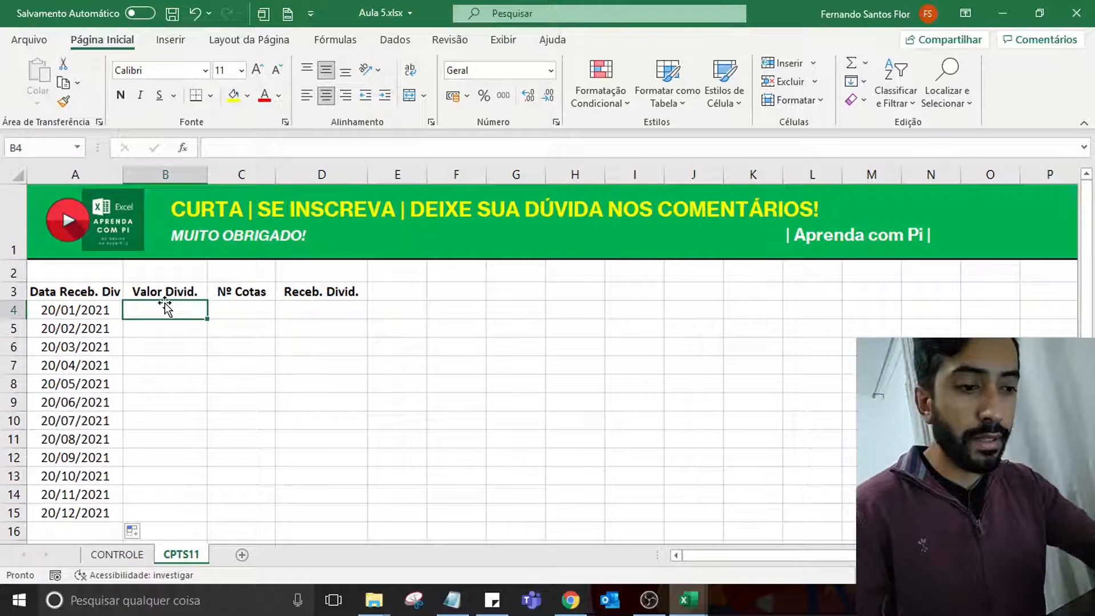
click(357, 323)
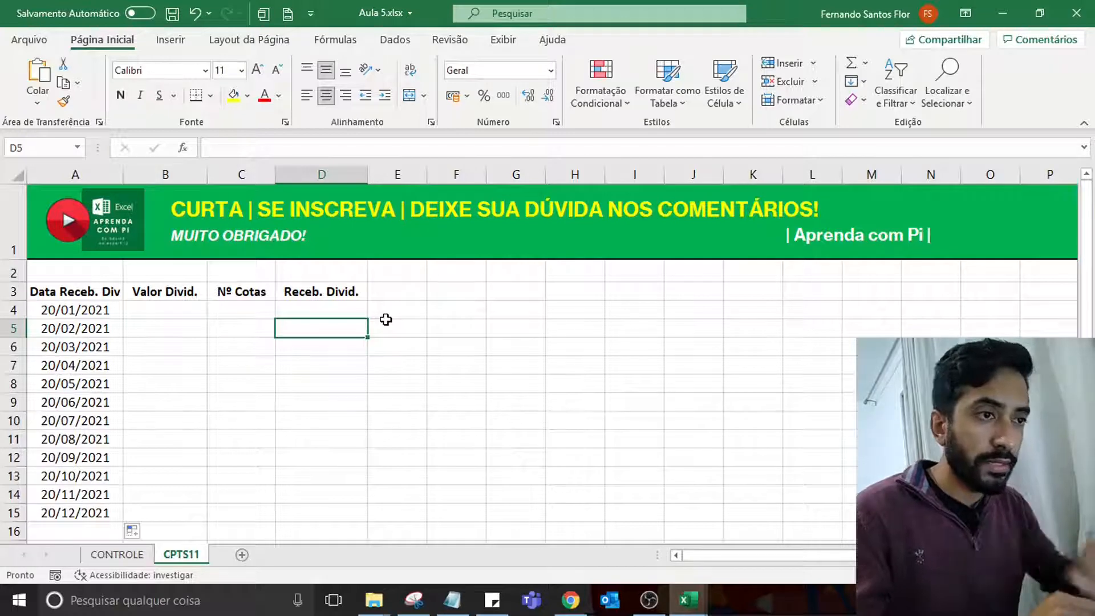
key(Left)
key(Up)
key(Left)
text(1)
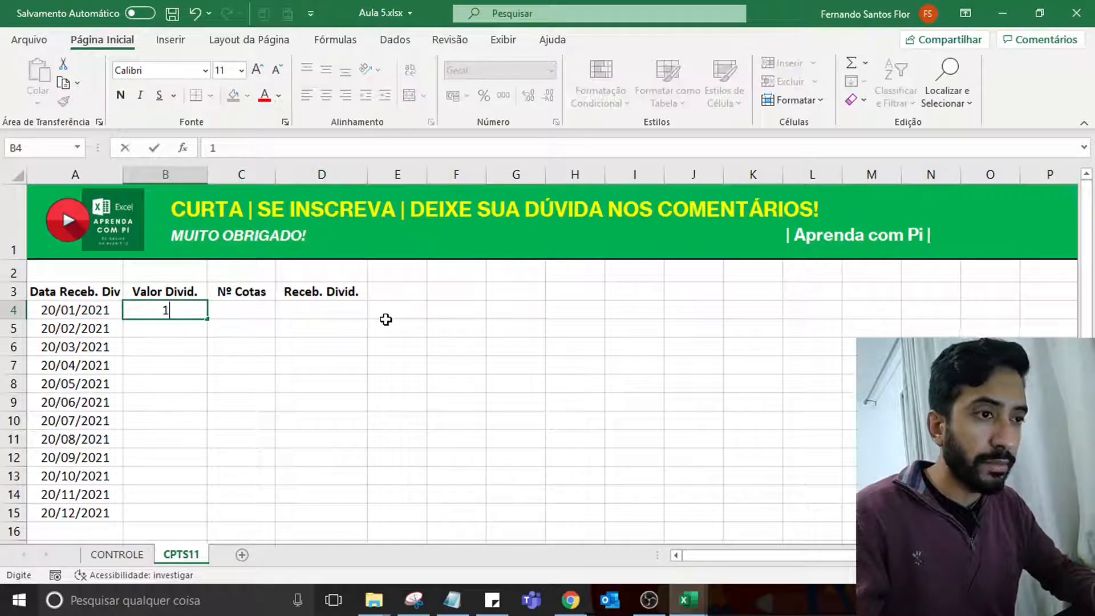
text(0)
key(BackSpace)
text(,00)
key(Return)
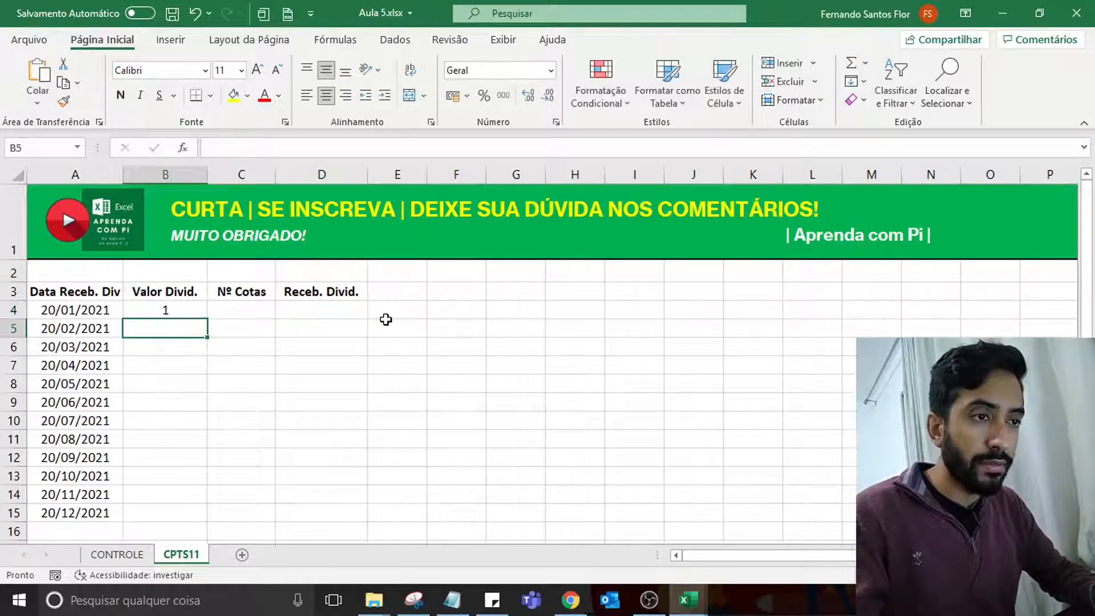
Enter 1,01 in B5 and extend the dividend values in 0,01 increments down to B15.
text(1,0)
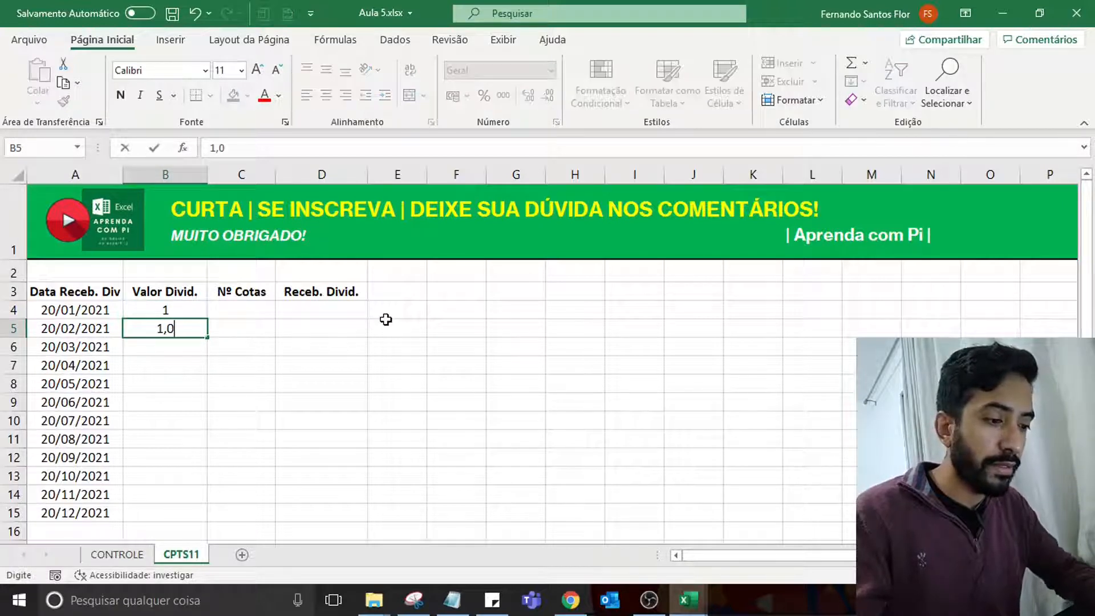
text(1)
key(Return)
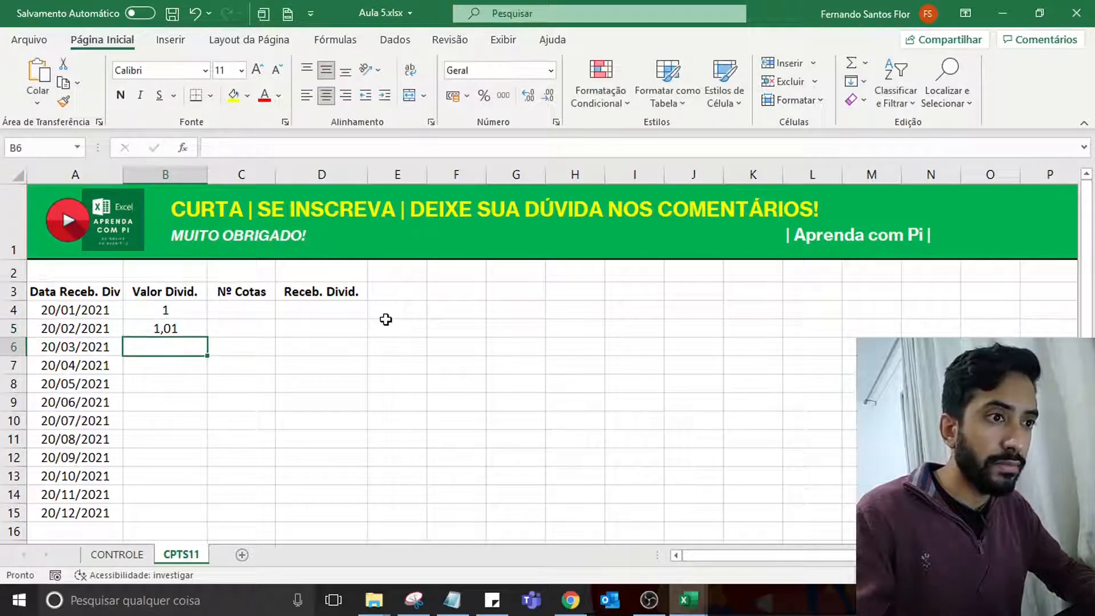
drag(194, 323, 181, 522)
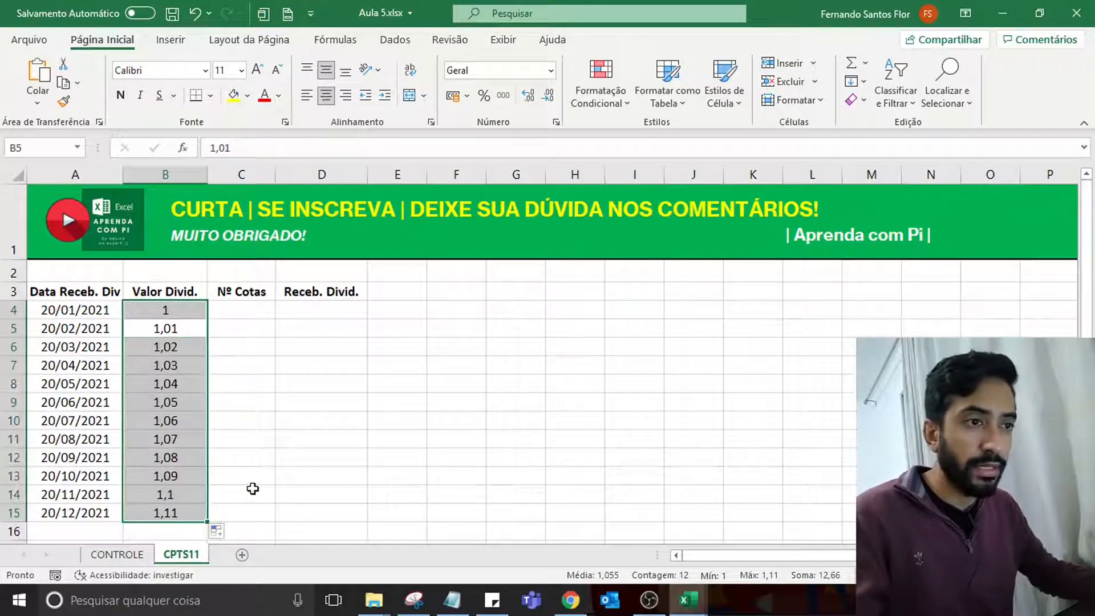
Format the dividend values in B4:B15 with the R$ accounting number format.
click(194, 362)
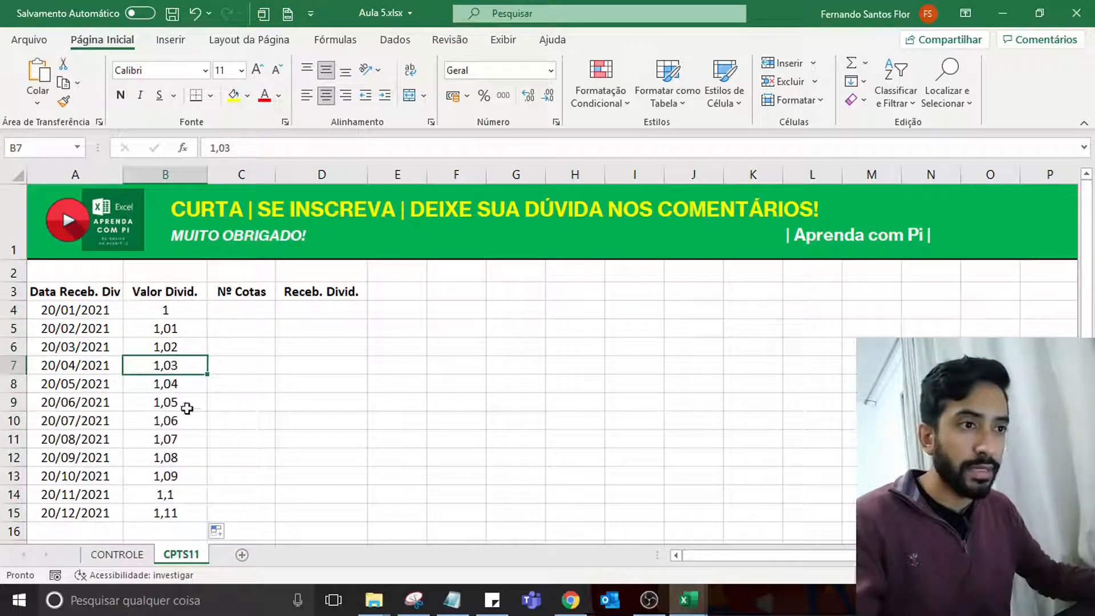
click(185, 310)
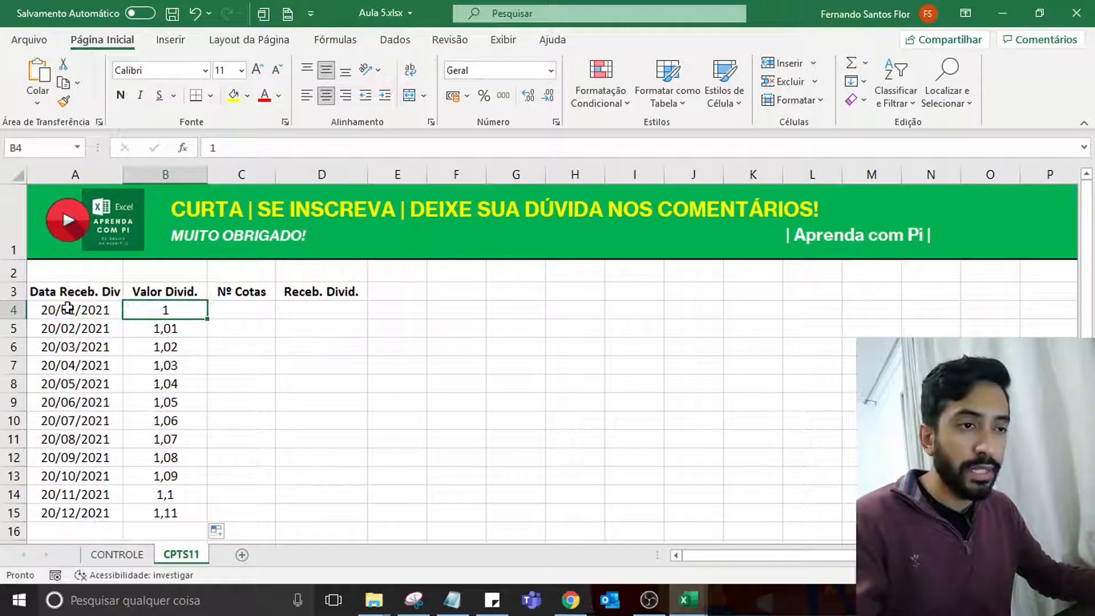
click(80, 310)
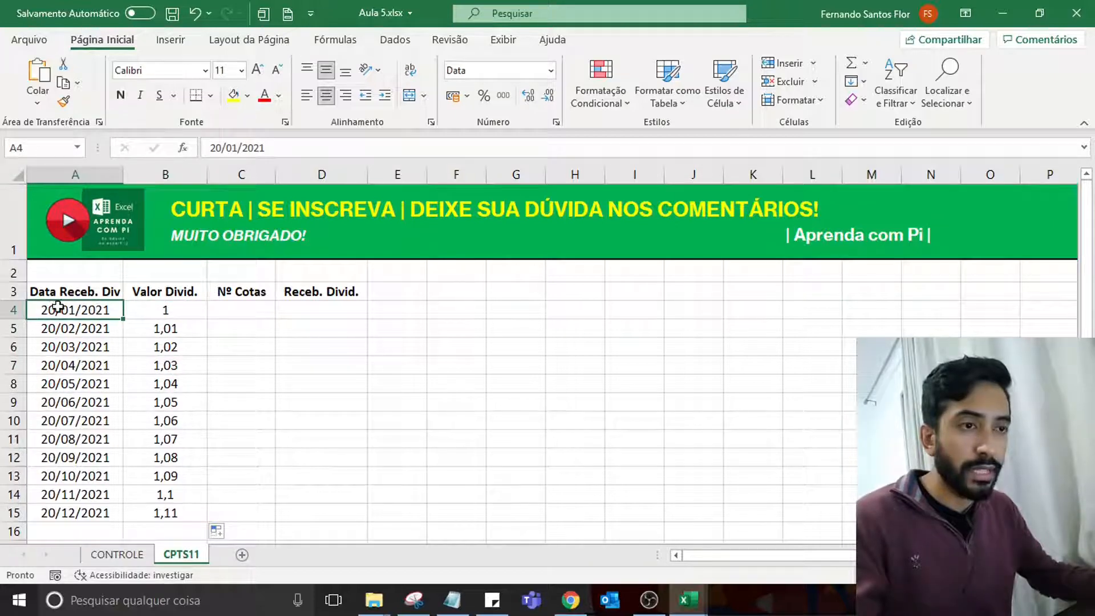
click(166, 311)
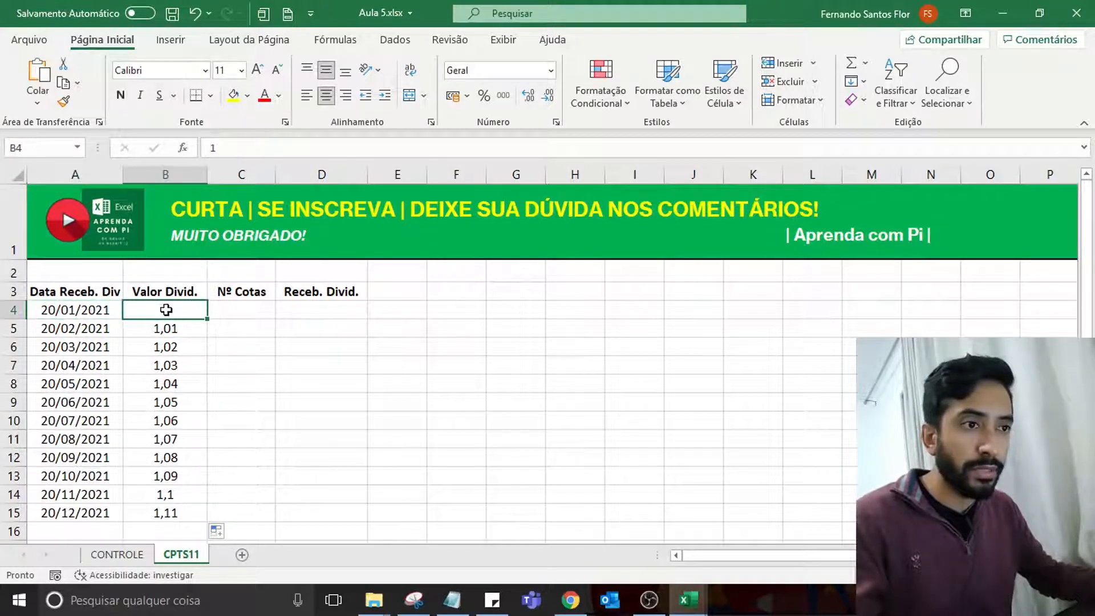
click(156, 371)
click(165, 309)
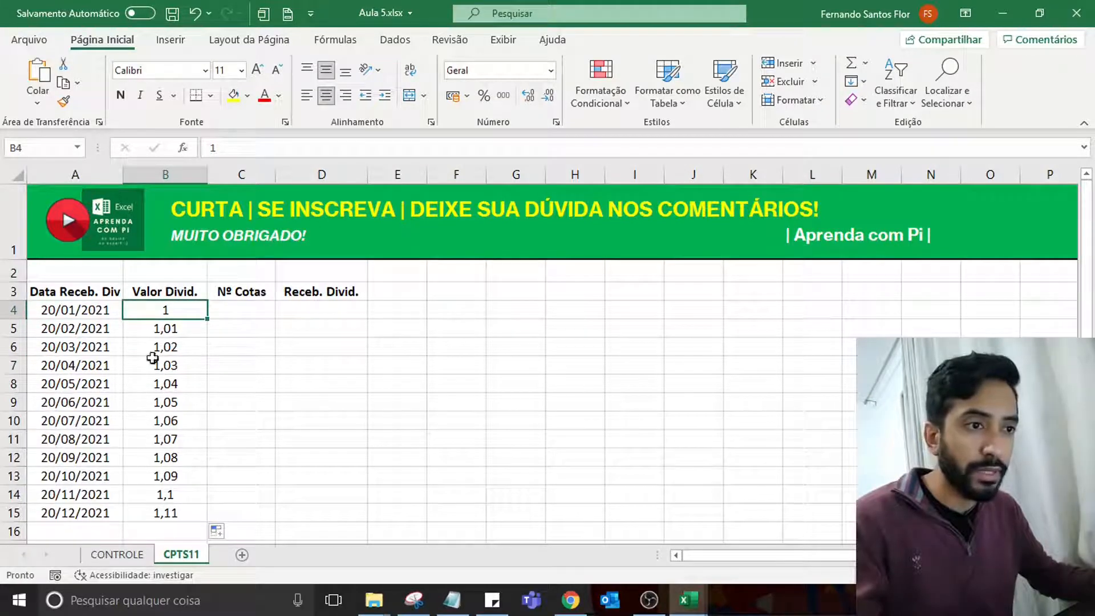
drag(167, 314, 172, 512)
click(450, 98)
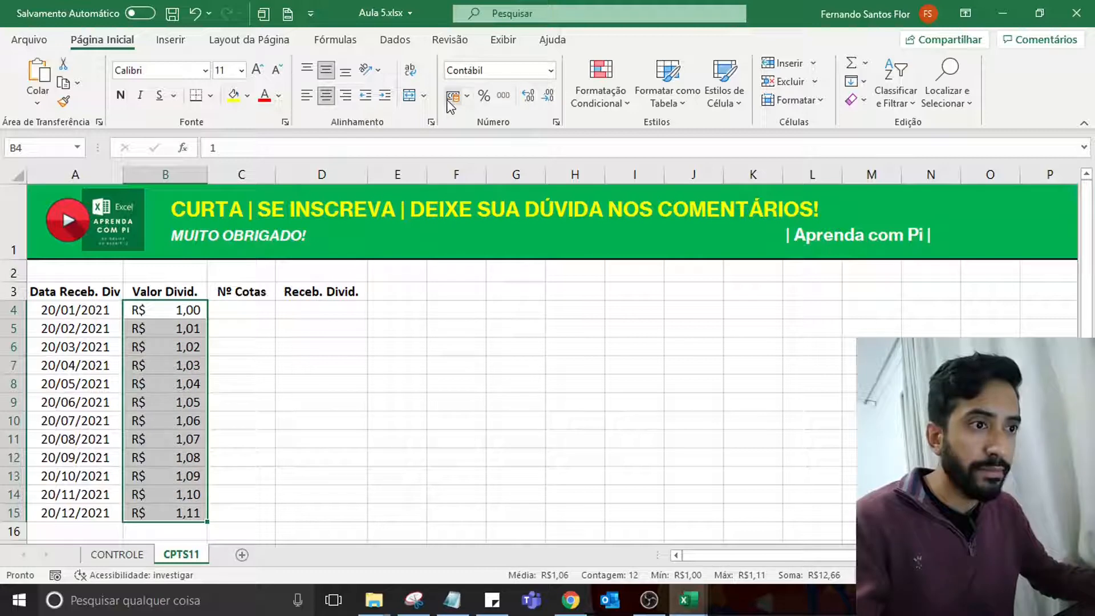
Enter 5 and 10 as the first share counts in C4 and C5, and extend the series down to 60 in C15.
click(230, 316)
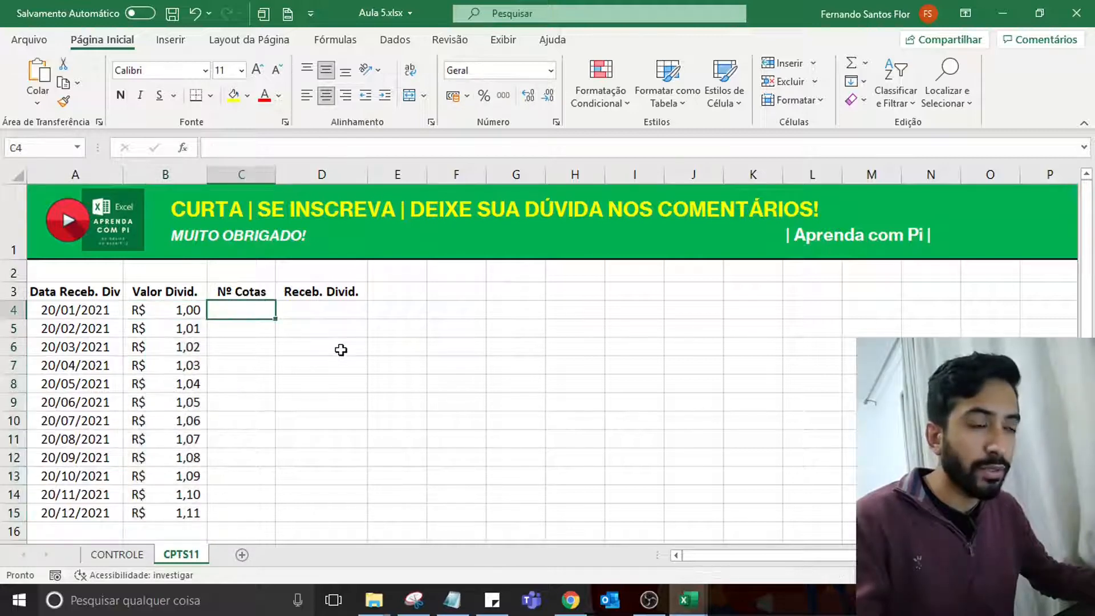
text(5)
key(Return)
text(1)
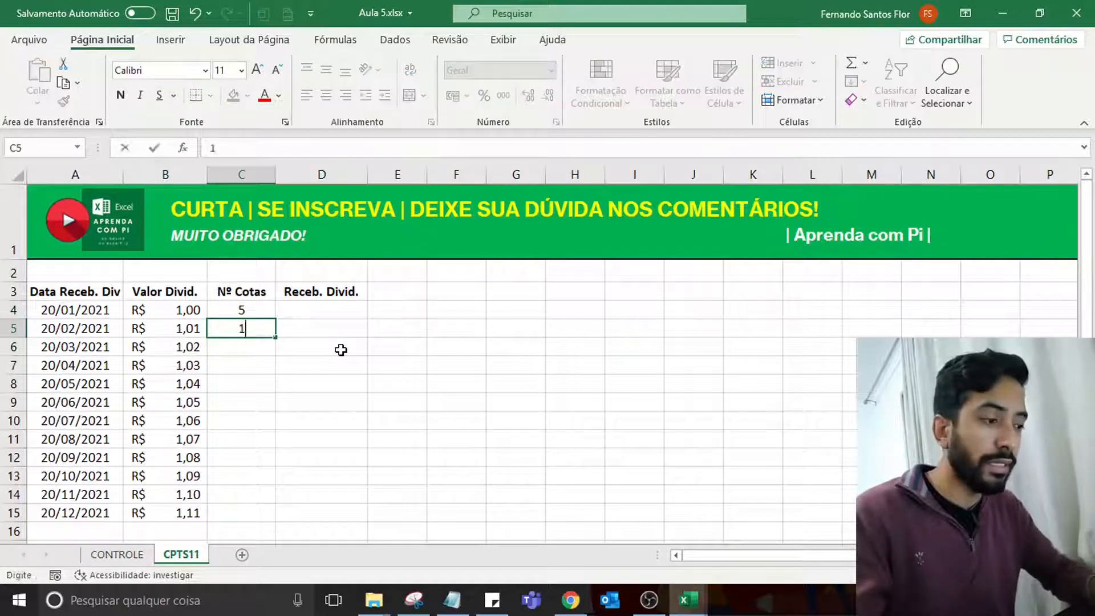
text(0)
key(Return)
drag(242, 312, 268, 521)
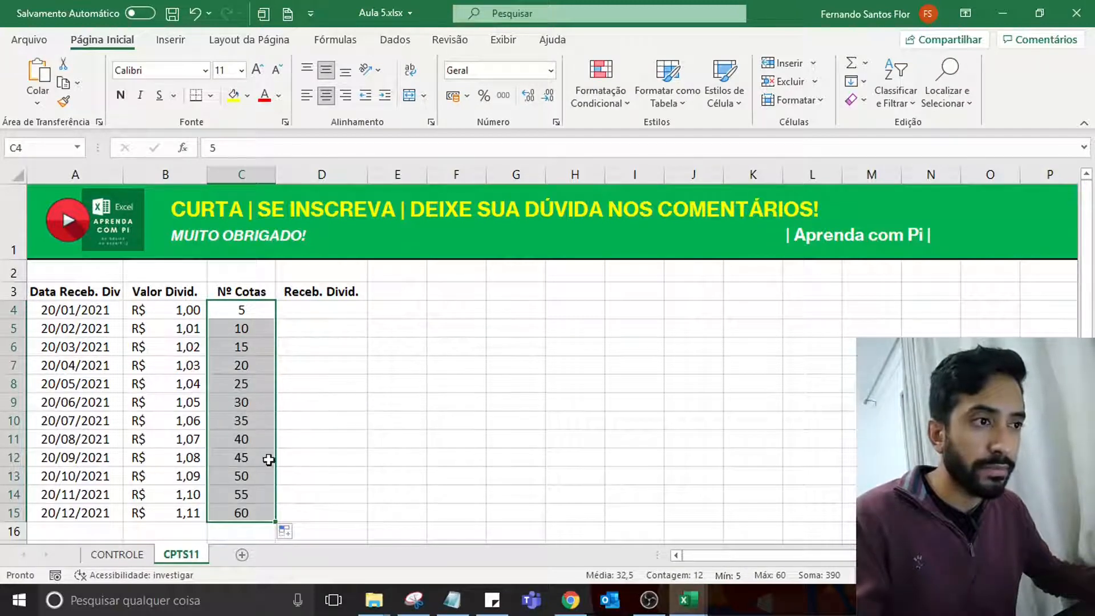
Calculate the first dividend received in D4 with the formula =C4*B4.
click(351, 313)
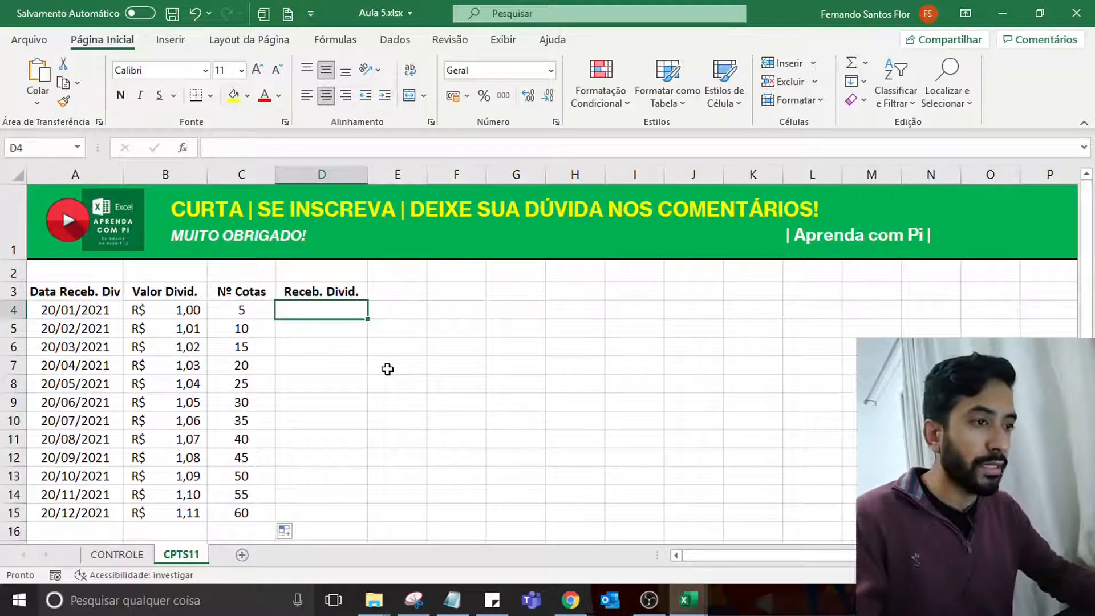
text(=)
key(Left)
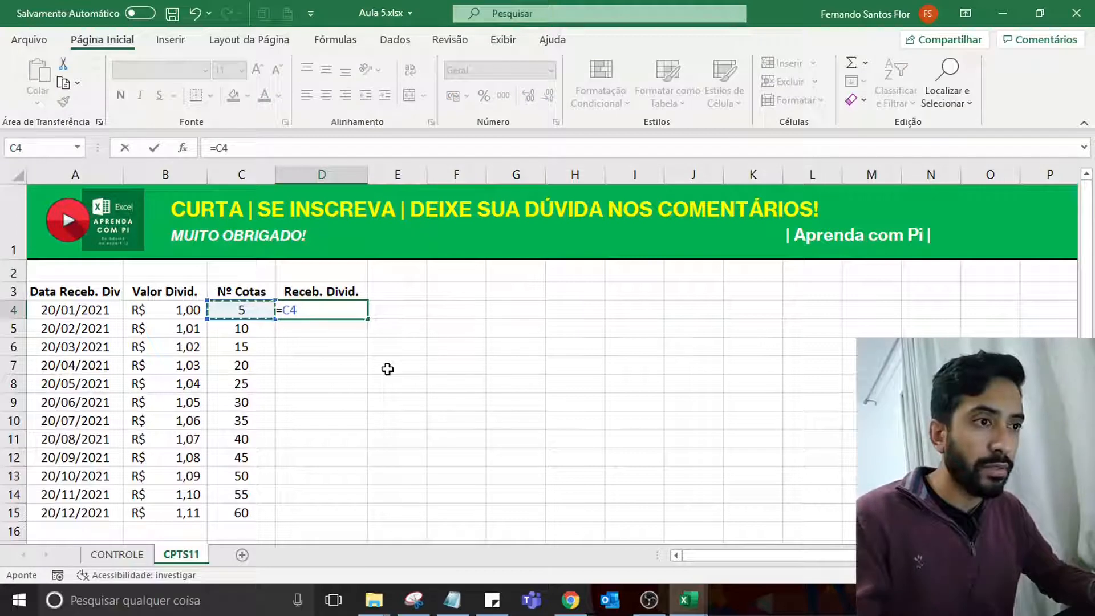
text(*)
key(Left)
key(Left)
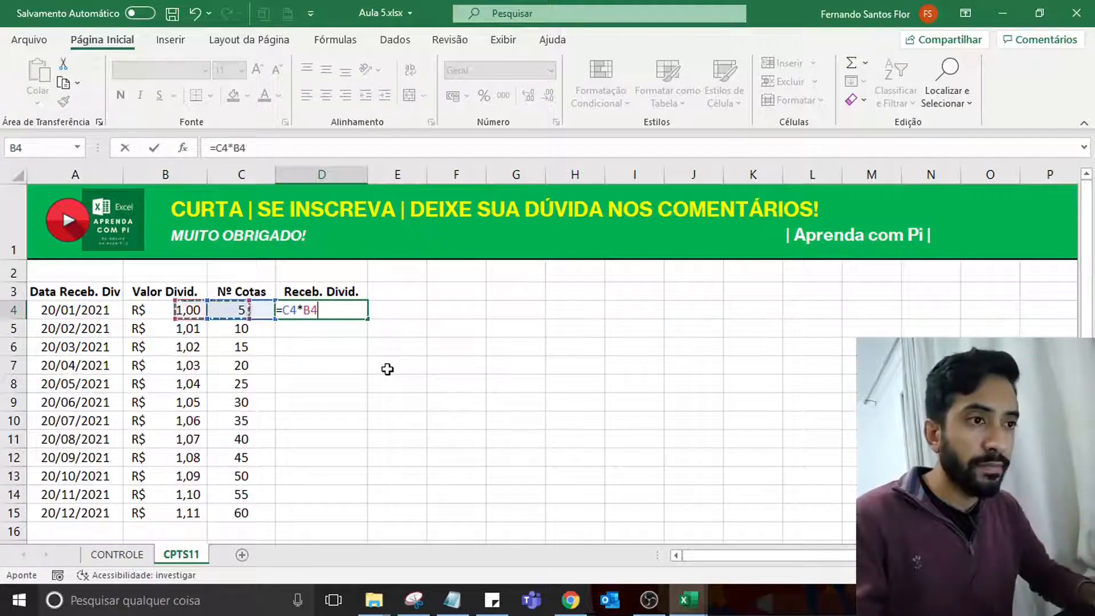
key(Return)
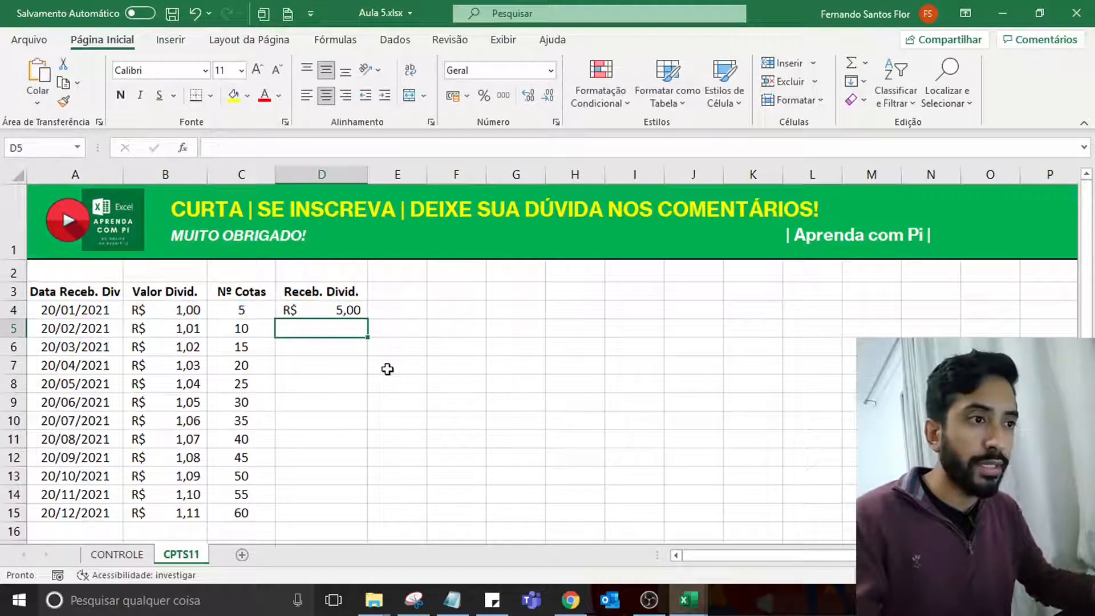
Fill the dividends received formula from D4 down to the last dated row, D15.
click(353, 306)
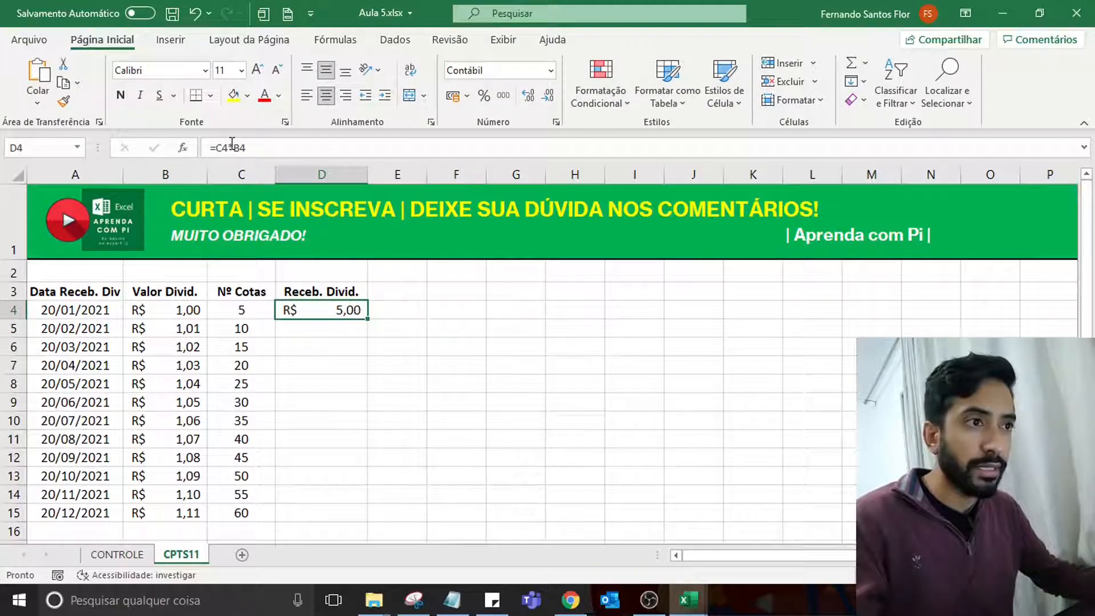
double_click(367, 320)
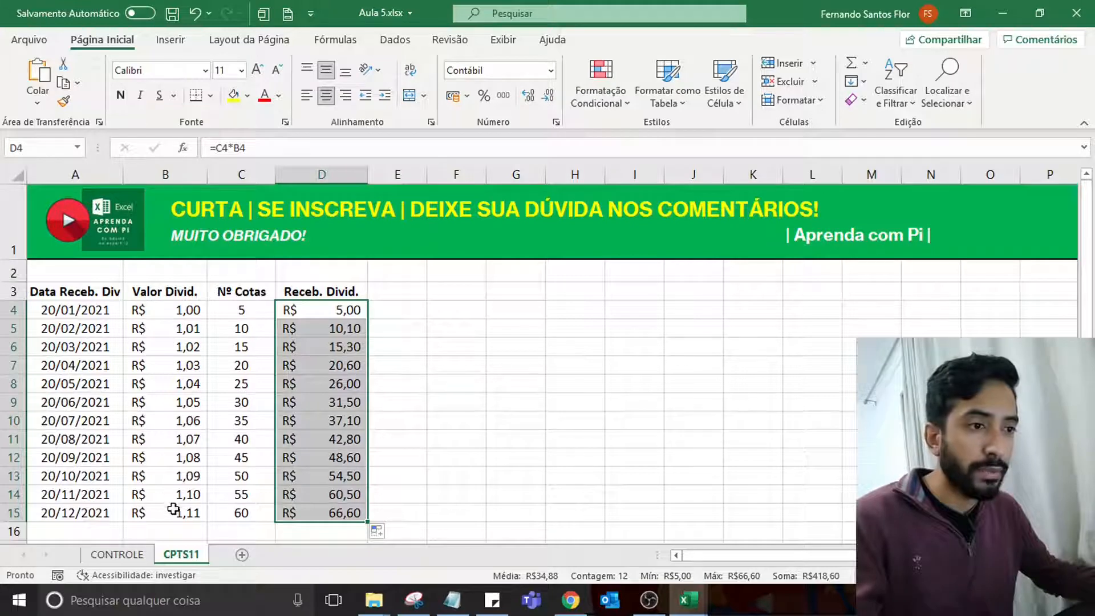
click(421, 390)
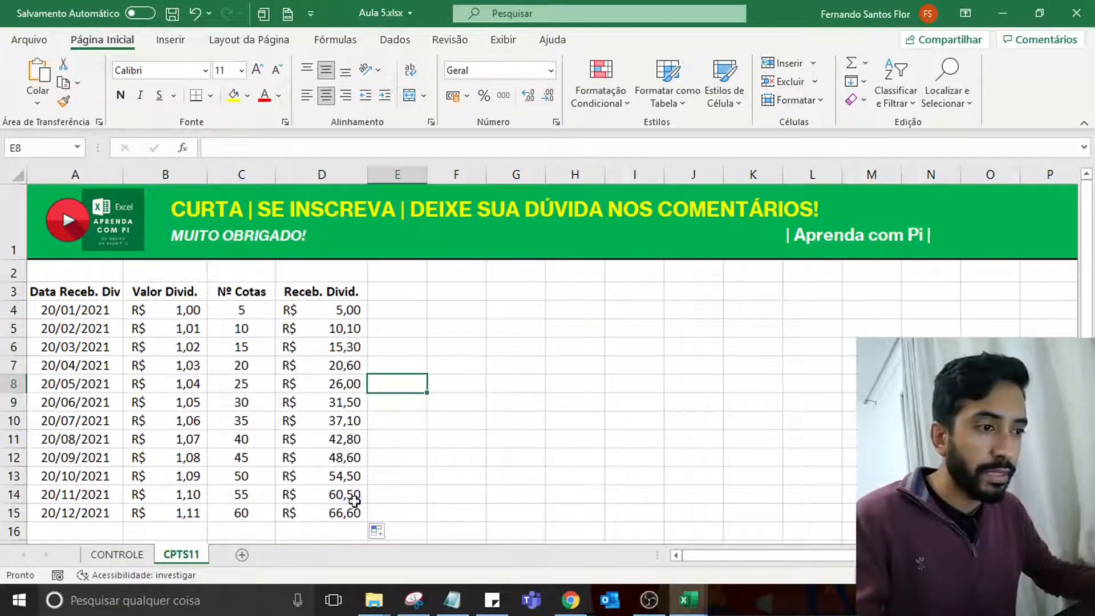
Examine the monthly dividends received in column D against their receipt dates in column A.
click(341, 313)
key(Down)
key(Down)
key(Down)
key(Down)
key(Down)
key(Down)
key(Down)
key(Down)
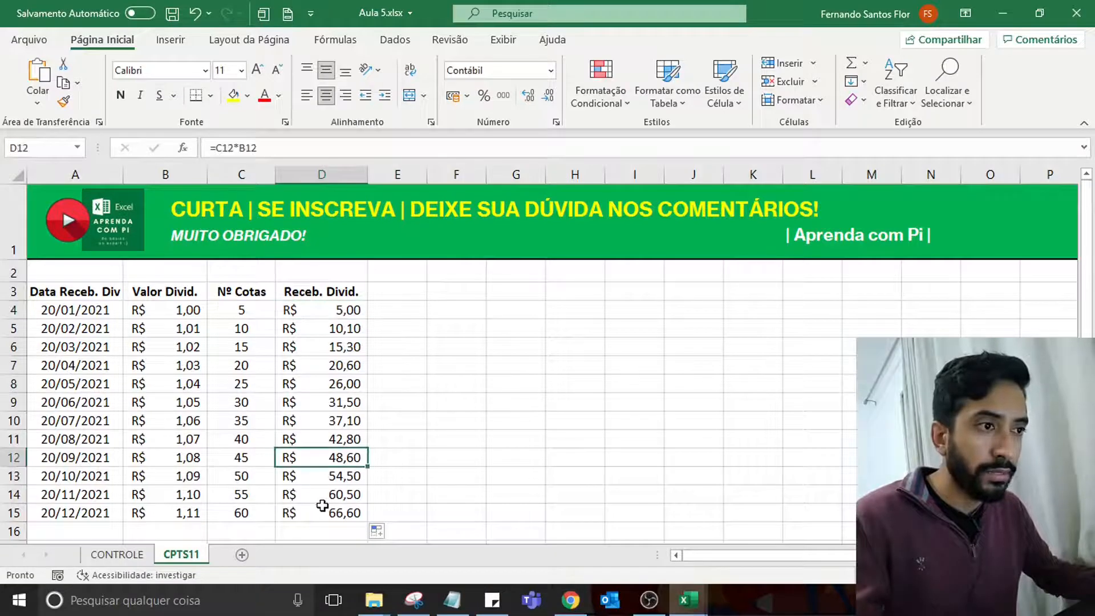
key(Down)
key(Down)
key(Down)
click(81, 481)
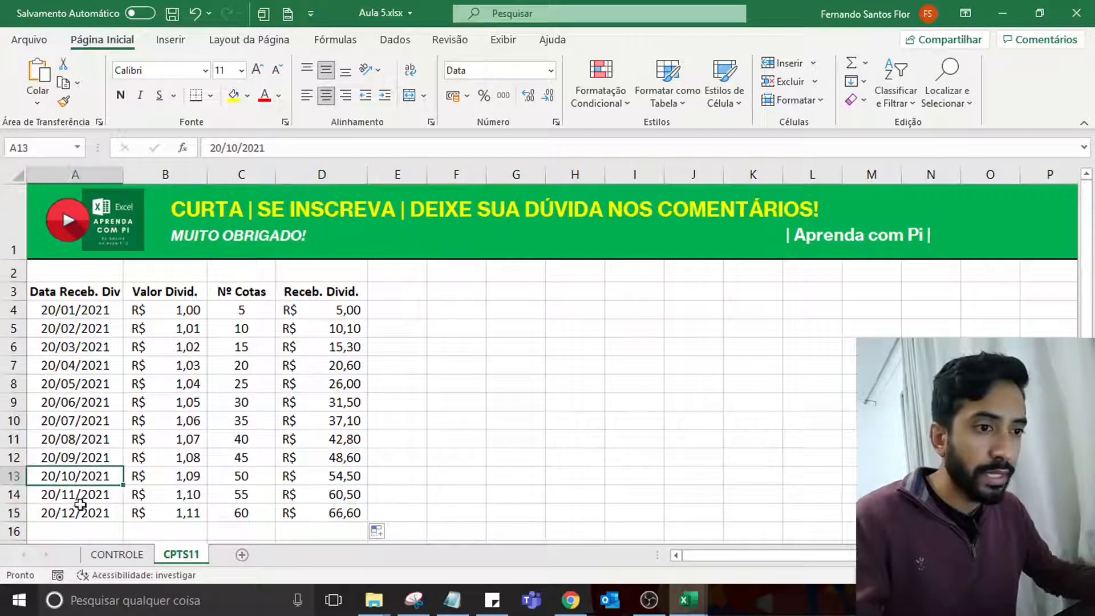
click(77, 514)
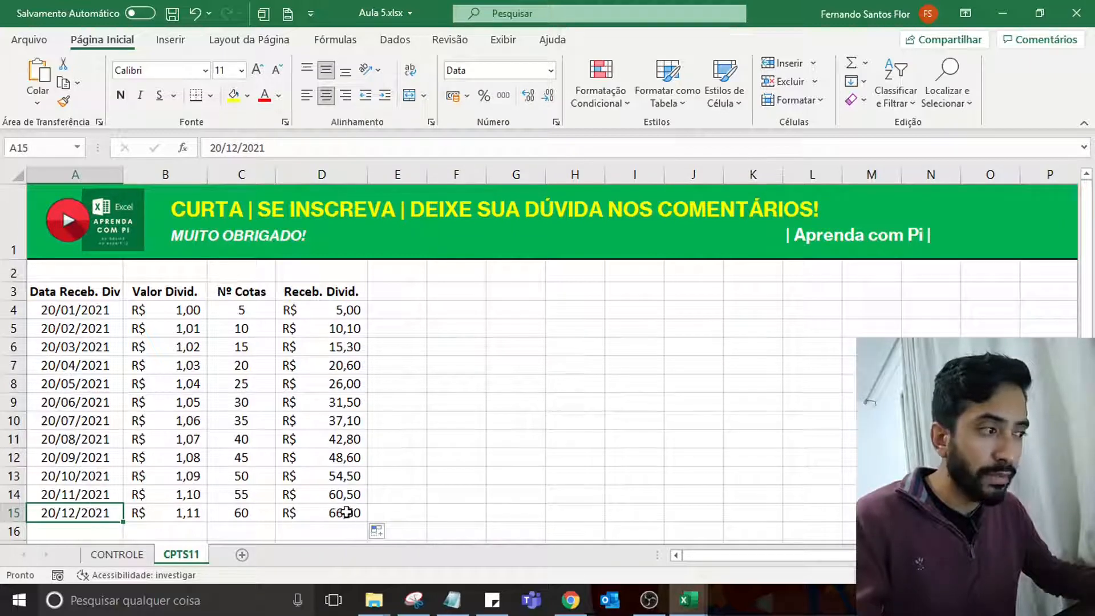
click(88, 386)
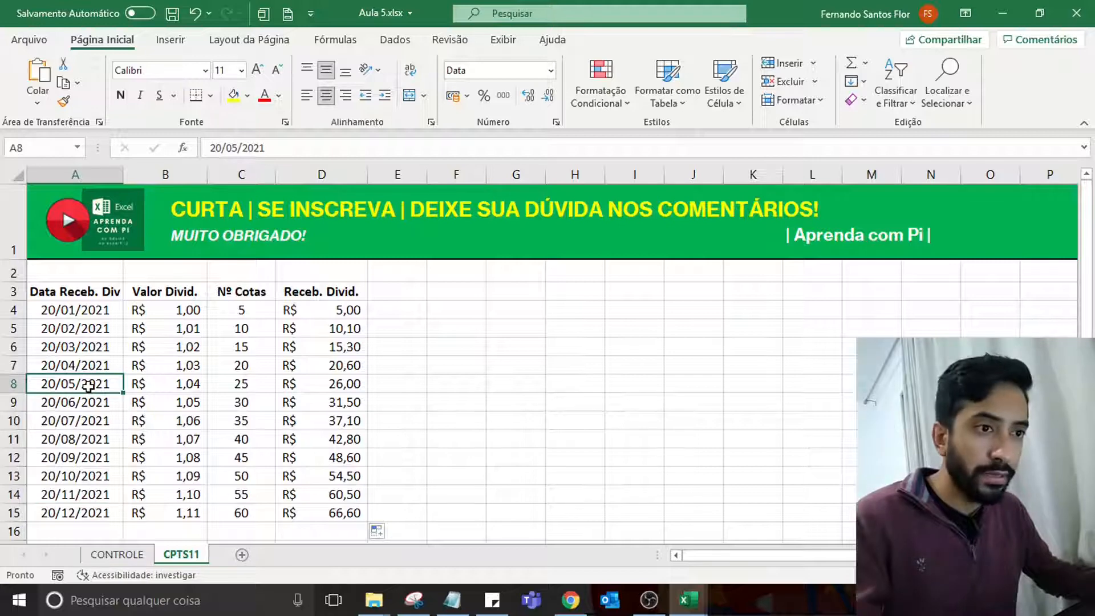
Review the dated dividend rows on the CPTS11 sheet alongside the average price row on the CONTROLE sheet.
drag(89, 387, 183, 384)
drag(288, 384, 333, 310)
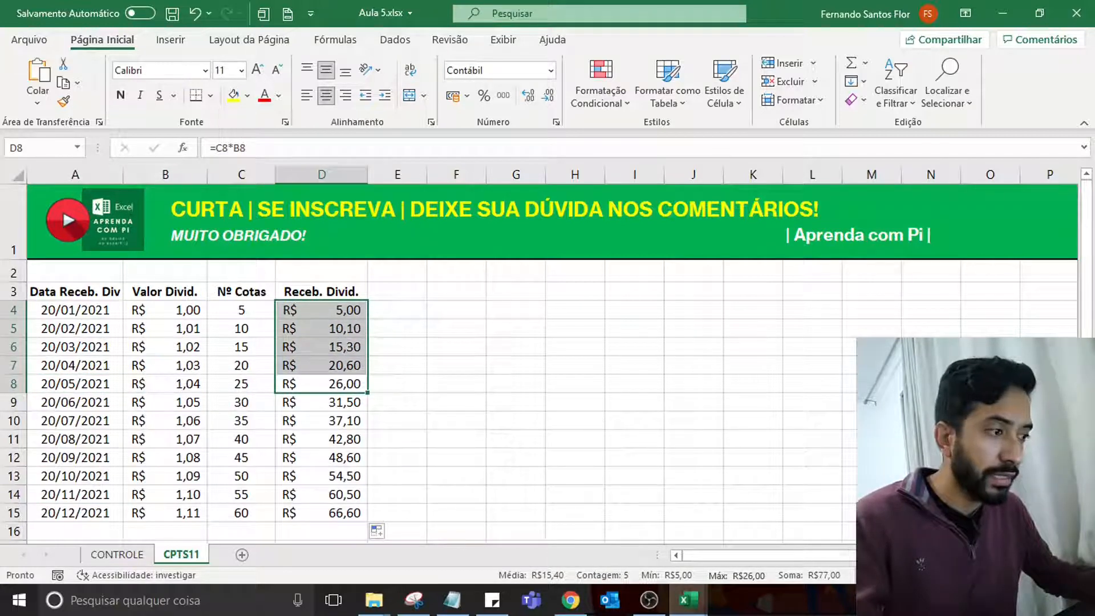
drag(107, 401, 306, 507)
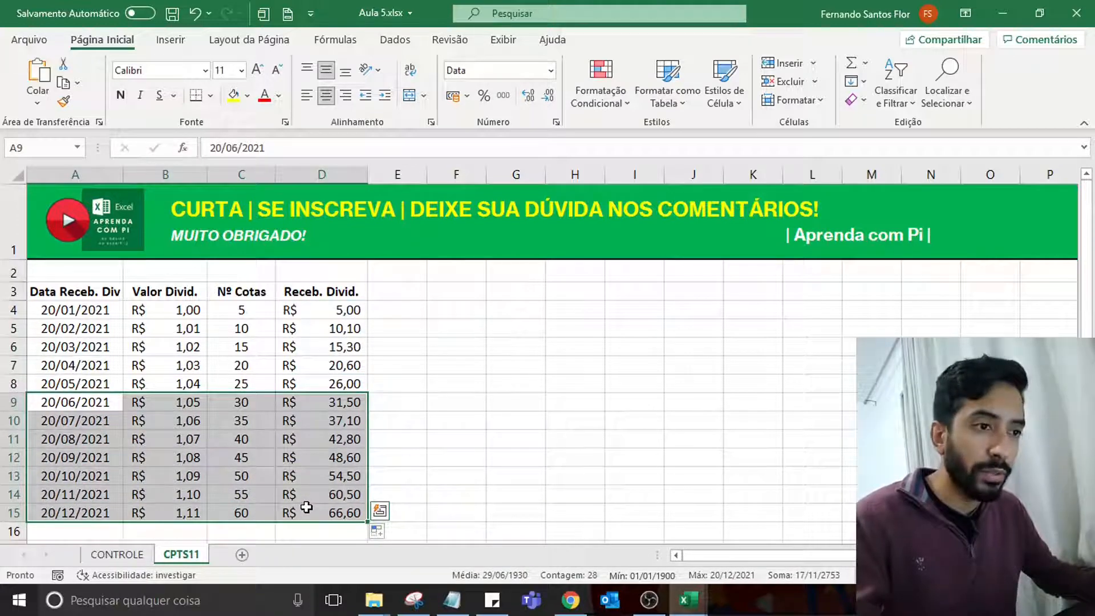
click(374, 443)
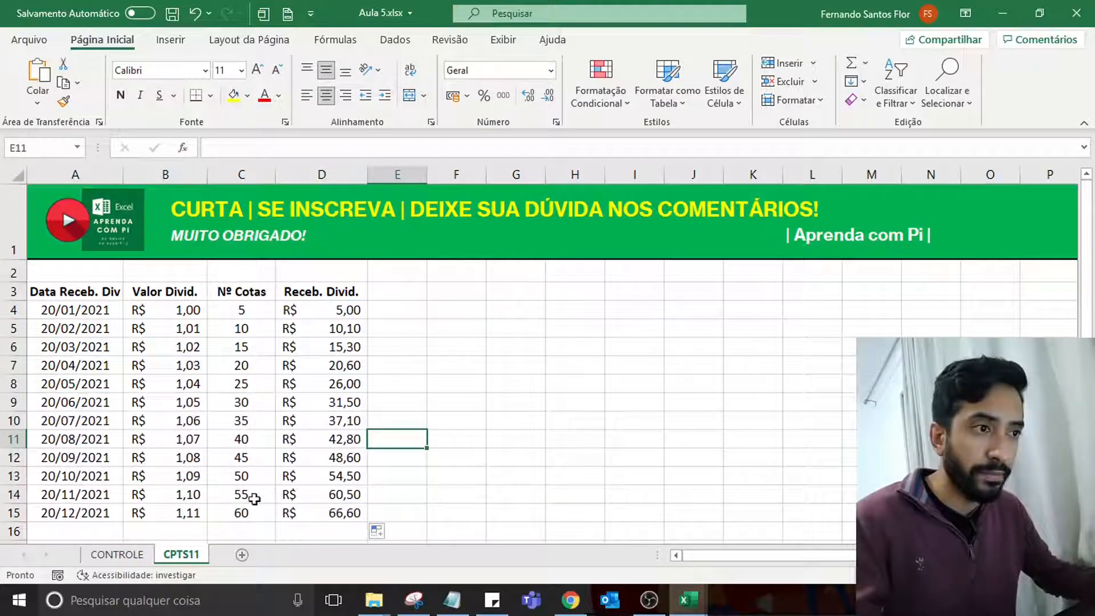
click(131, 556)
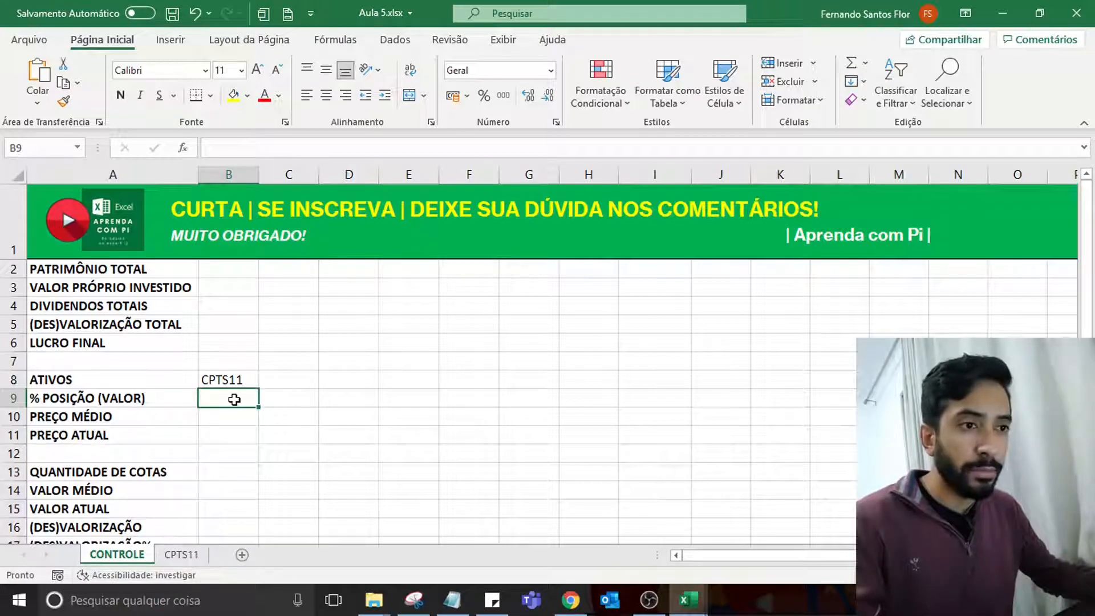
click(241, 419)
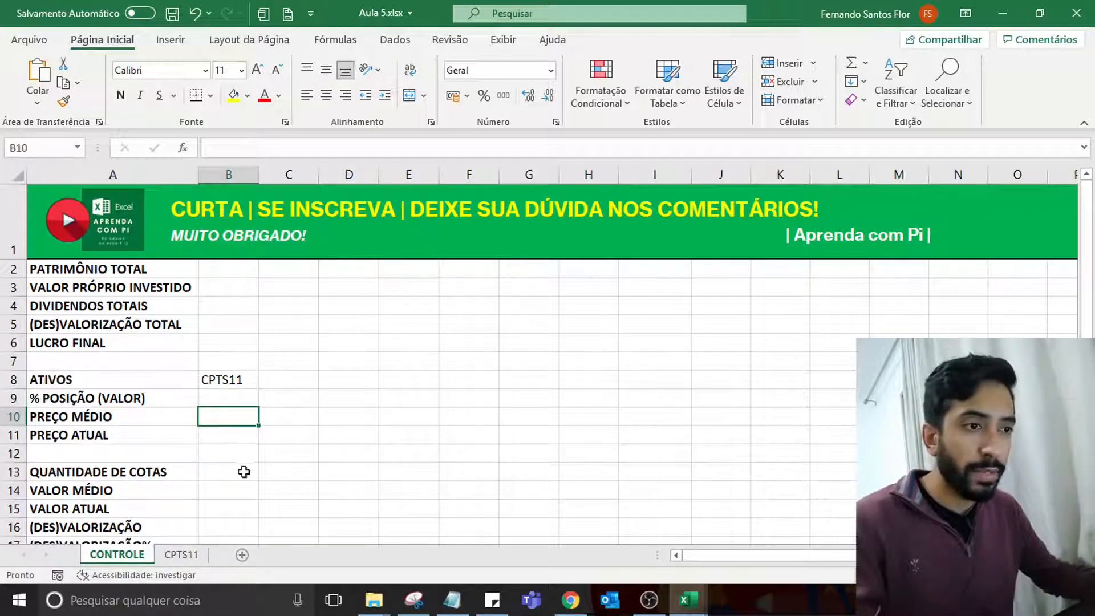
click(181, 555)
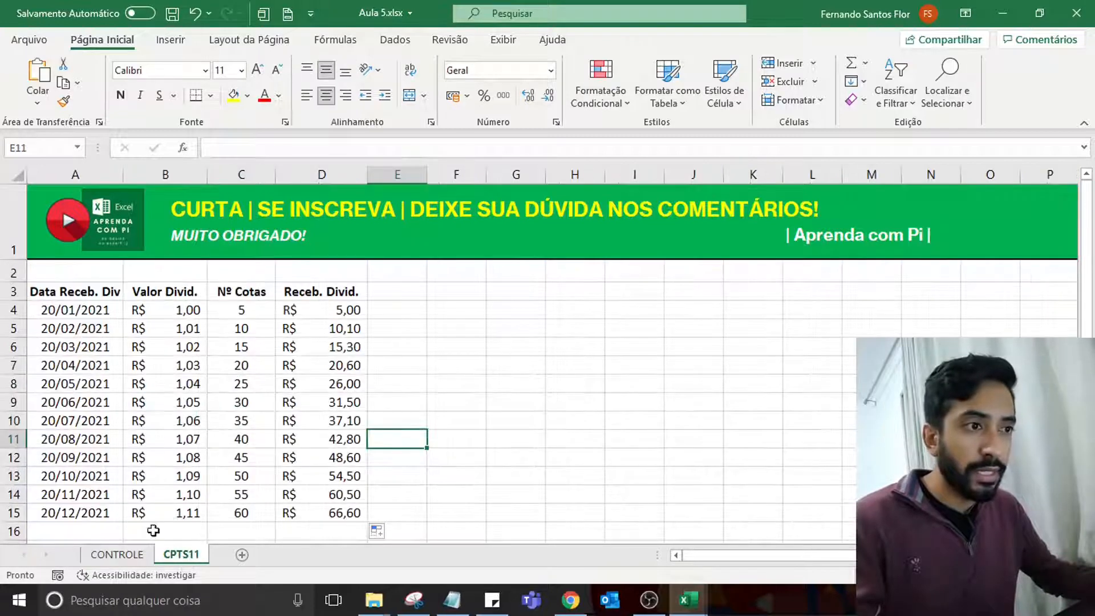
click(349, 312)
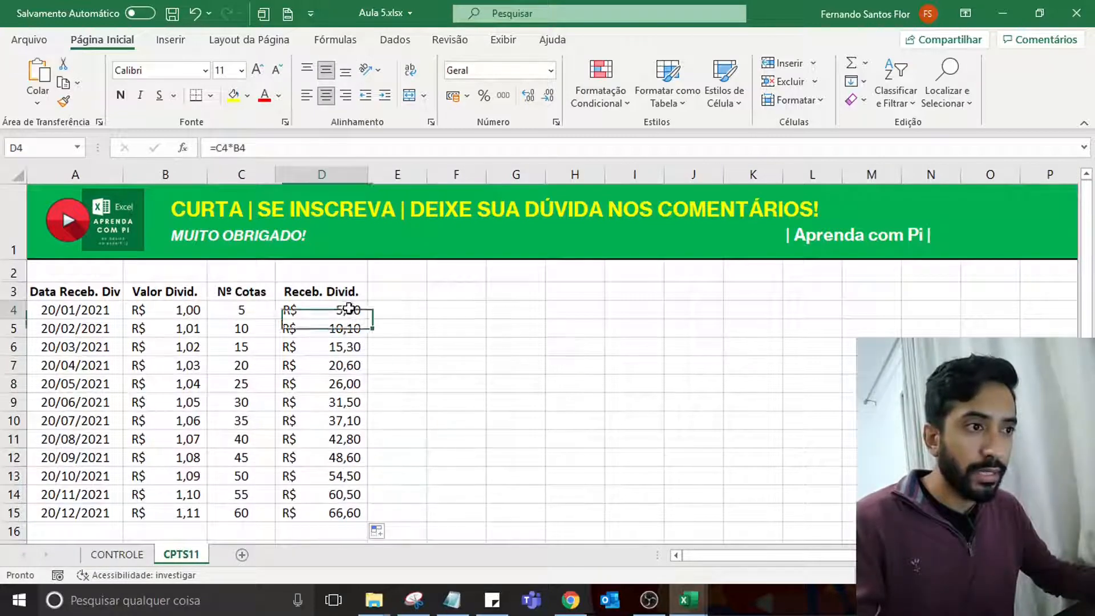
drag(73, 312, 85, 380)
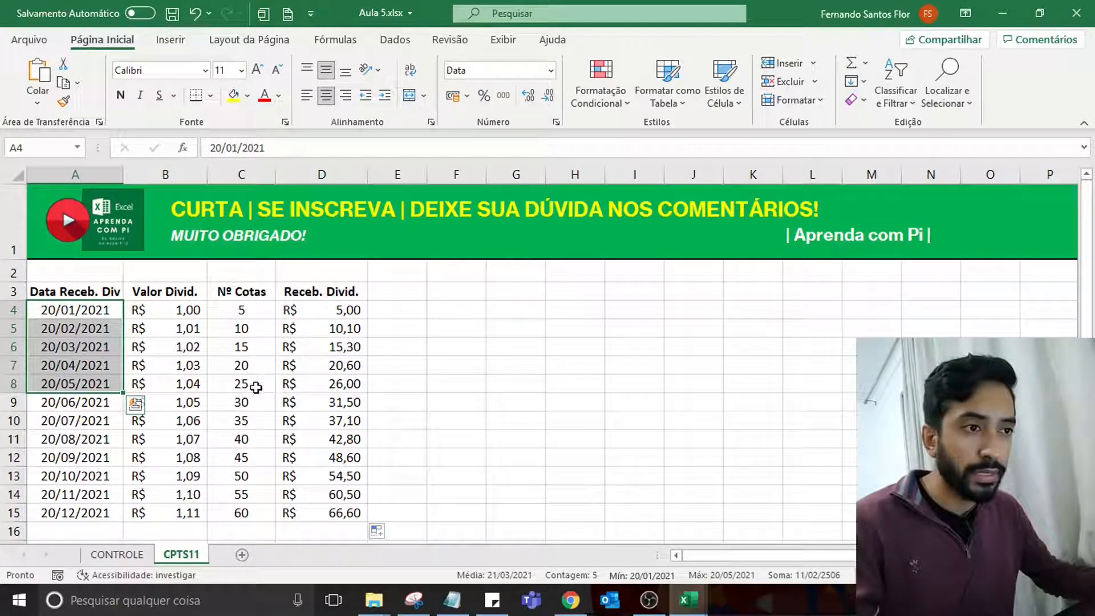
Enter the total cost of the five monthly purchases in B10 of CONTROLE, beside PREÇO MÉDIO, as =(5*100+5*101,2+5*98+5*102+5*99).
click(117, 554)
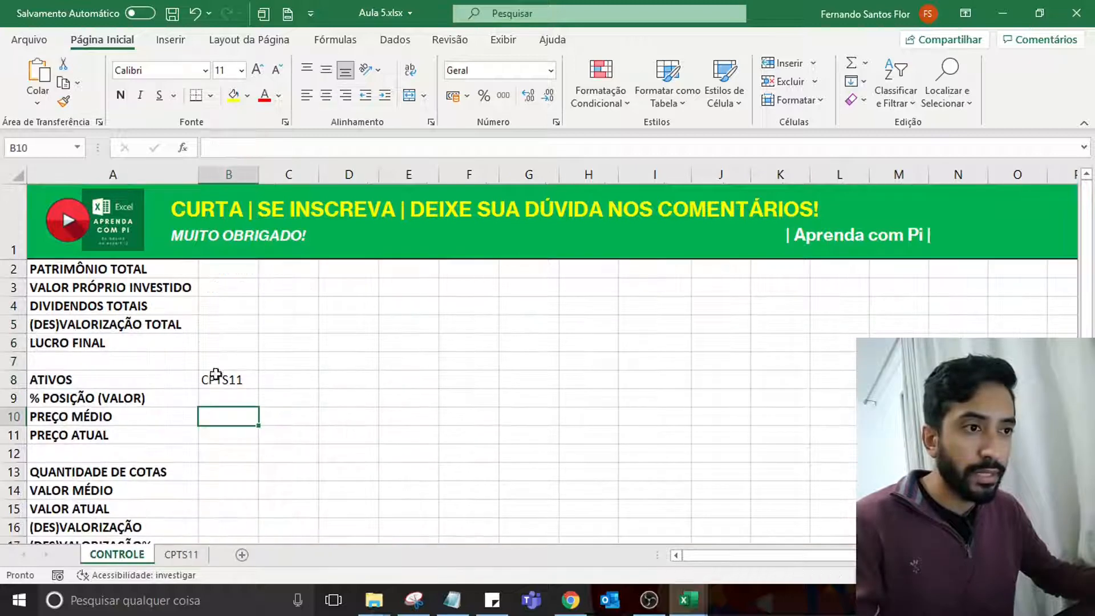
text(=)
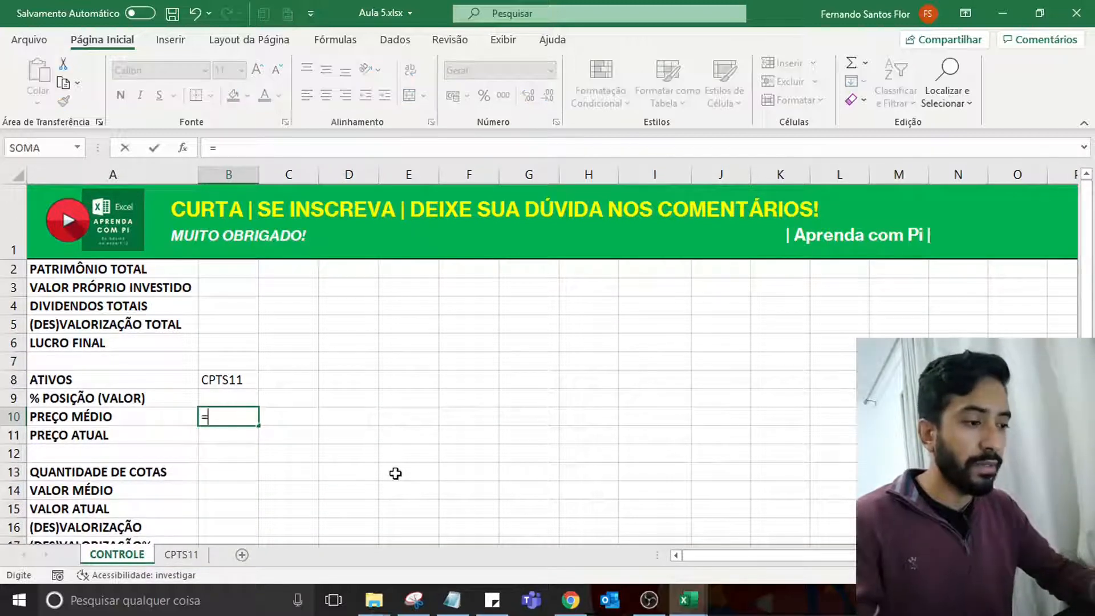
text(()
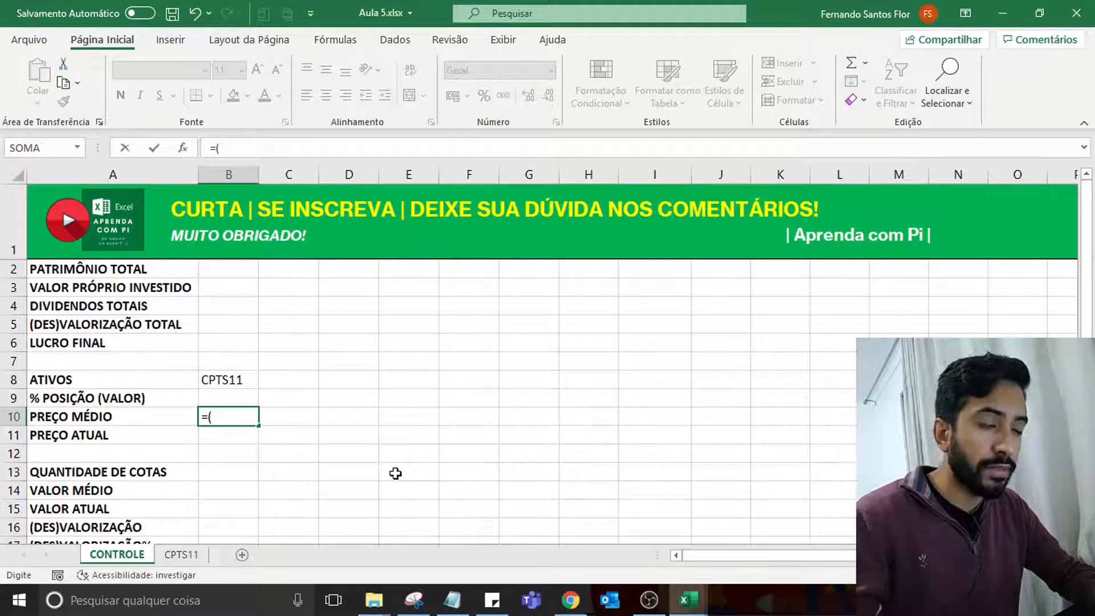
text(*)
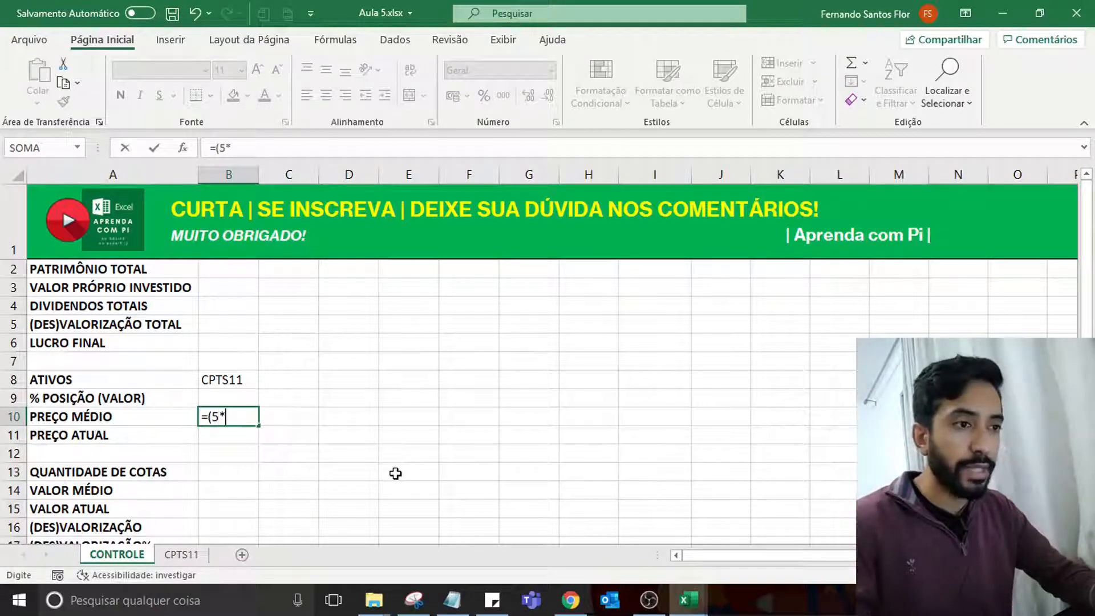
text(100)
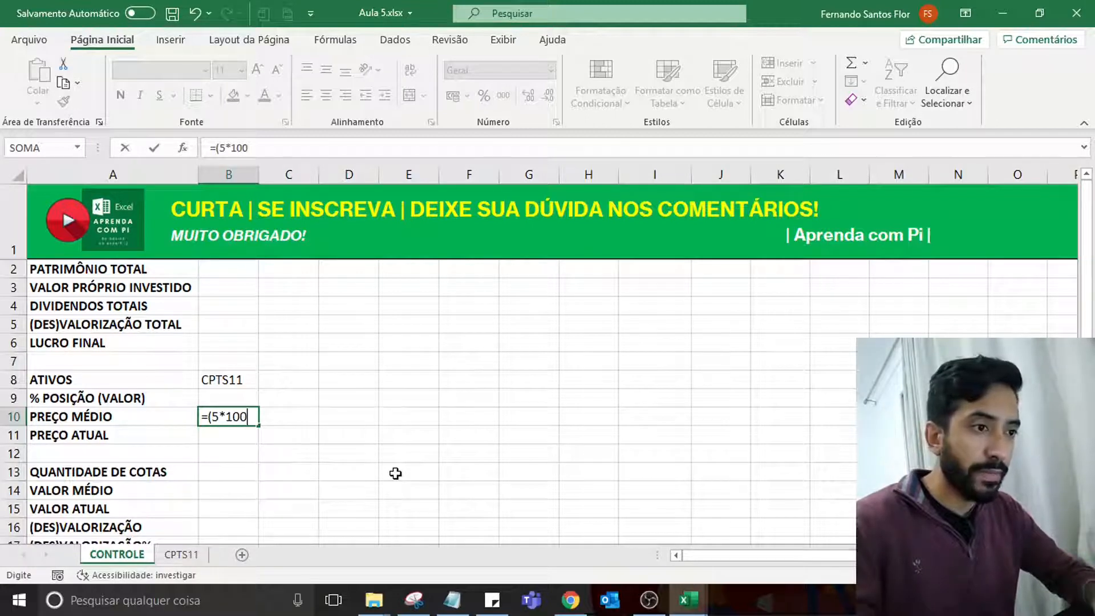
text(+)
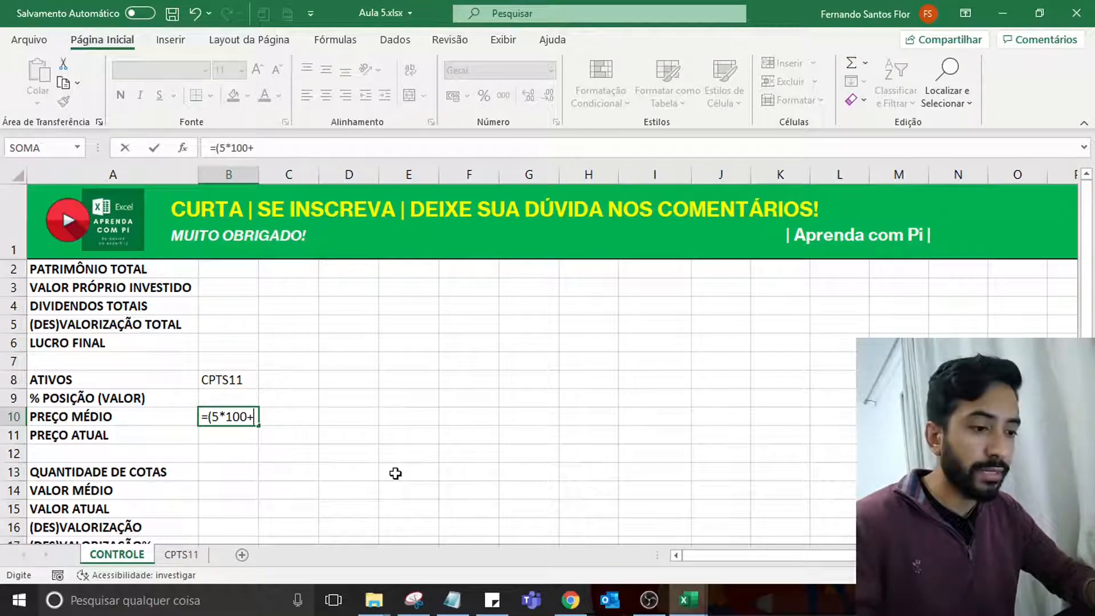
text(5*)
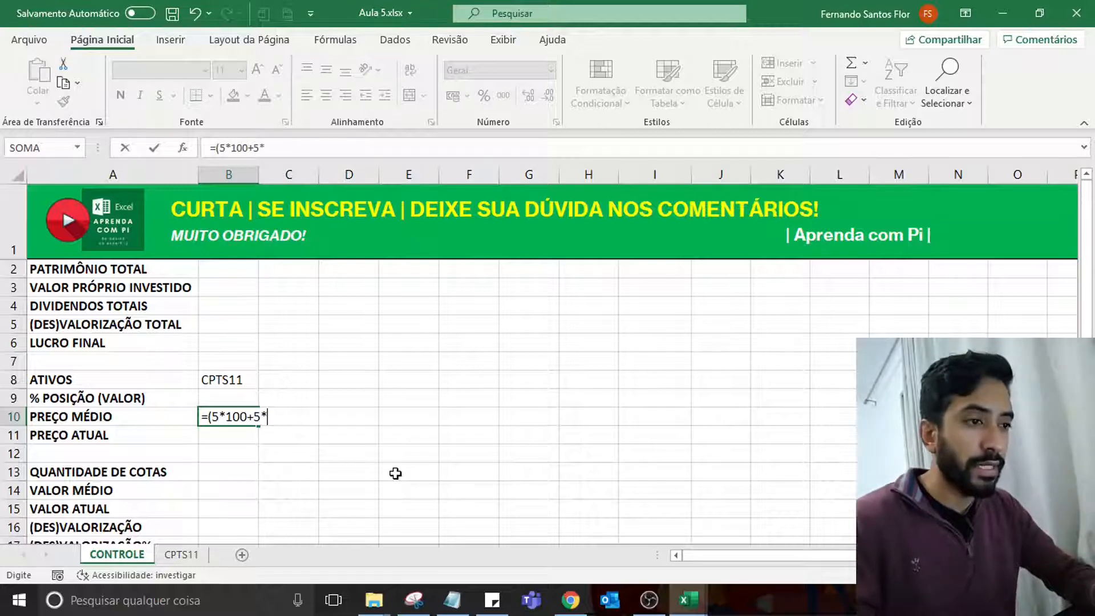
text(10,1)
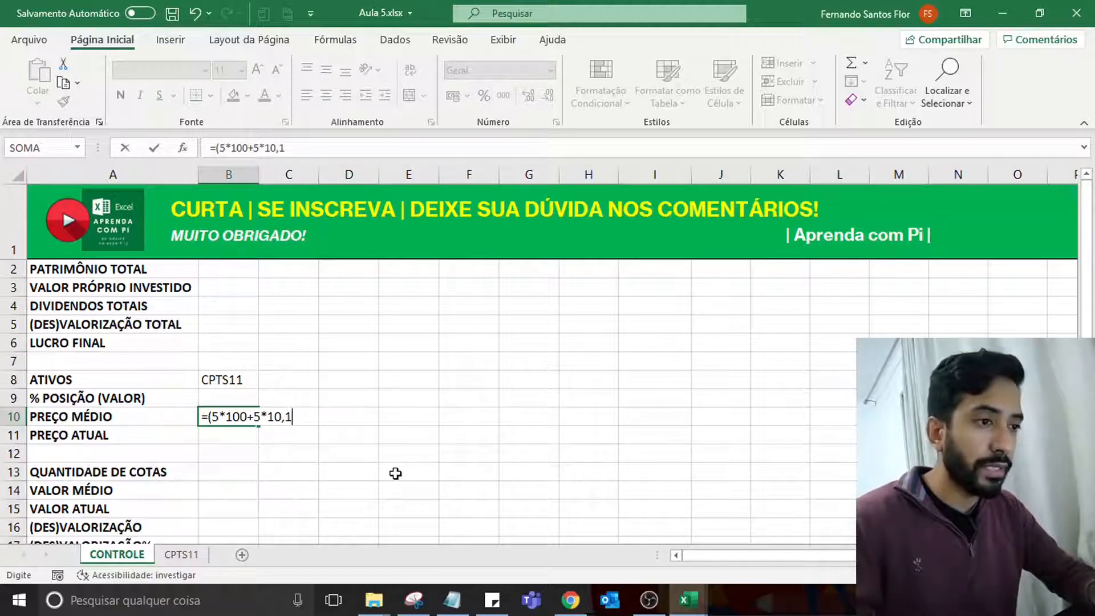
key(BackSpace)
key(BackSpace)
text(1,2)
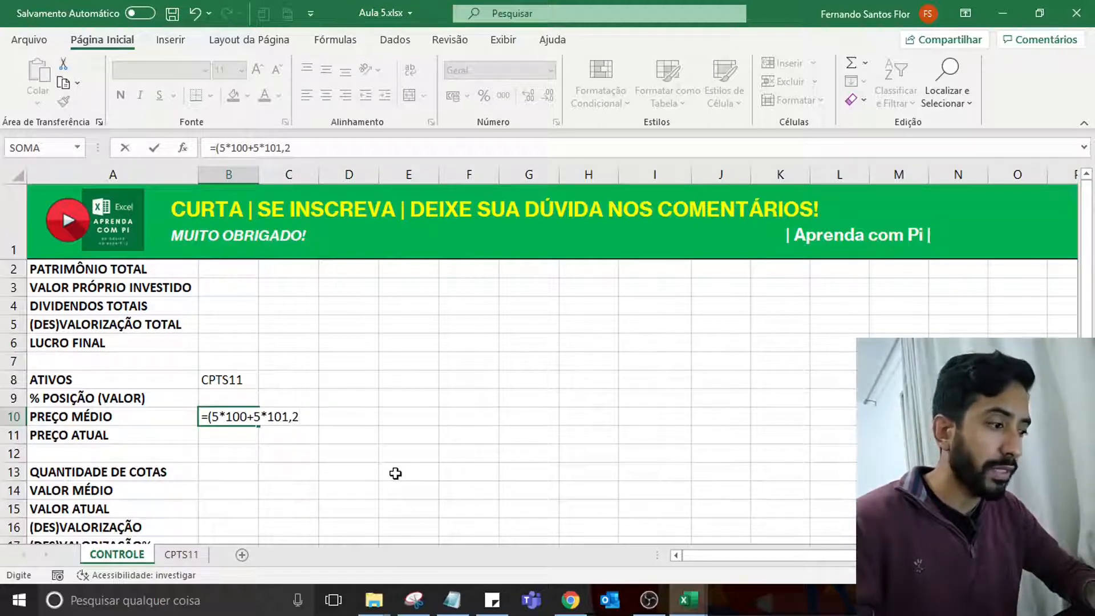
text(+5)
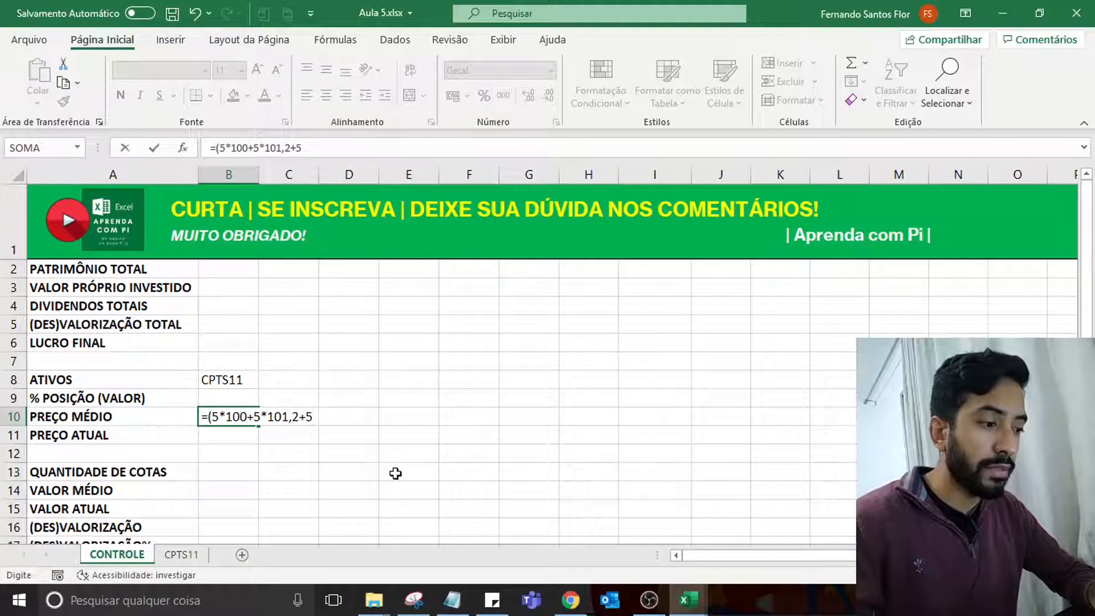
text(*)
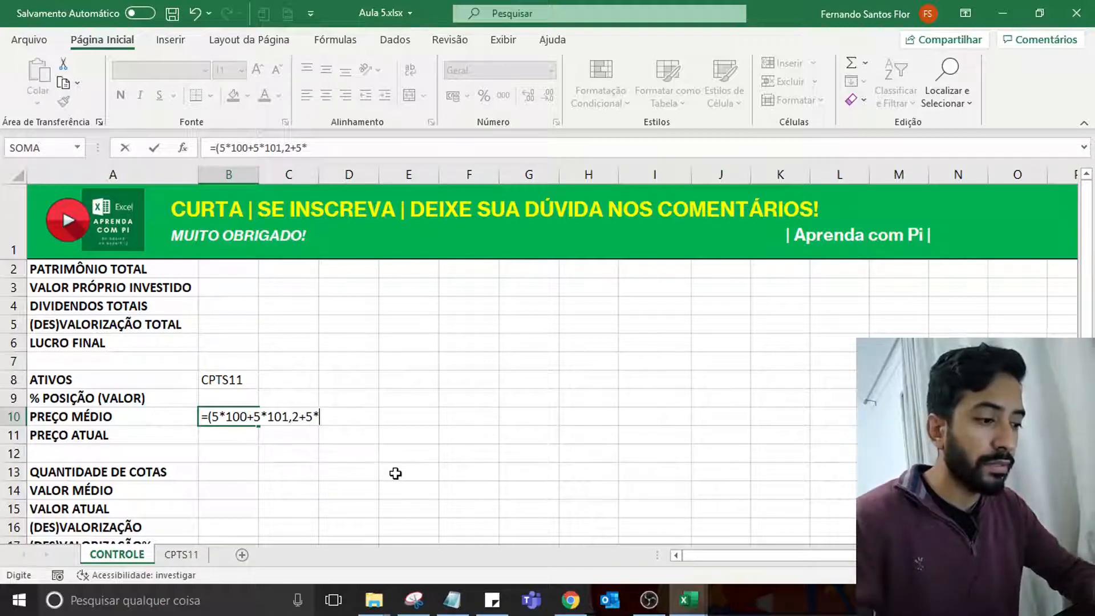
text(98)
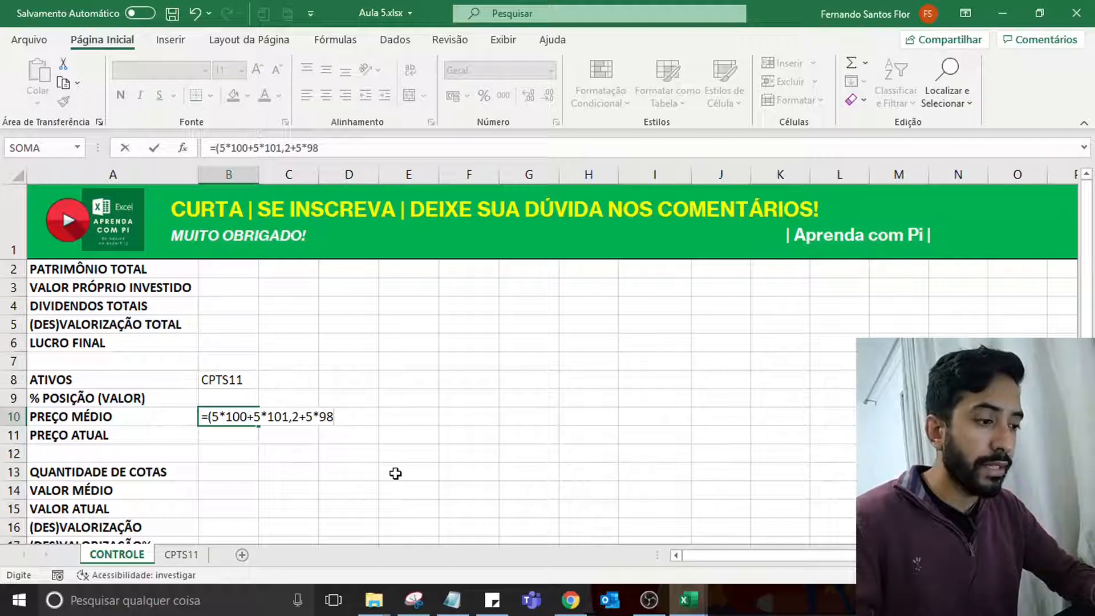
text(+5*)
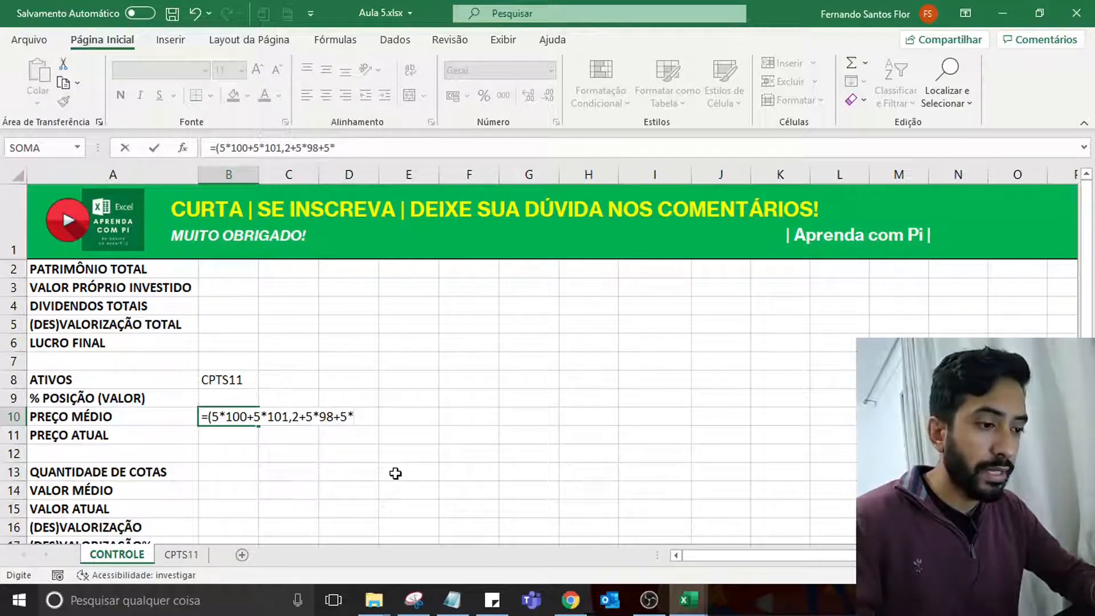
text(102+)
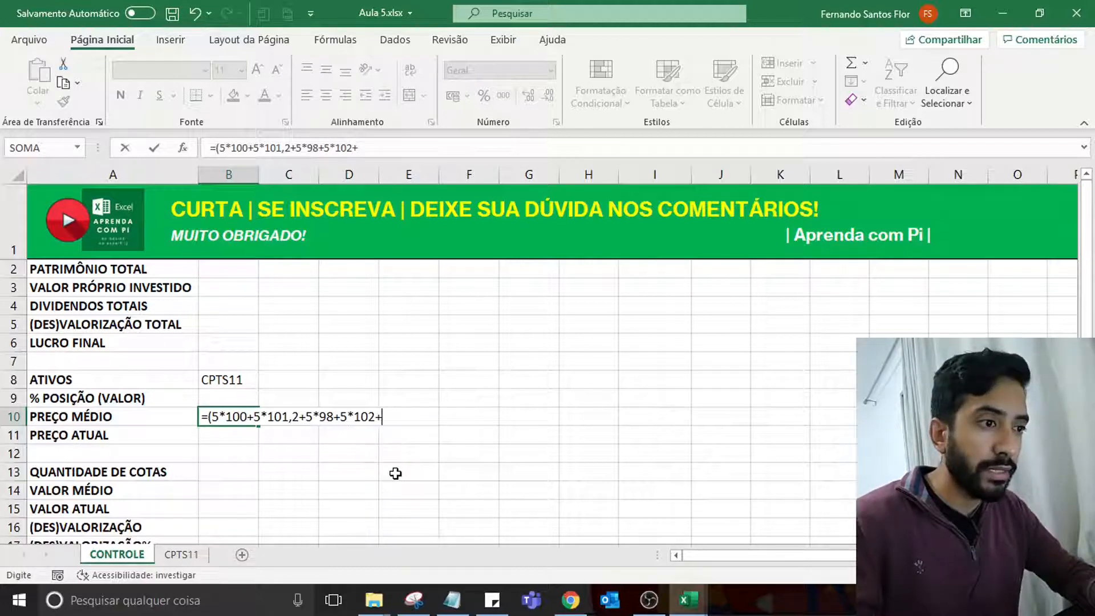
text(5)
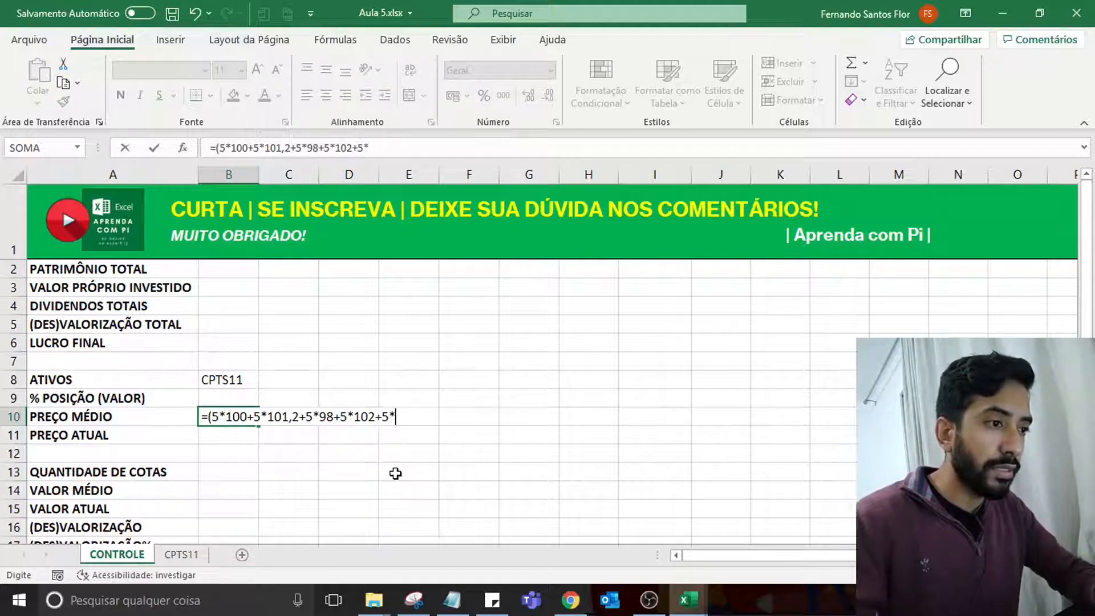
text(*)
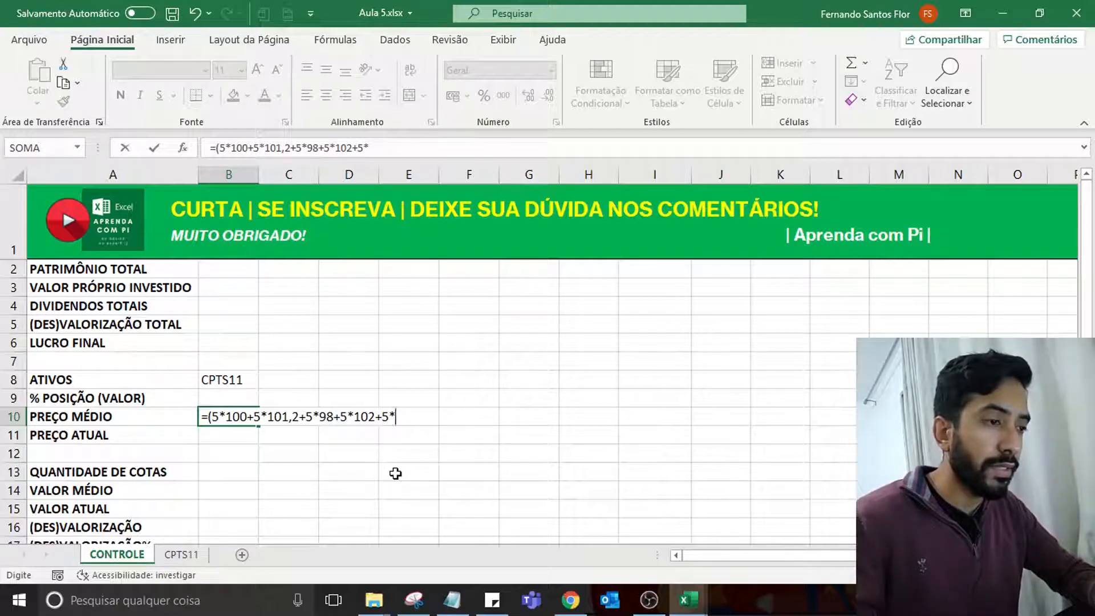
text(99)
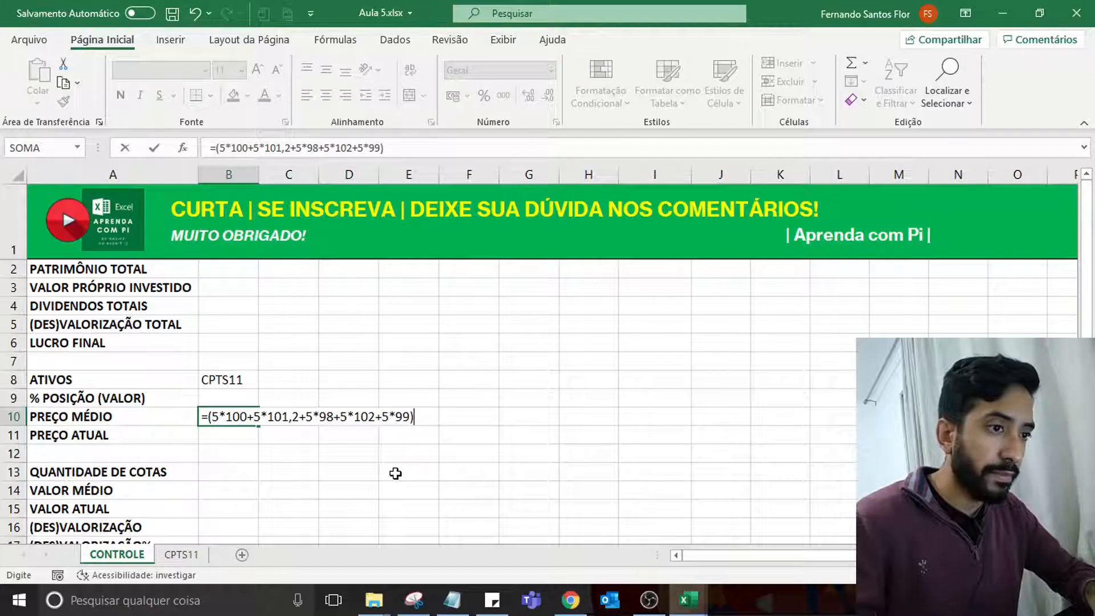
key(Return)
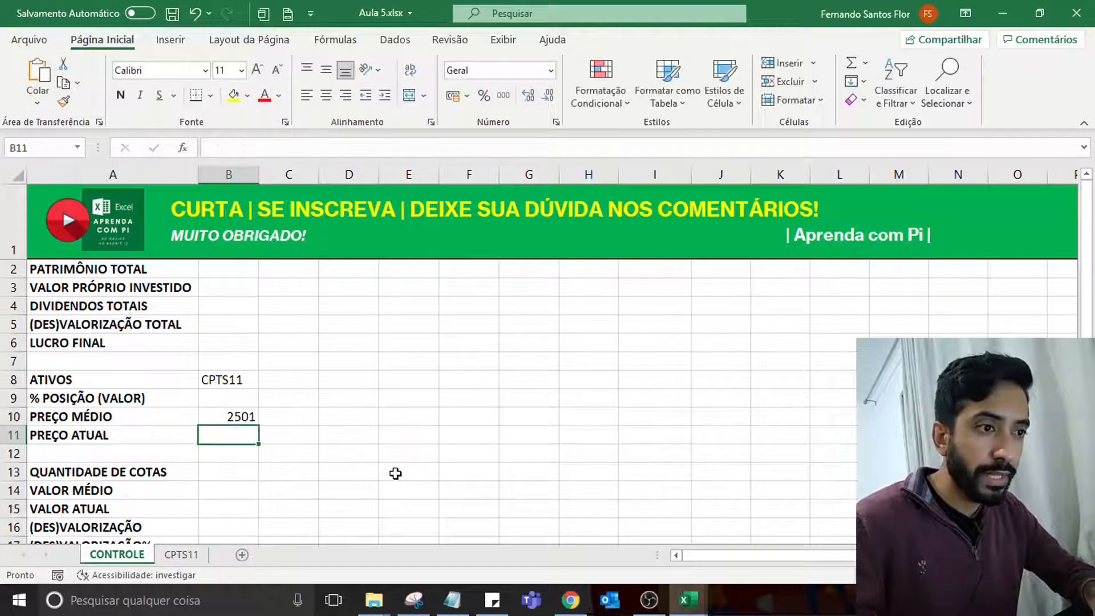
key(Up)
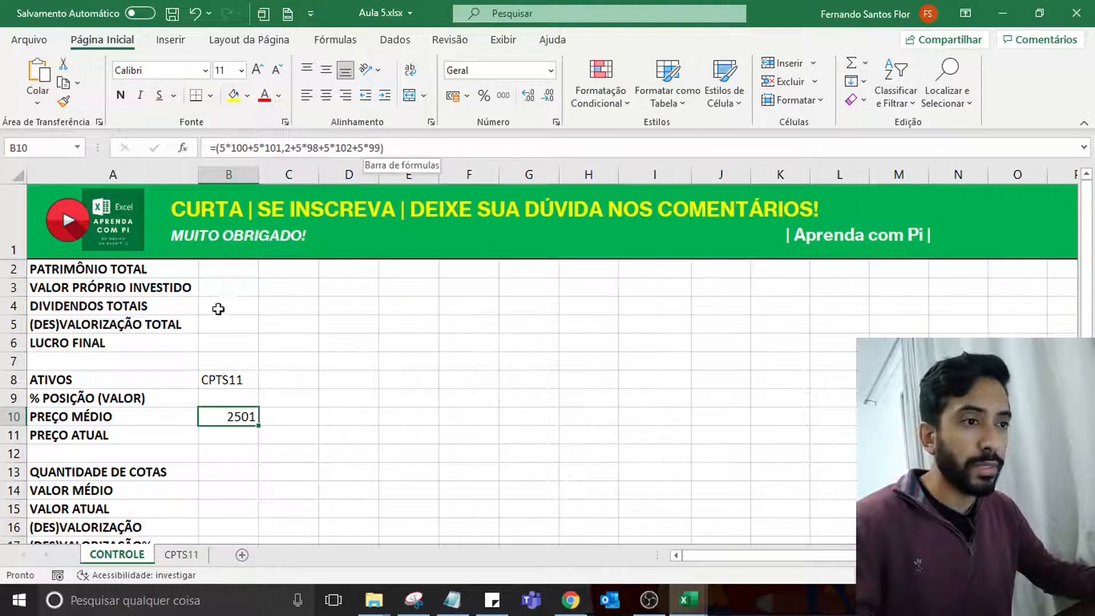
click(403, 157)
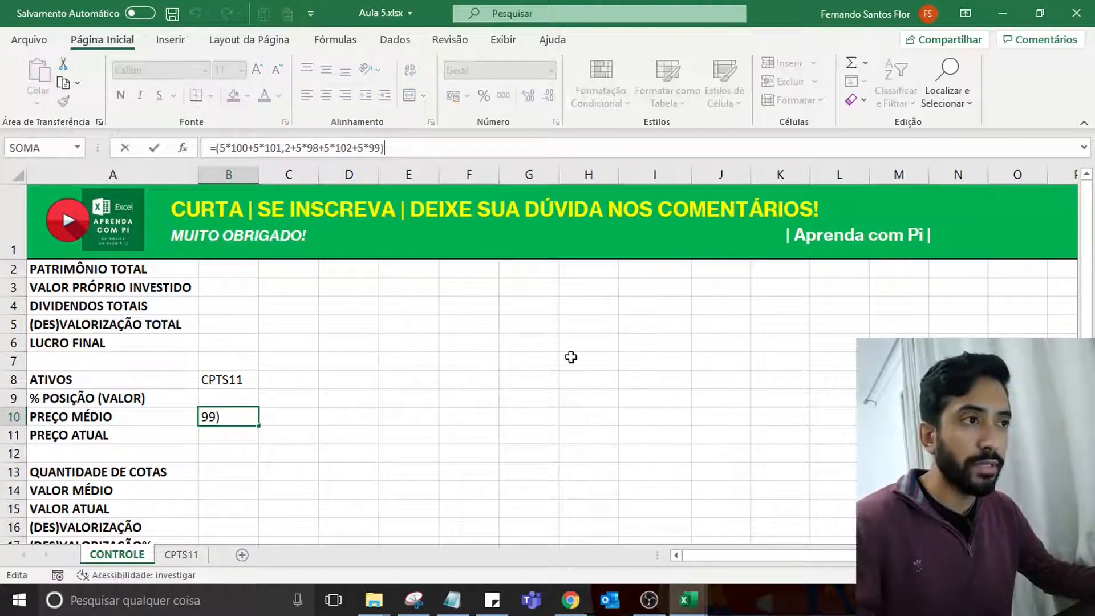
text(/)
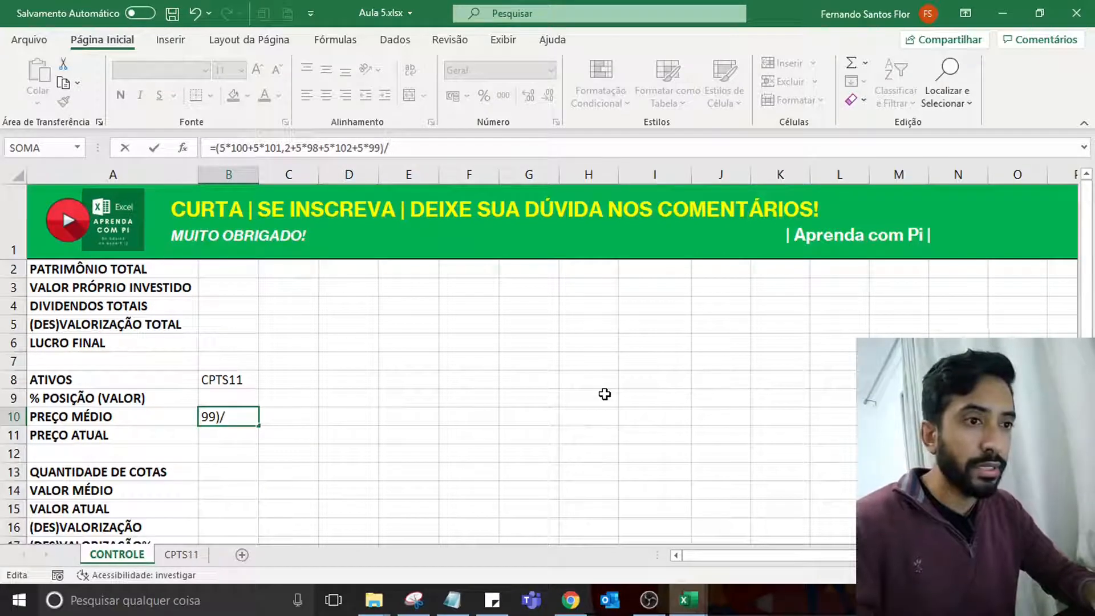
key(Escape)
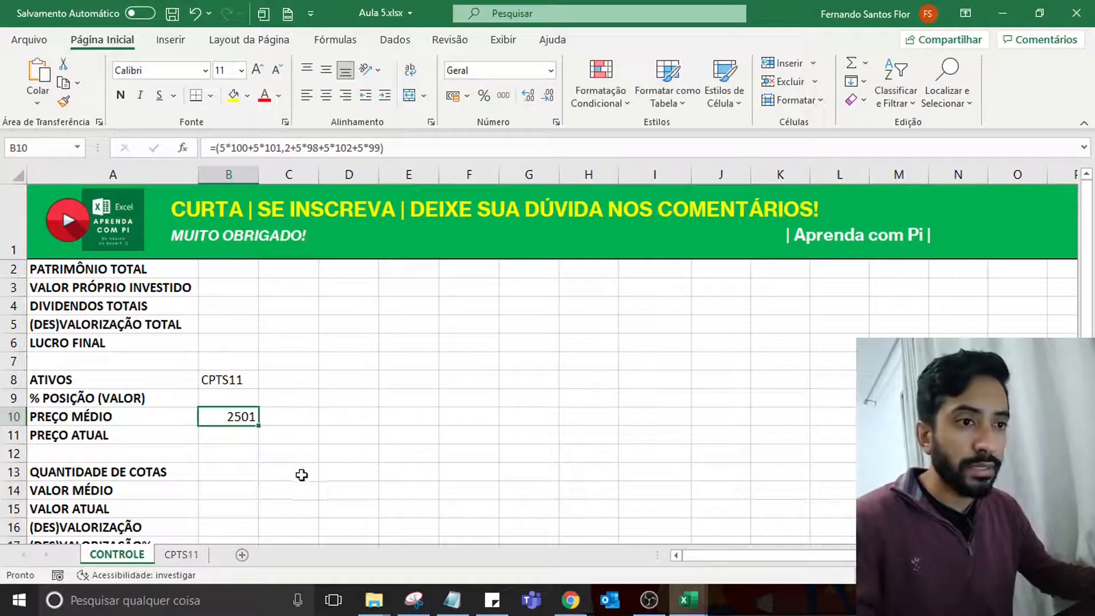
Enter =25 as the QUANTIDADE DE COTAS for CPTS11 in B13.
click(242, 475)
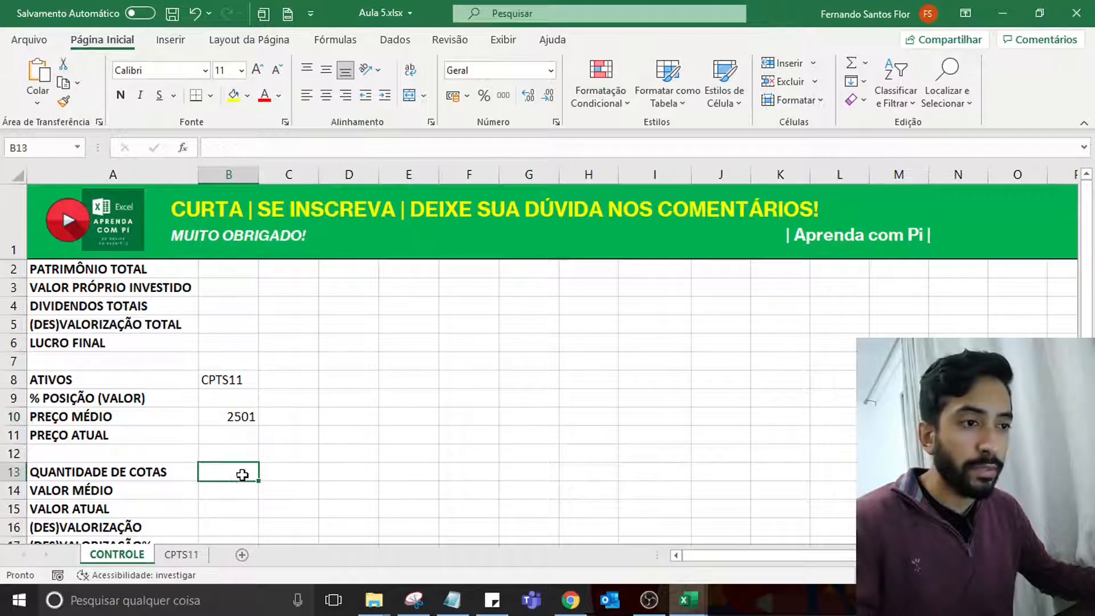
text(=25)
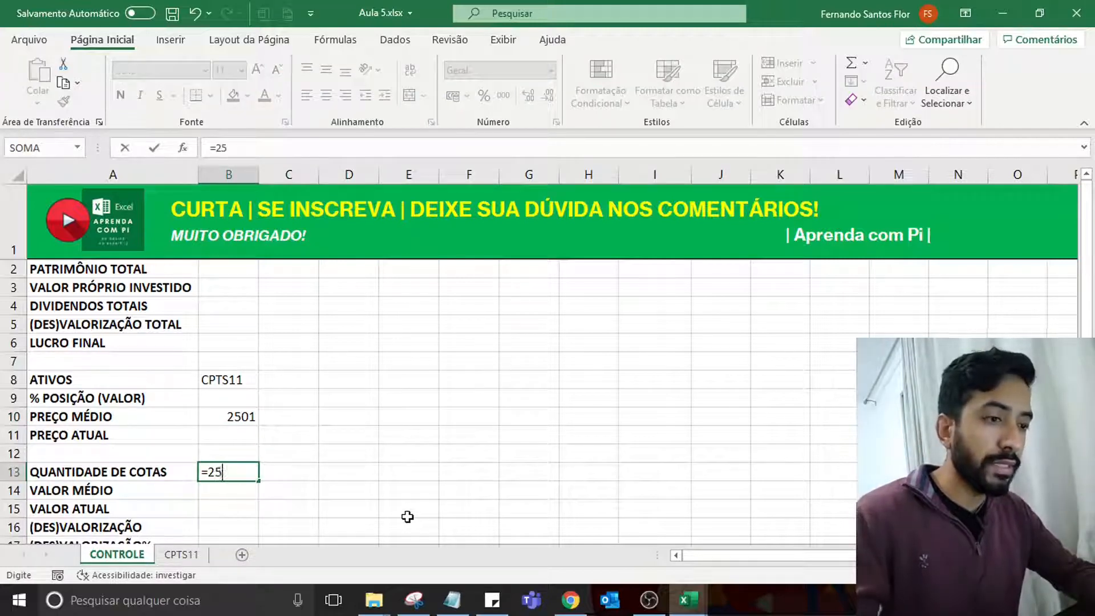
key(Return)
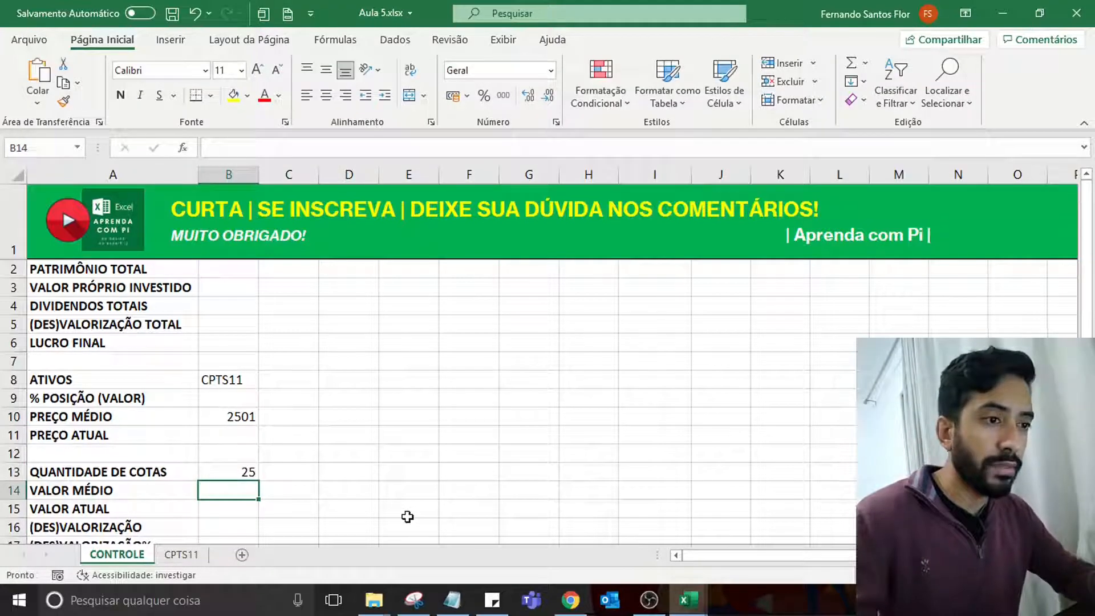
Replace the CPTS11 QUANTIDADE DE COTAS entry in B13 with the sum of the five purchases, =5+5+5+5+5.
key(Up)
text(=)
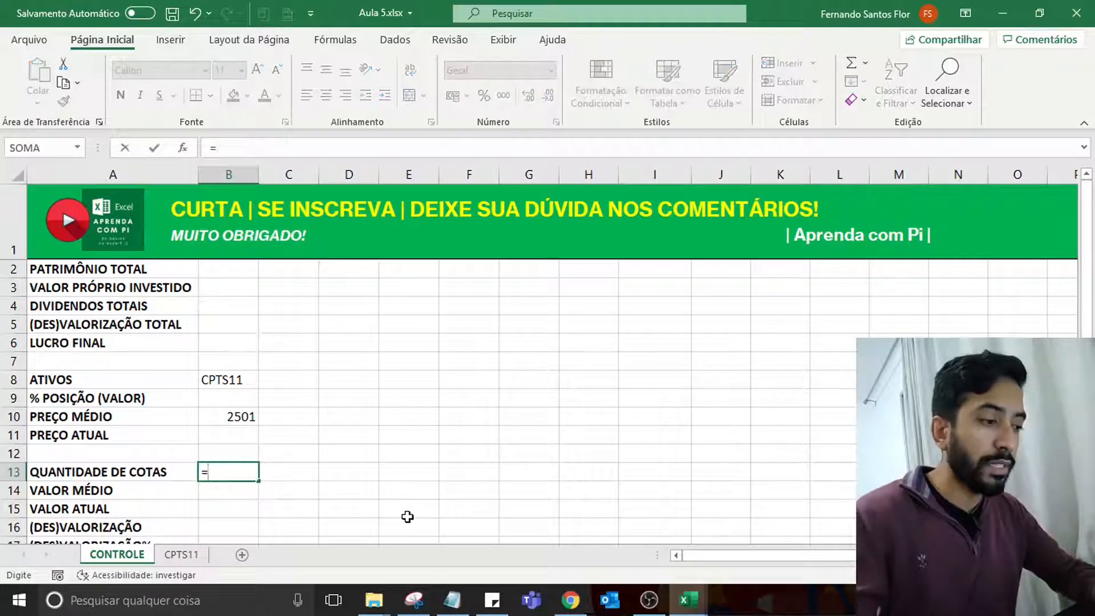
text(5+5)
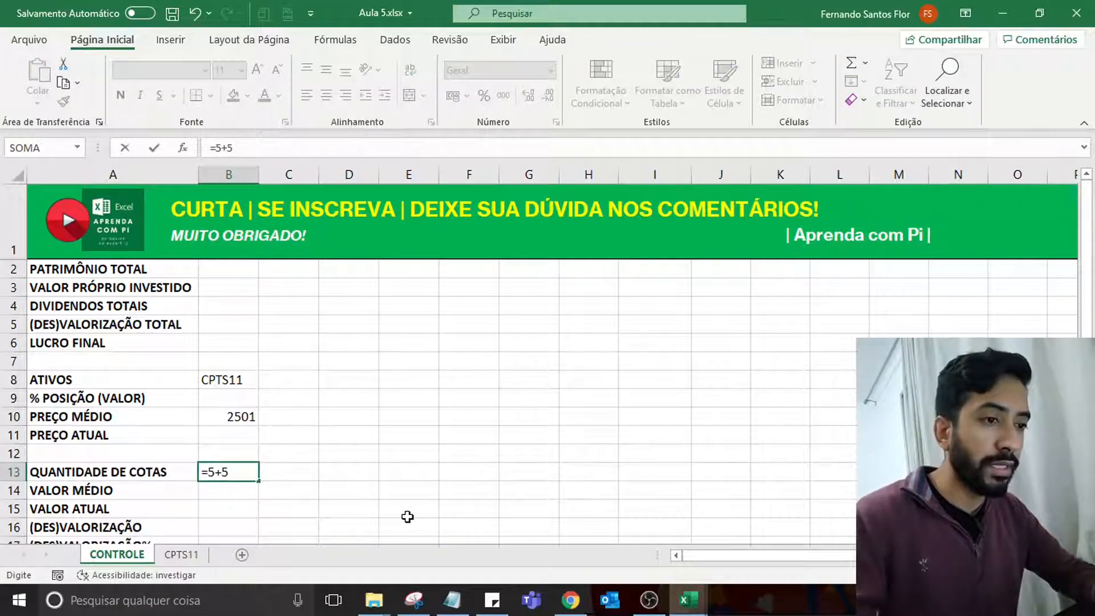
text(+5+5)
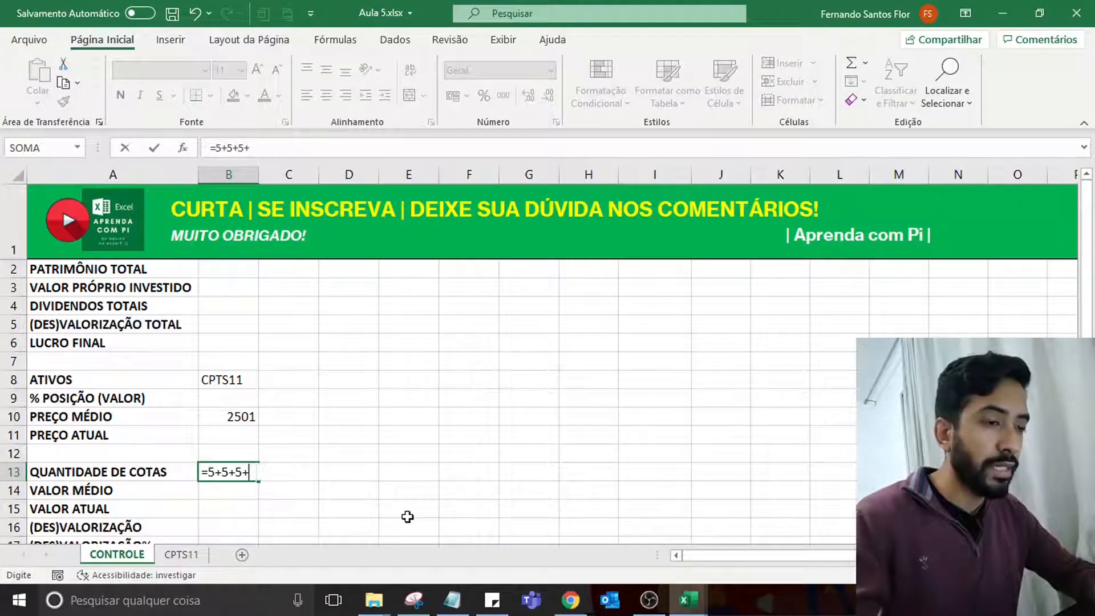
text(+5+)
key(Return)
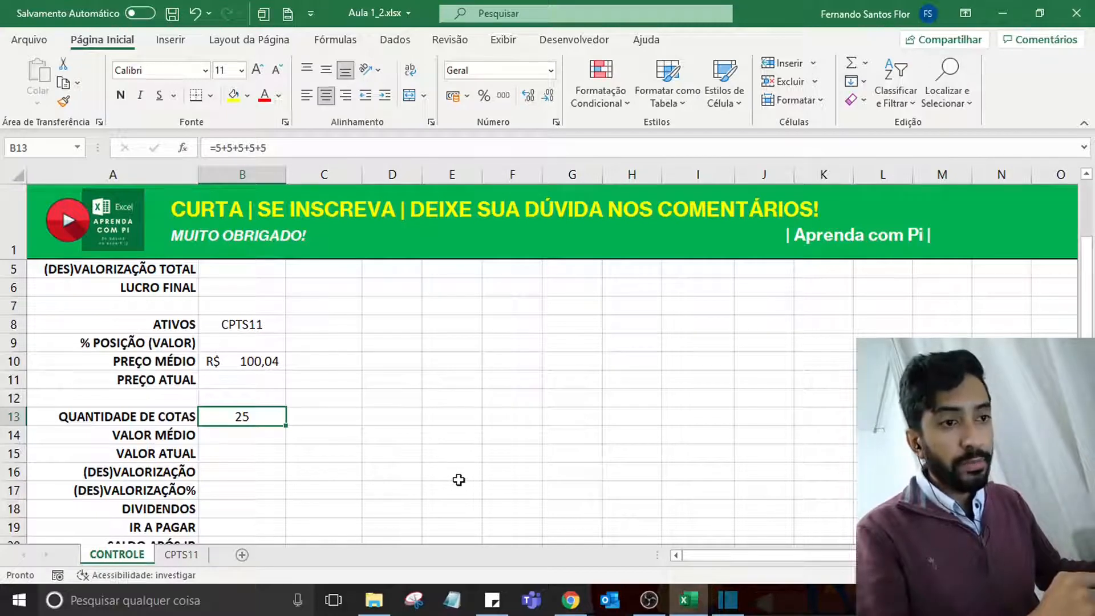
Start a MÁXIMOSES formula in B13 of CONTROLE with the share count column CPTS11!C:C as the maximum range.
text(=)
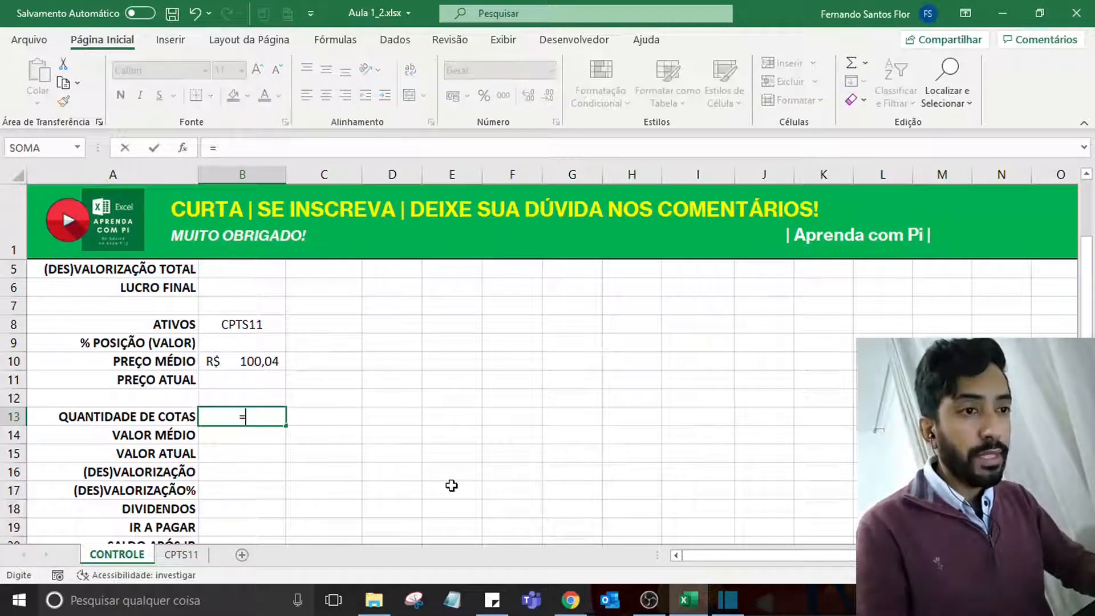
text(máximo)
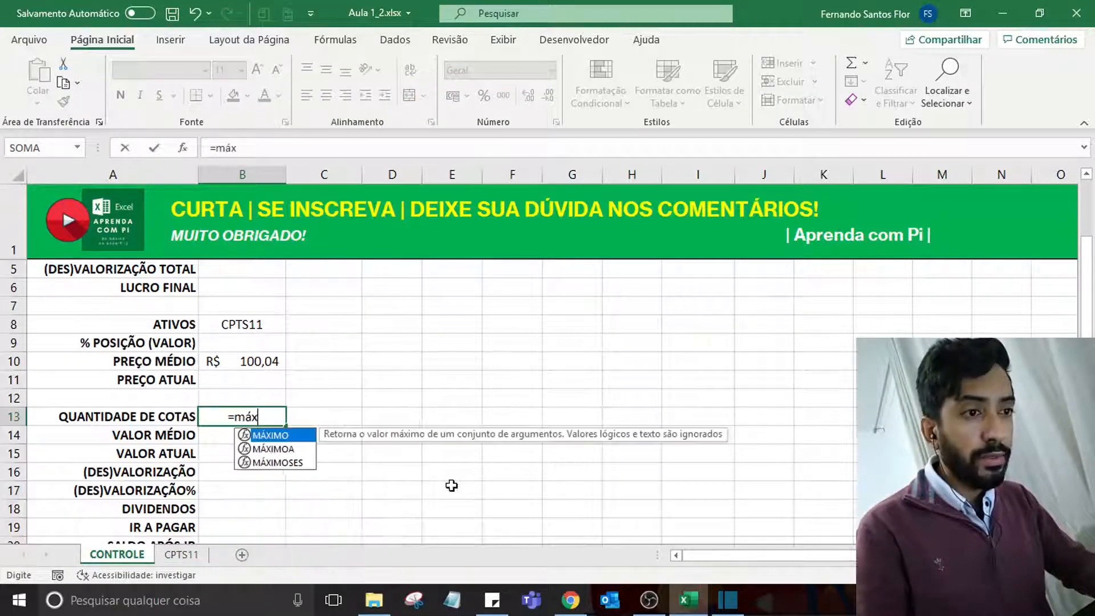
key(Down)
key(Down)
key(Tab)
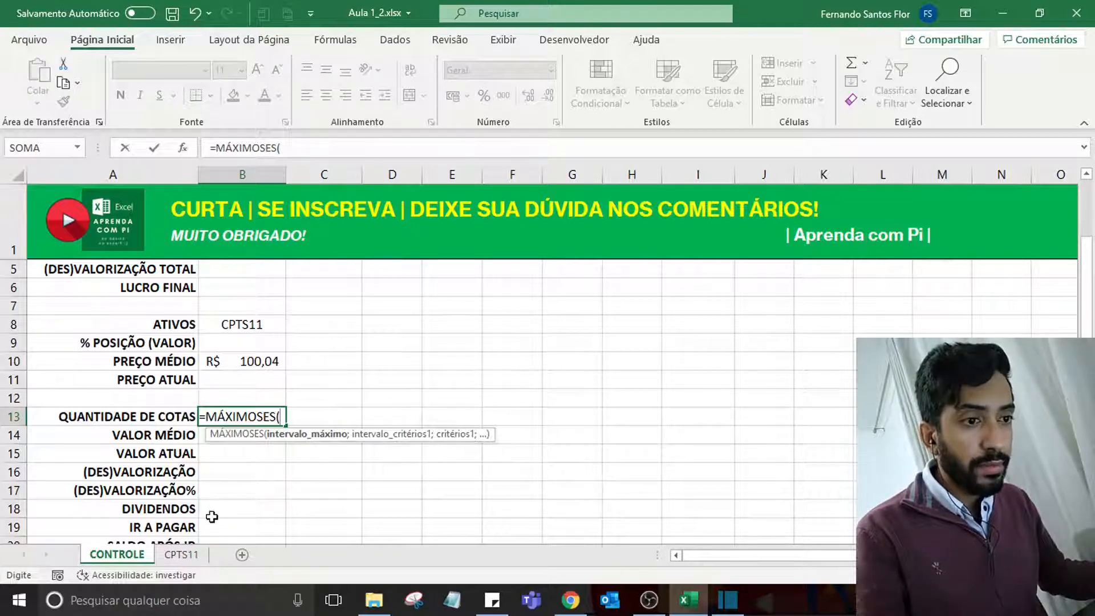
click(181, 554)
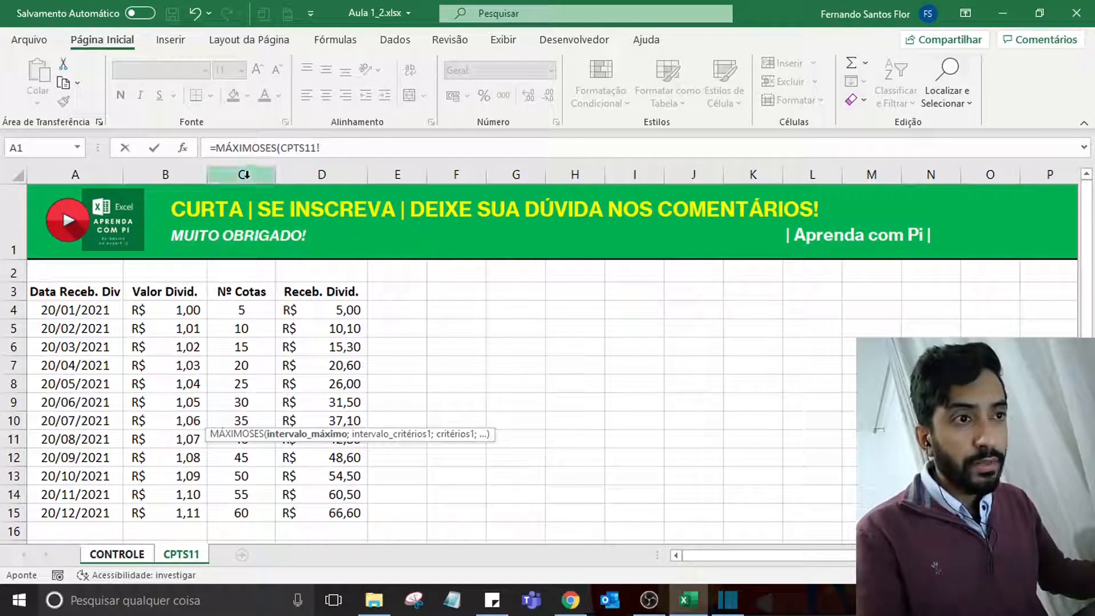
text(A:C)
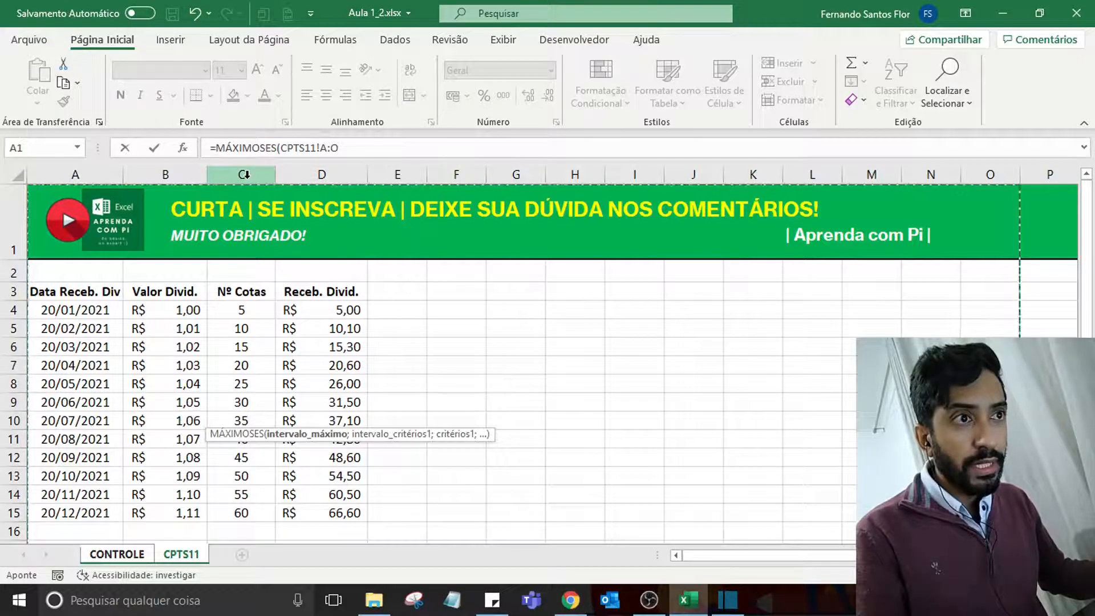
click(328, 149)
key(BackSpace)
text(C)
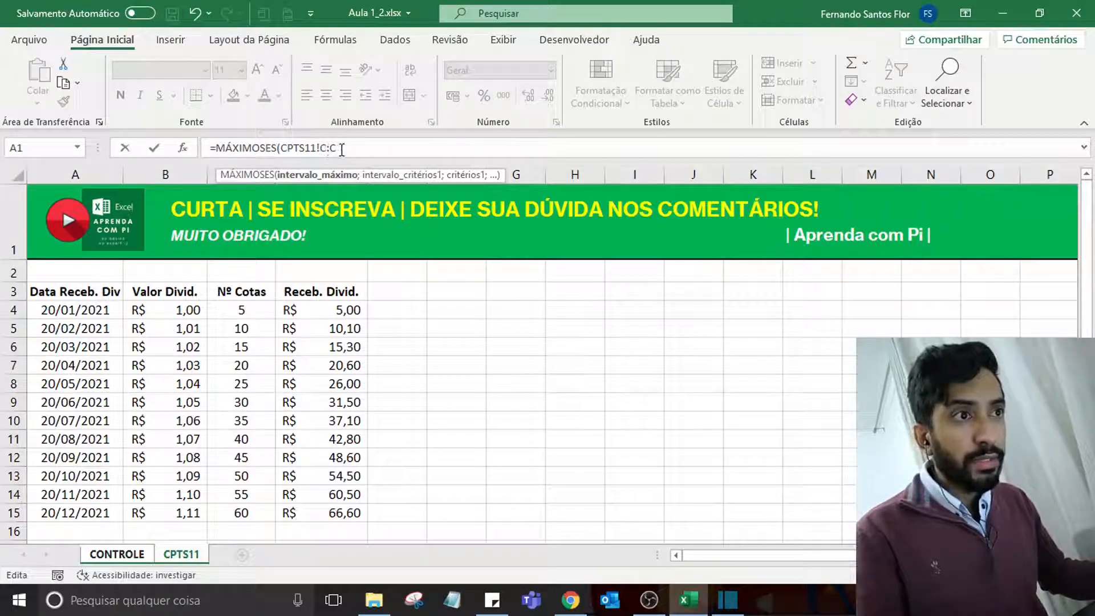
click(347, 150)
text(;)
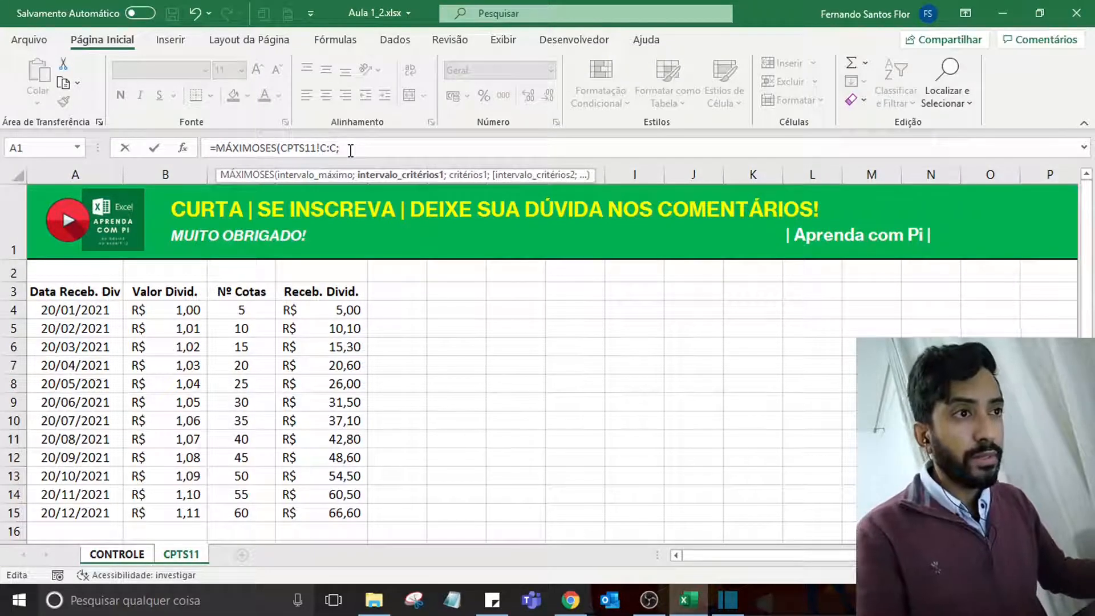
Complete the B13 formula with CPTS11!A:A as the criteria range and "<=" & HOJE() as the criterion.
click(74, 174)
key(BackSpace)
text(A:A)
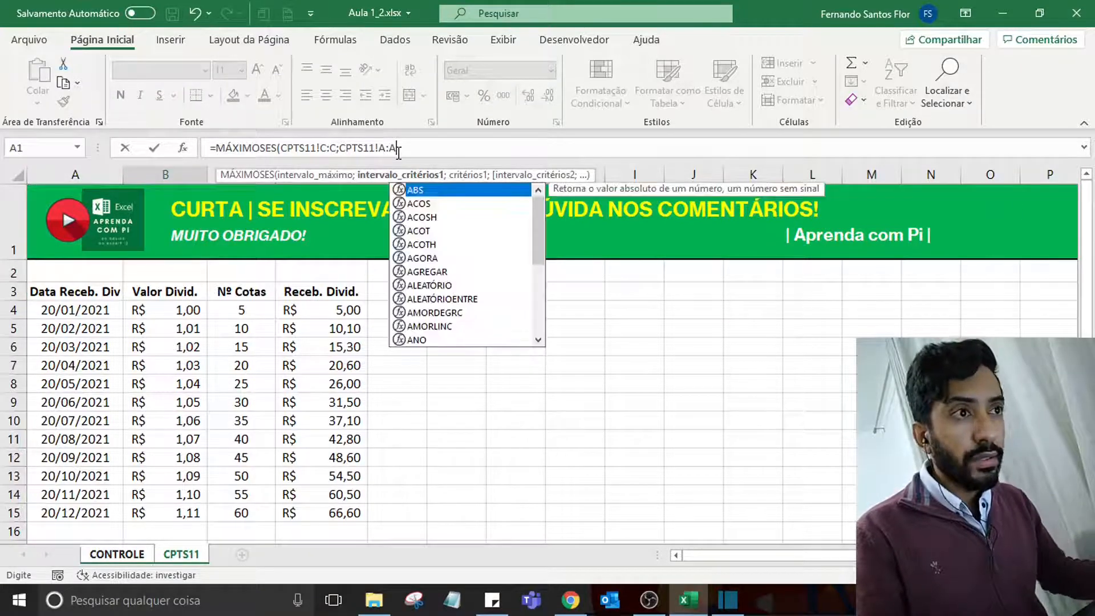
text(;)
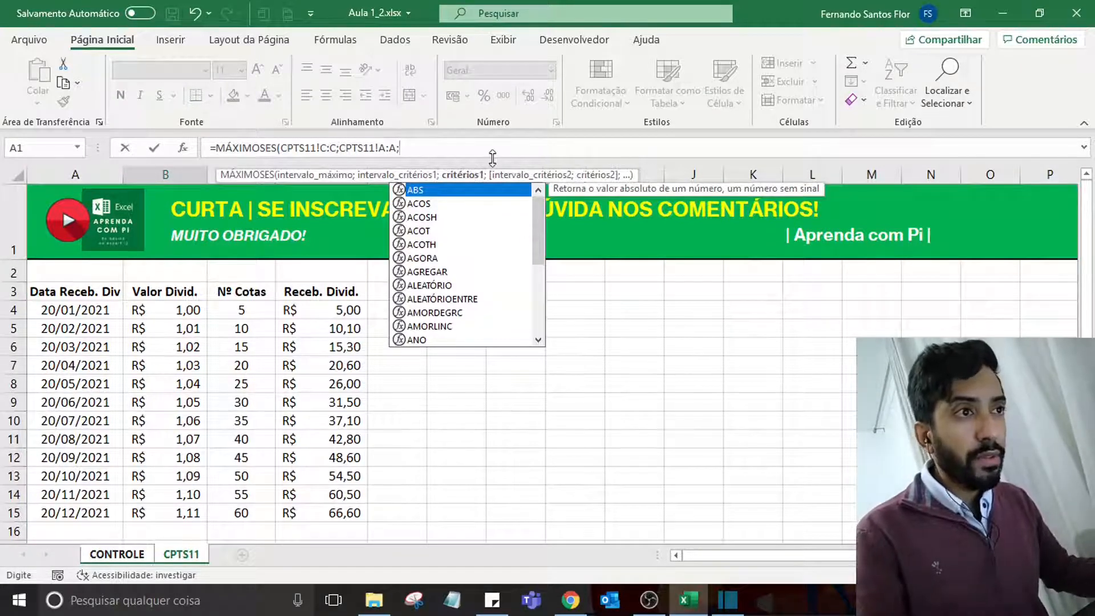
text("<=)
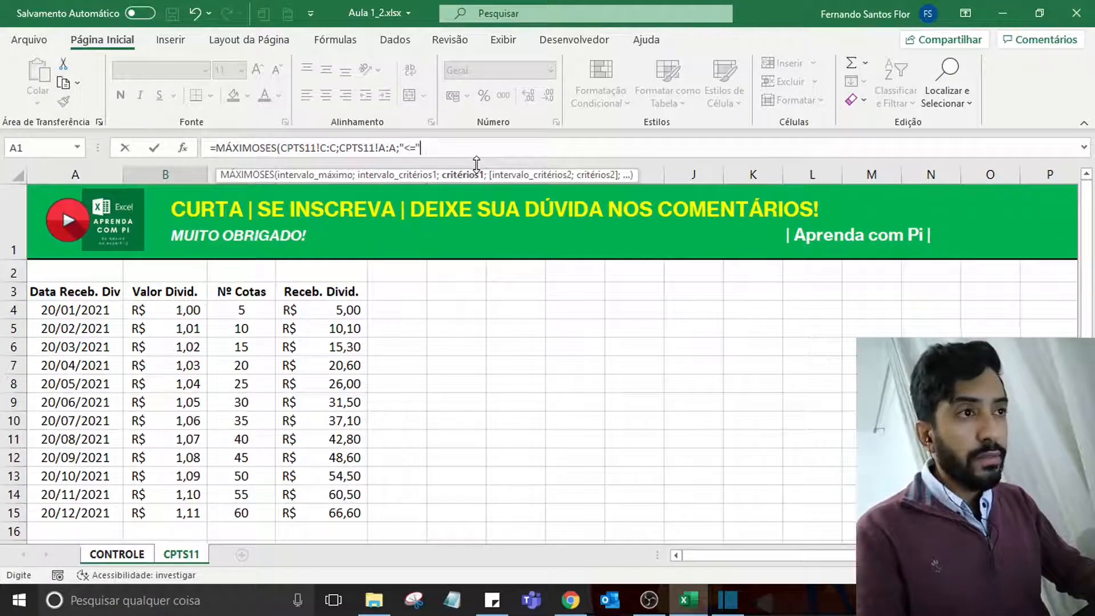
text(" & )
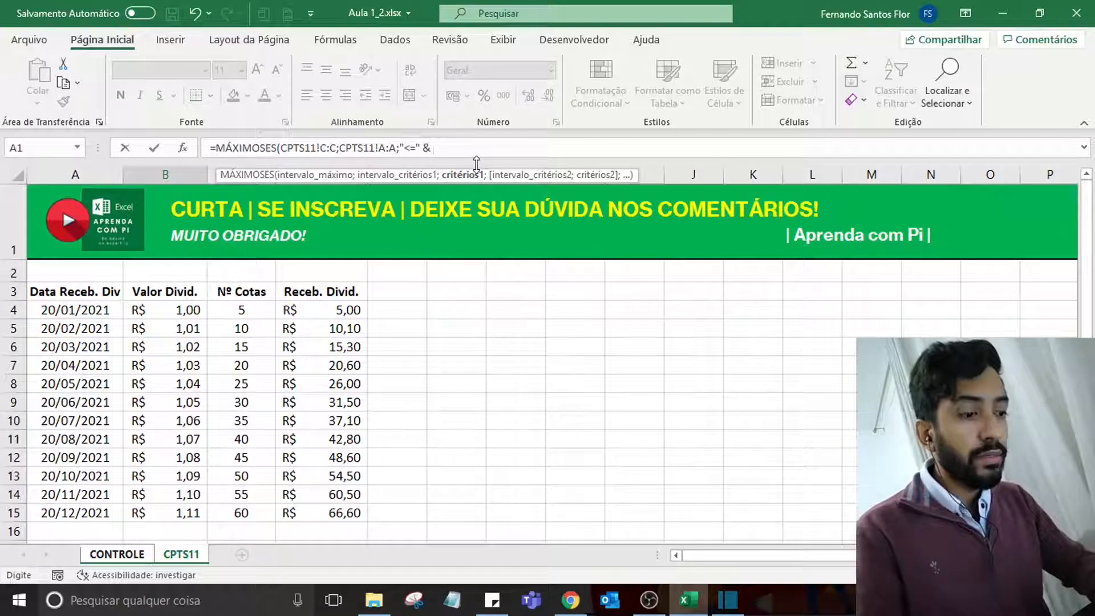
text(hoje()))
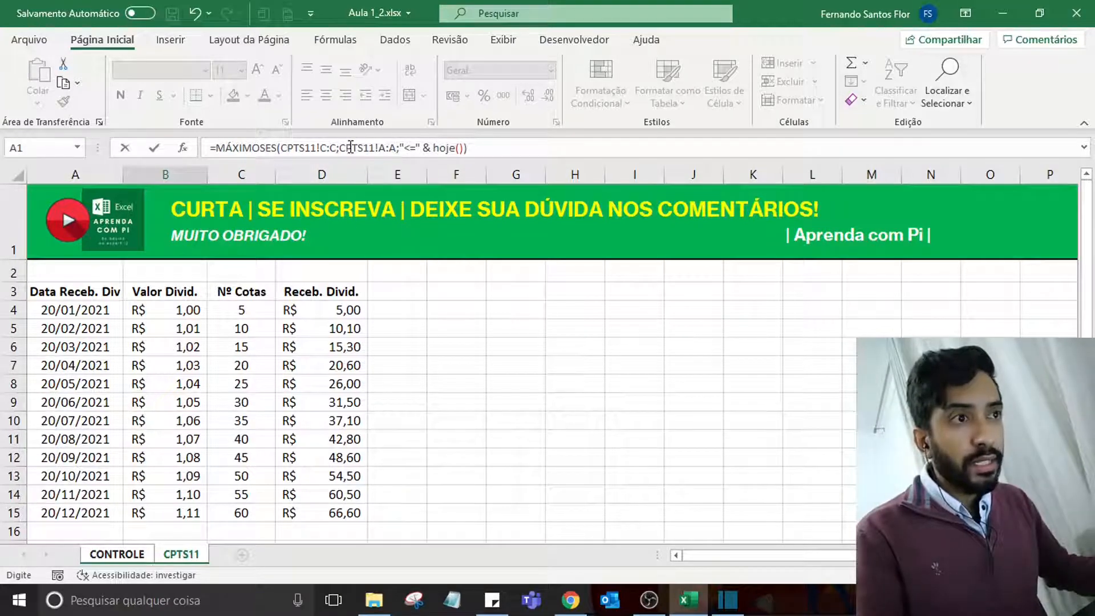
click(367, 148)
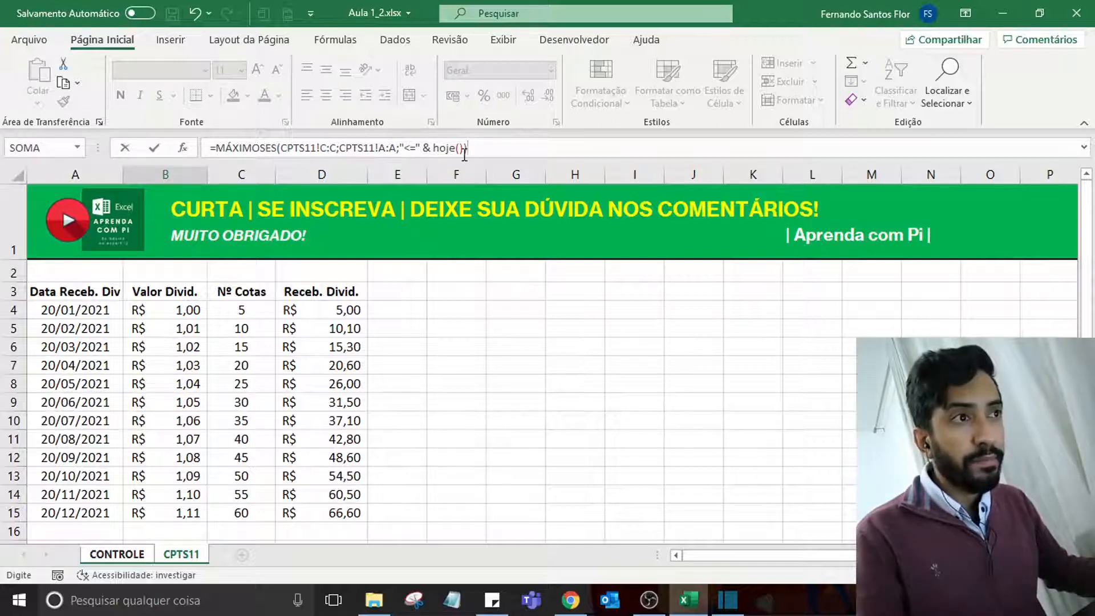
key(Return)
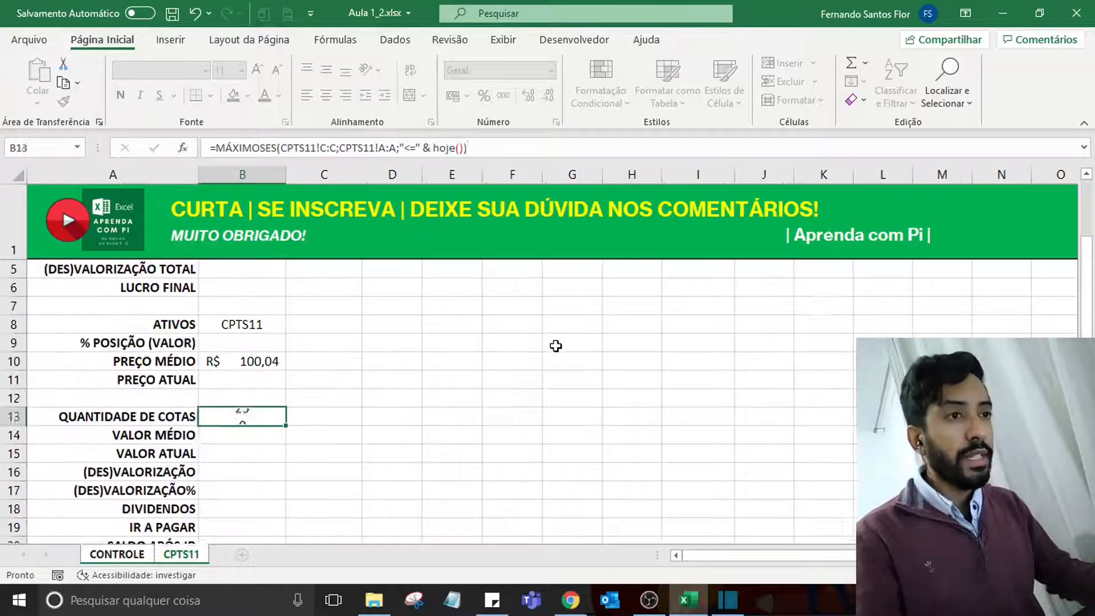
click(223, 415)
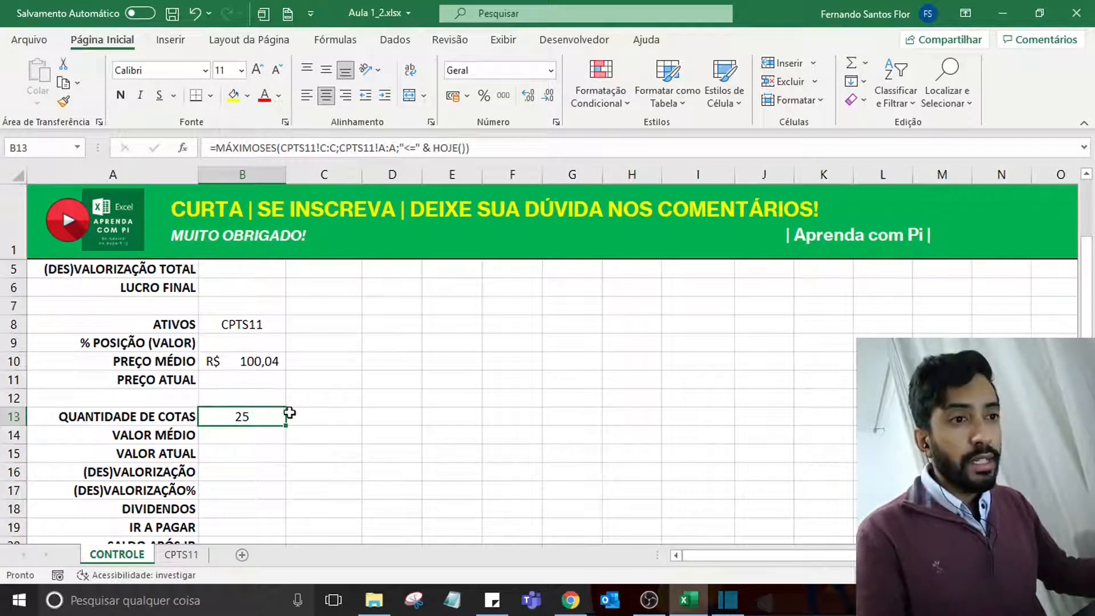
click(256, 436)
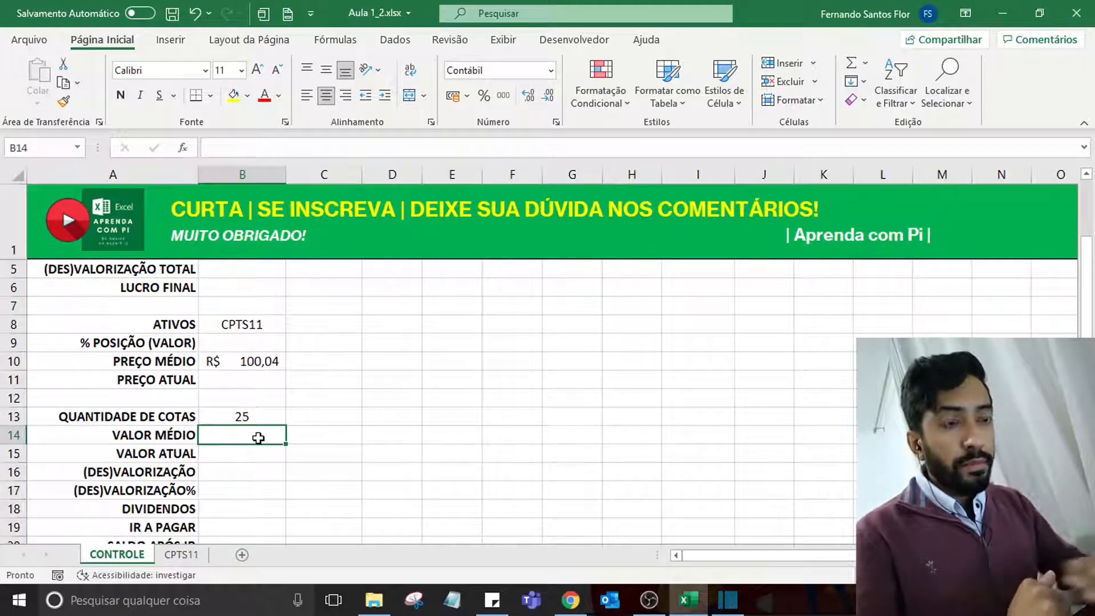
key(Up)
key(Up)
key(Up)
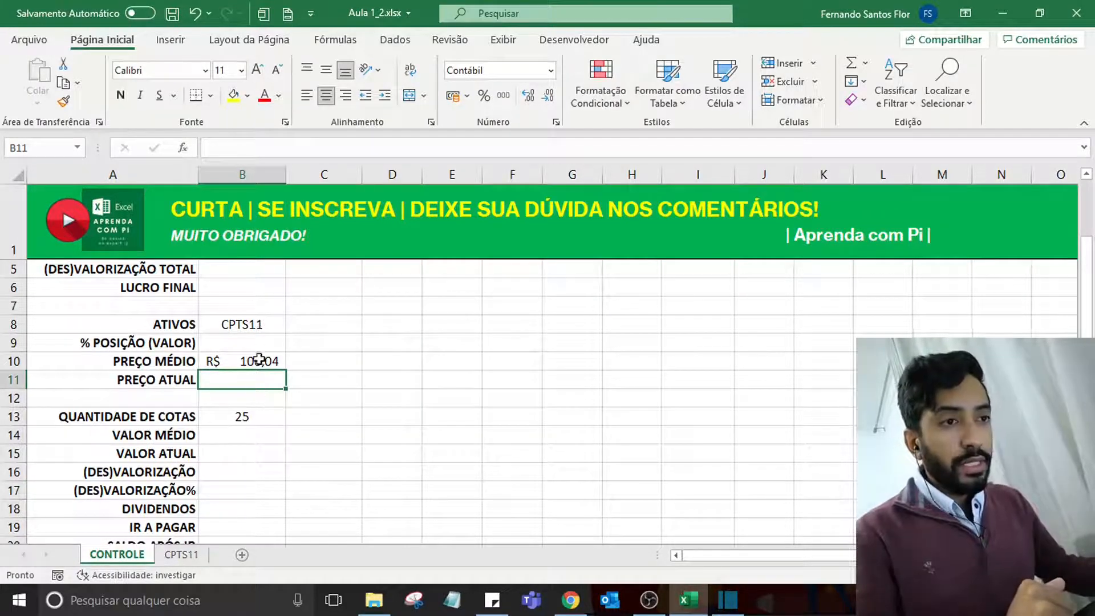
click(257, 330)
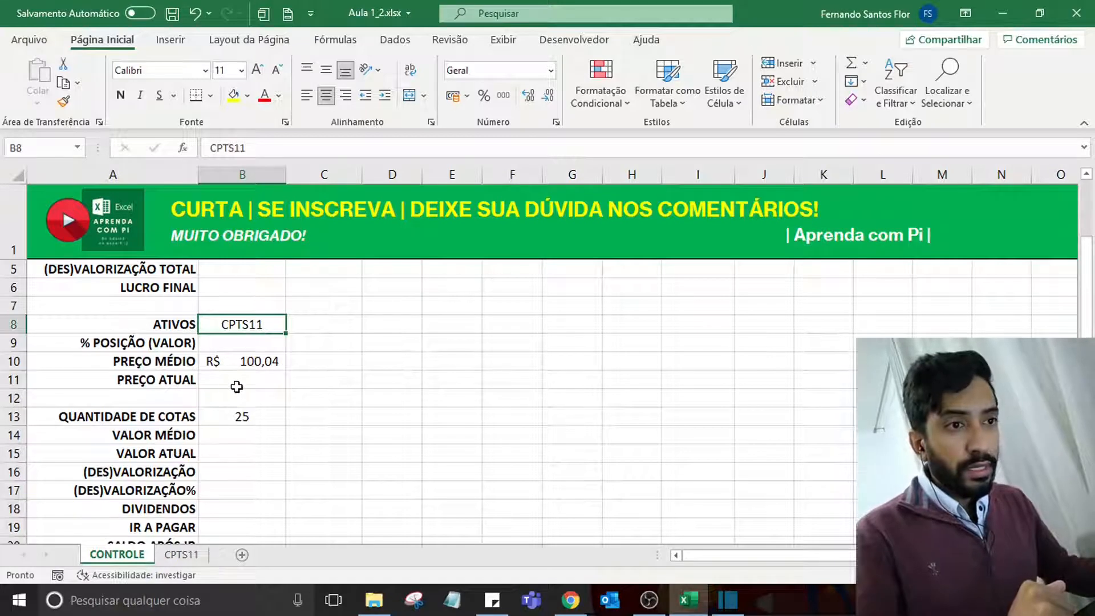
Enter CPTS11 in B7, above the asset name, and convert the cell to the Ações data type.
click(247, 308)
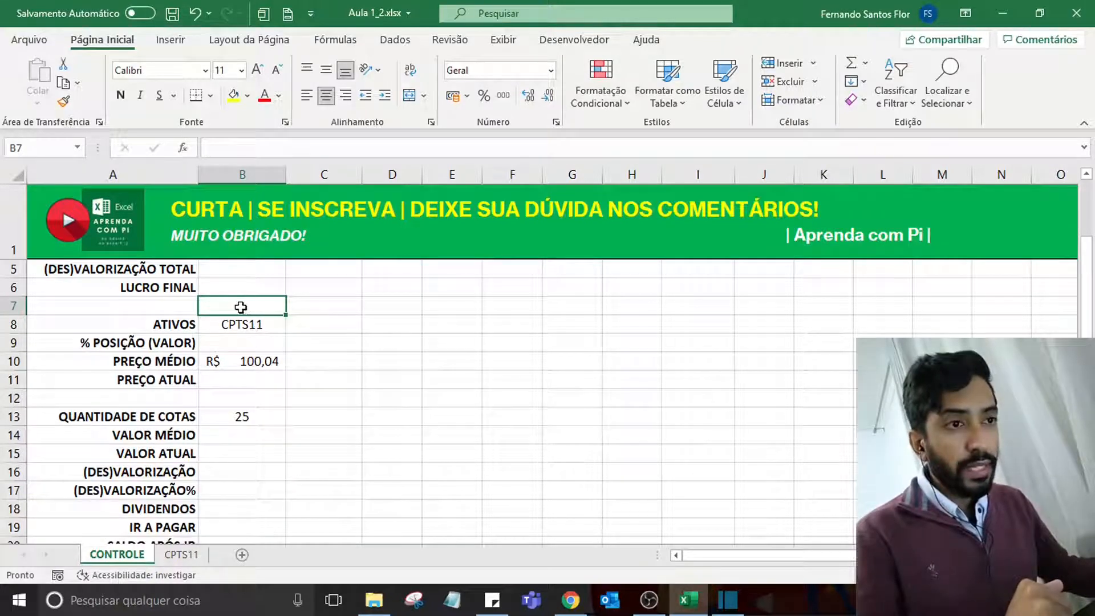
click(399, 41)
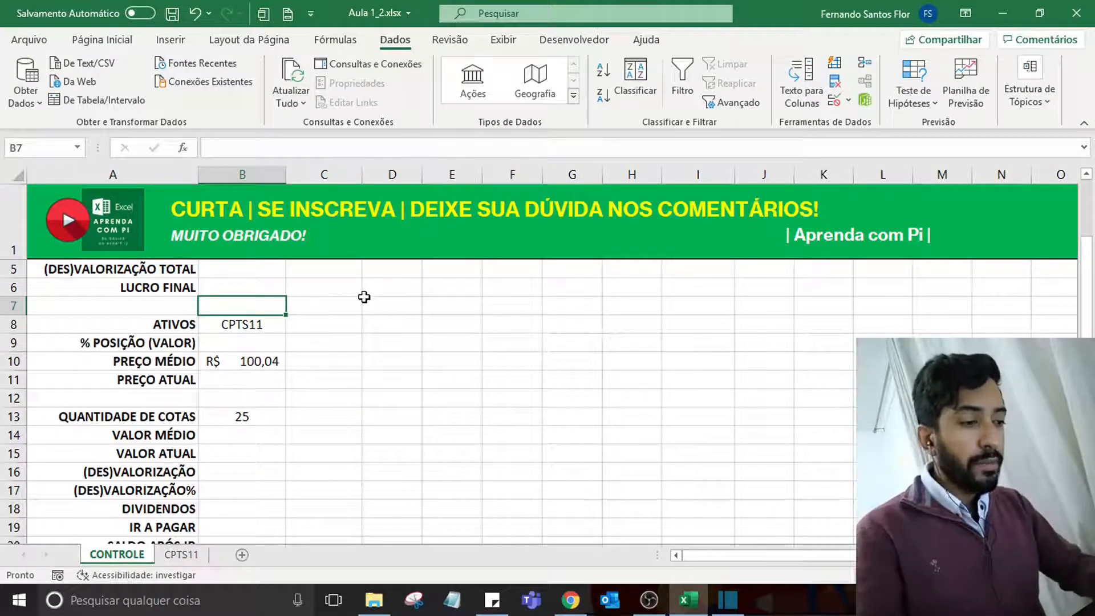
text(CPTS11)
key(Return)
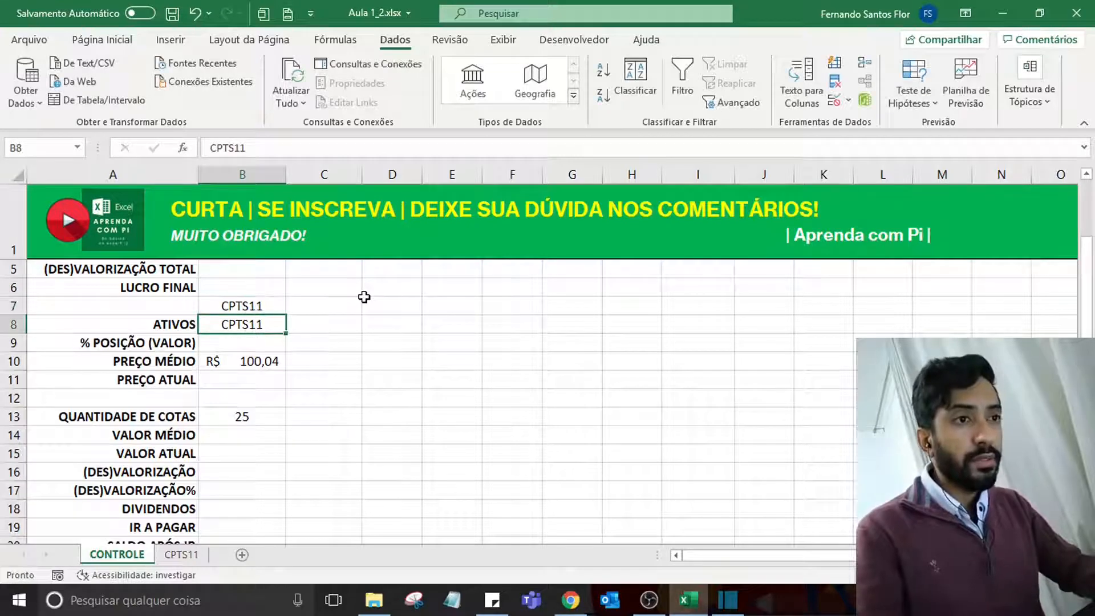
click(261, 307)
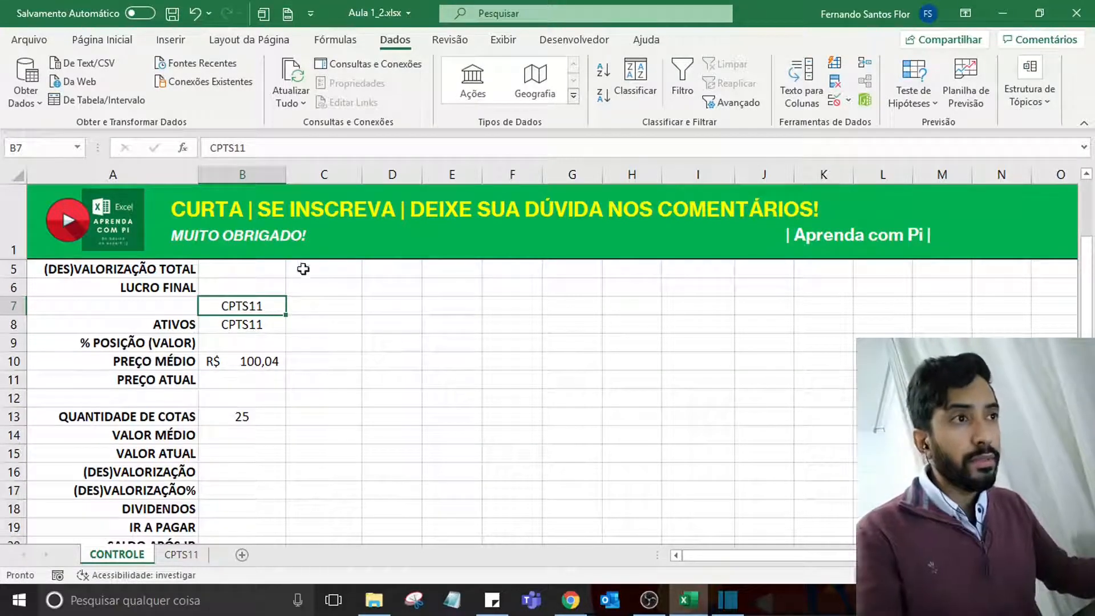
click(469, 94)
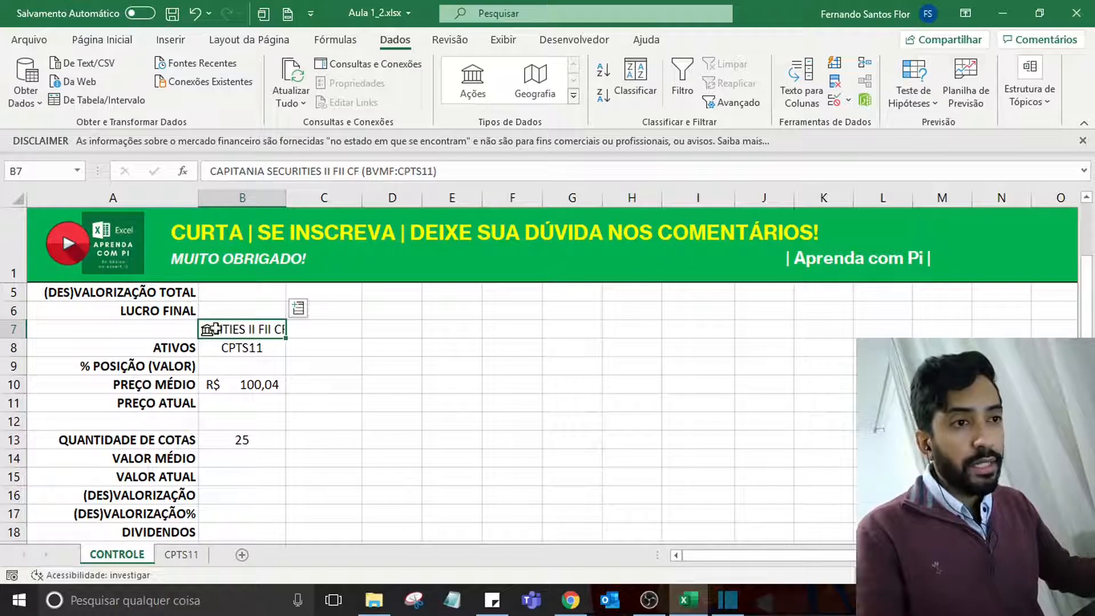
Set the PREÇO ATUAL of CPTS11 in B11 to the stock's price field with =B7.Preço.
click(249, 405)
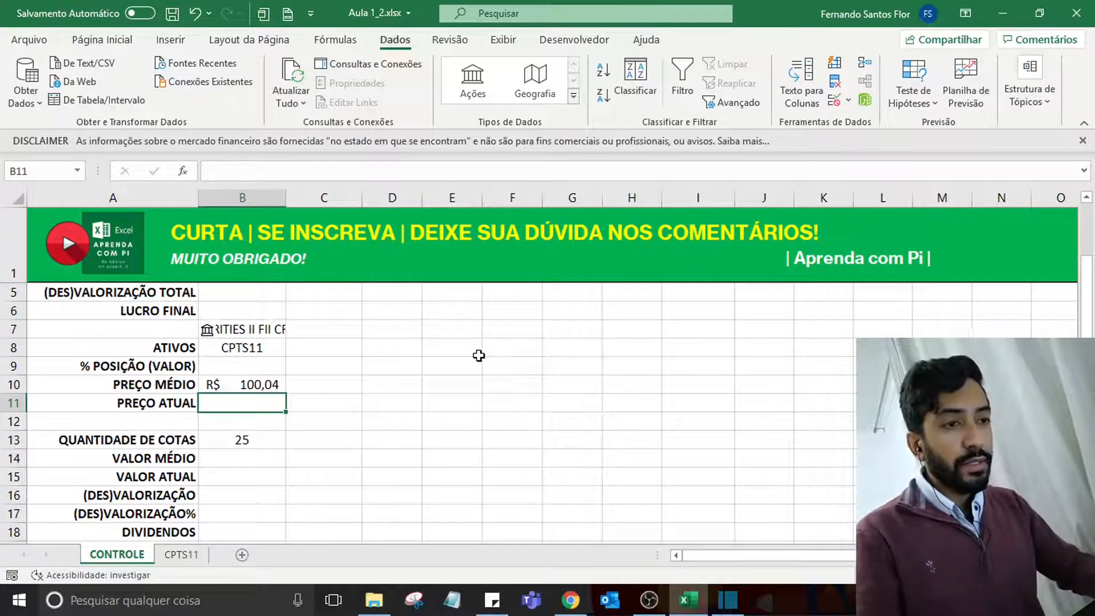
text(=)
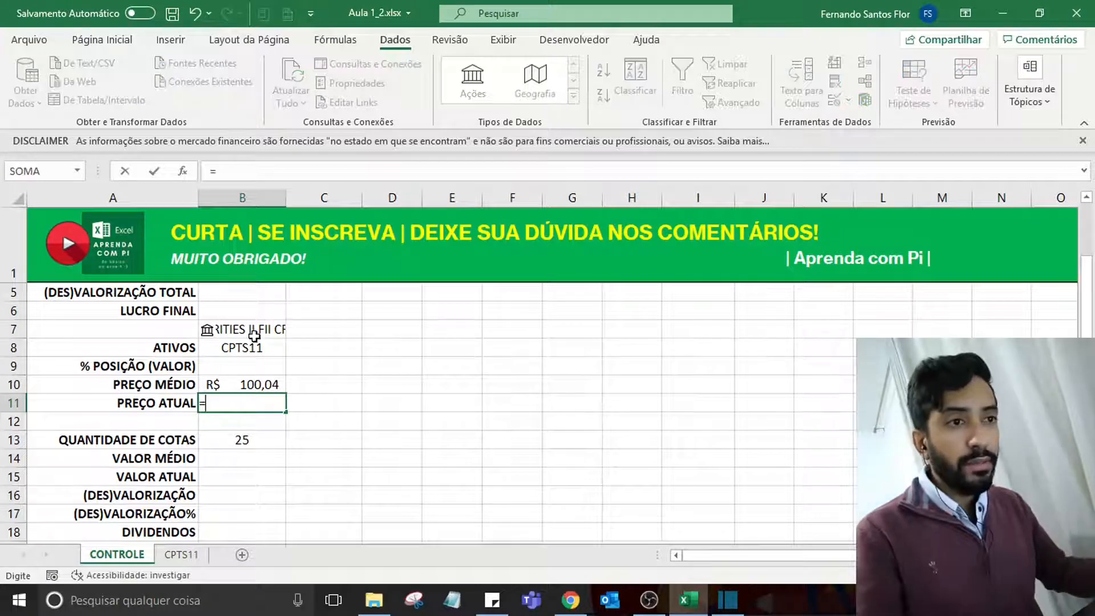
click(283, 337)
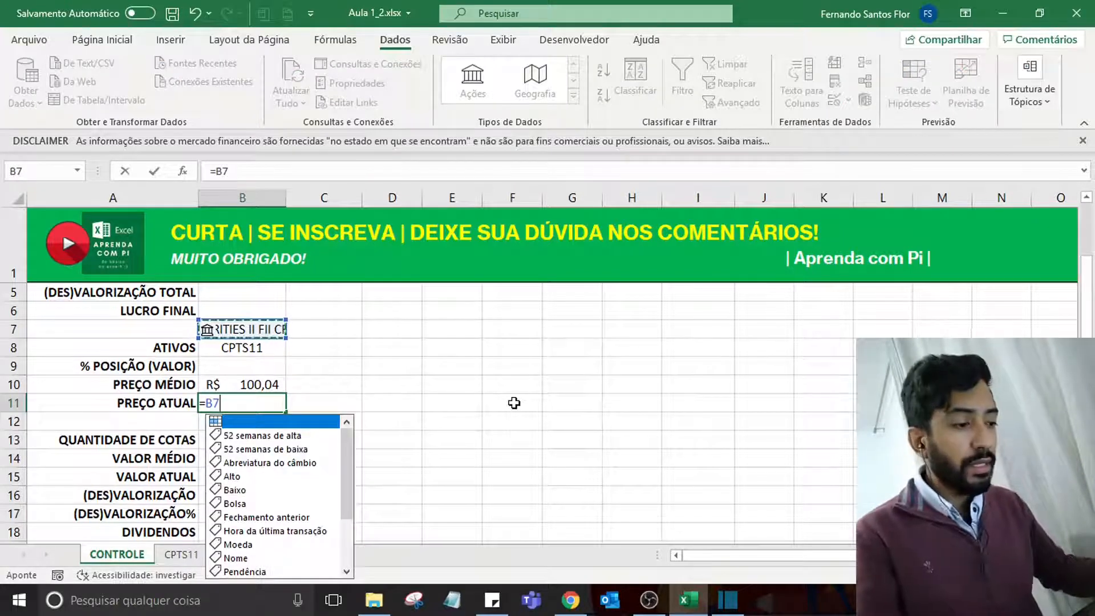
text(.)
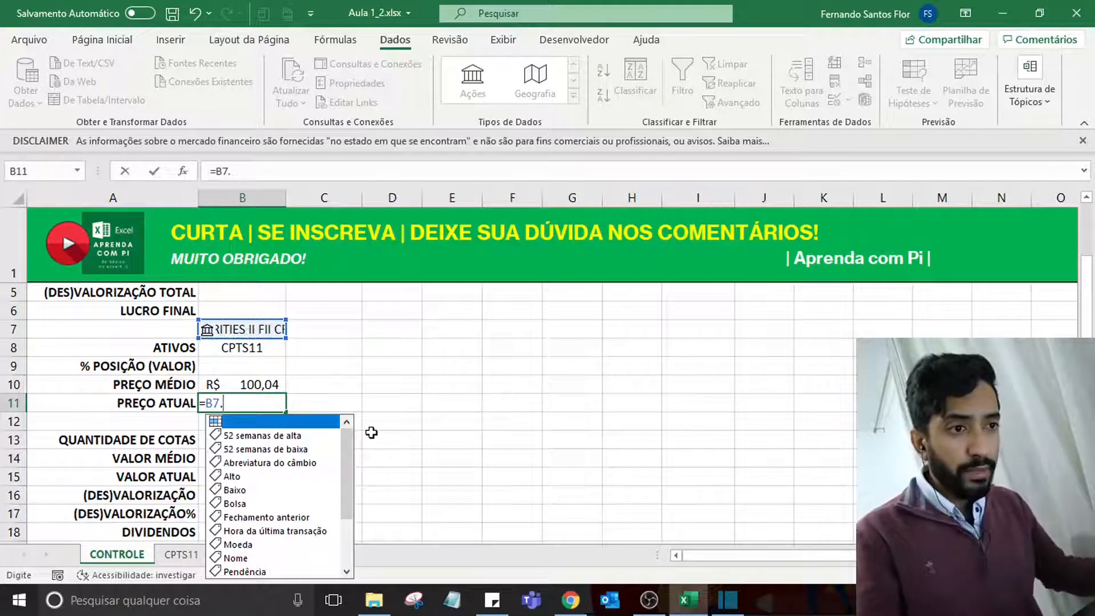
drag(347, 445, 348, 484)
click(236, 504)
double_click(234, 504)
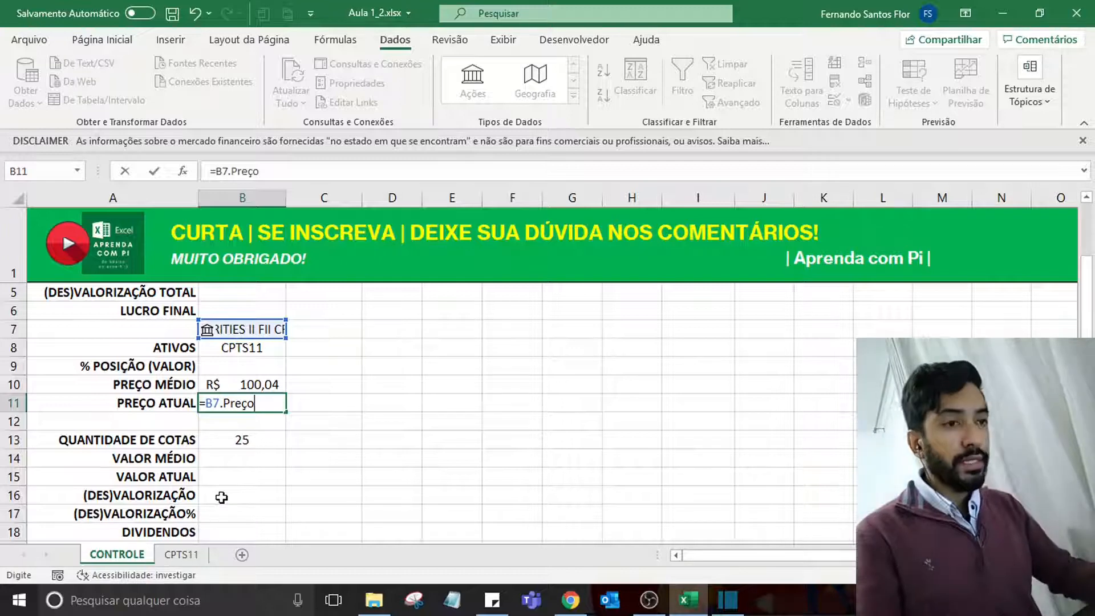
key(Return)
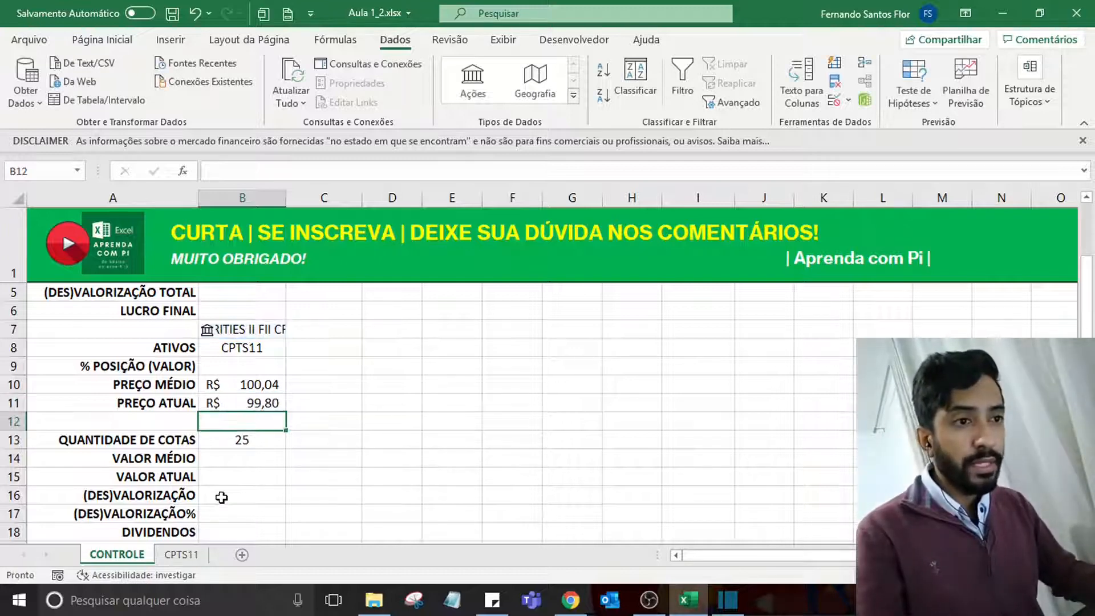
key(Up)
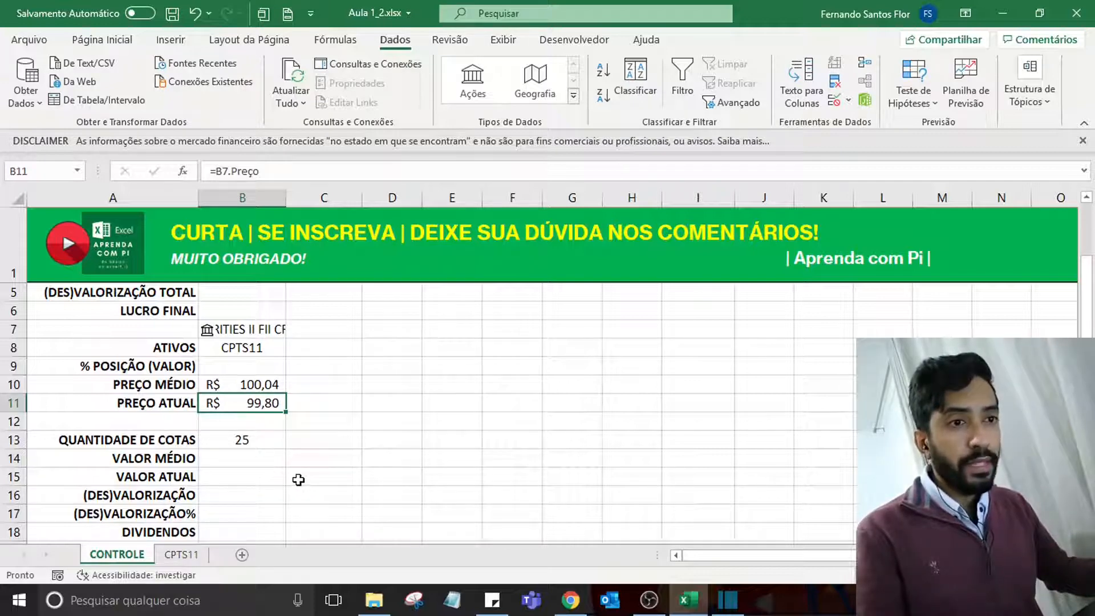
Calculate CPTS11's VALOR MÉDIO in B14 by multiplying the average price by the share count with =B10*B13.
click(244, 459)
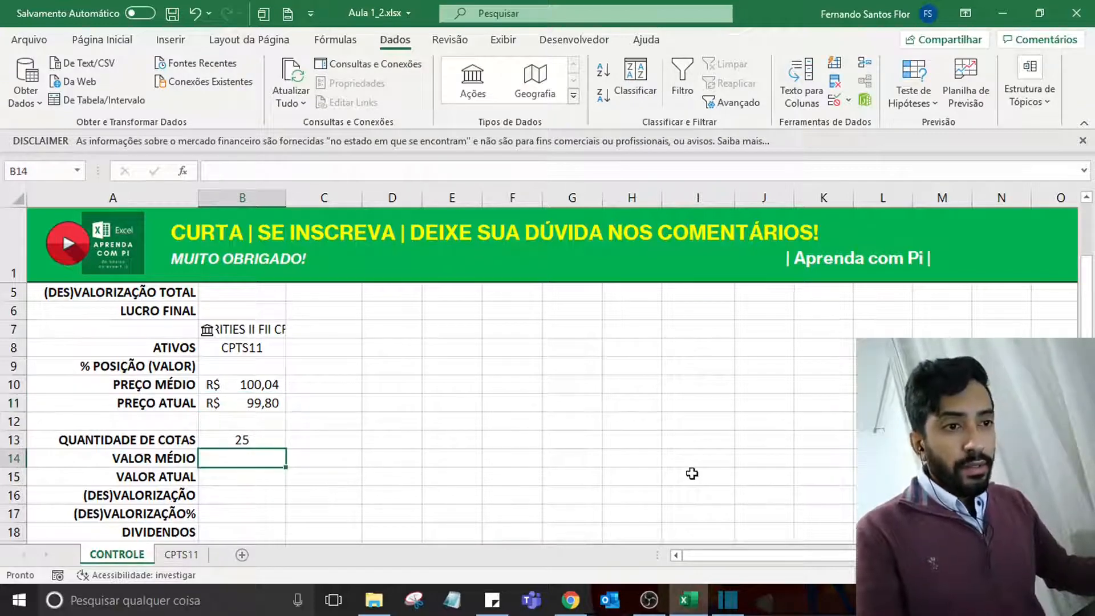
text(=)
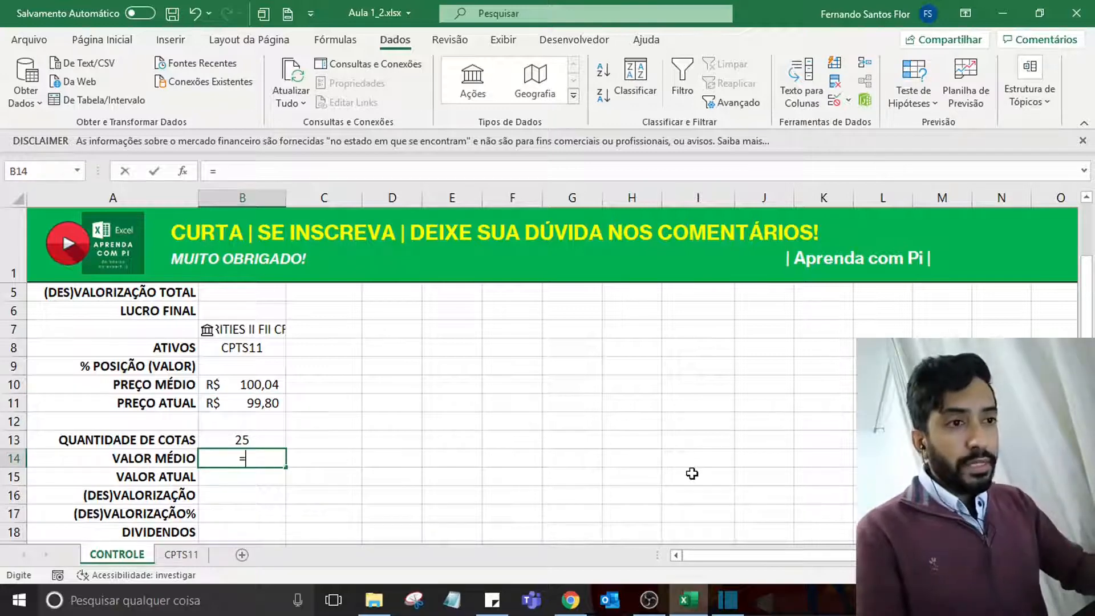
click(227, 385)
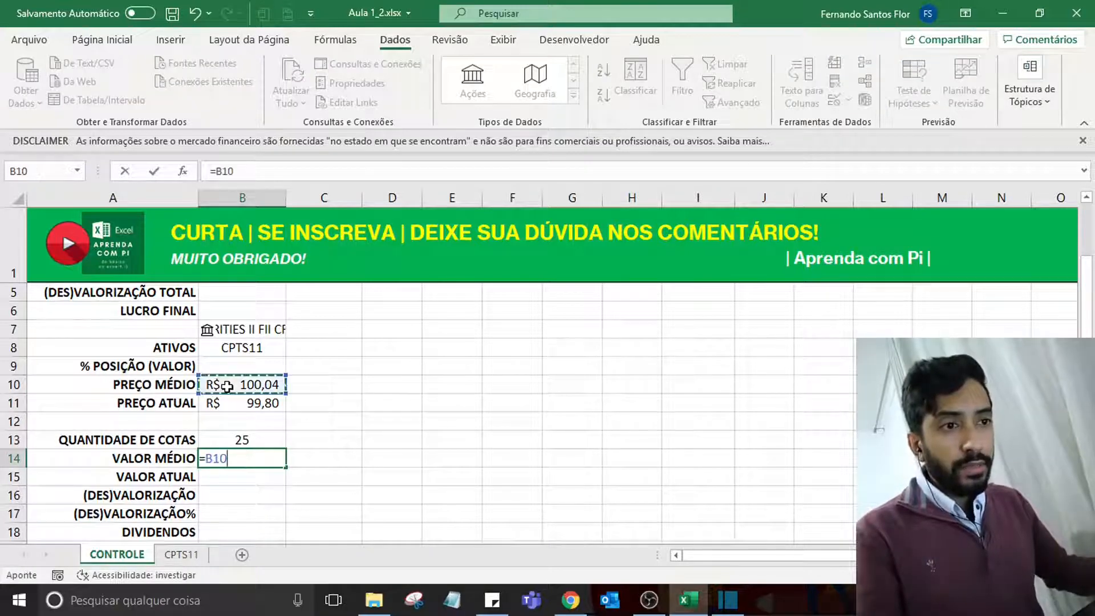
text(*)
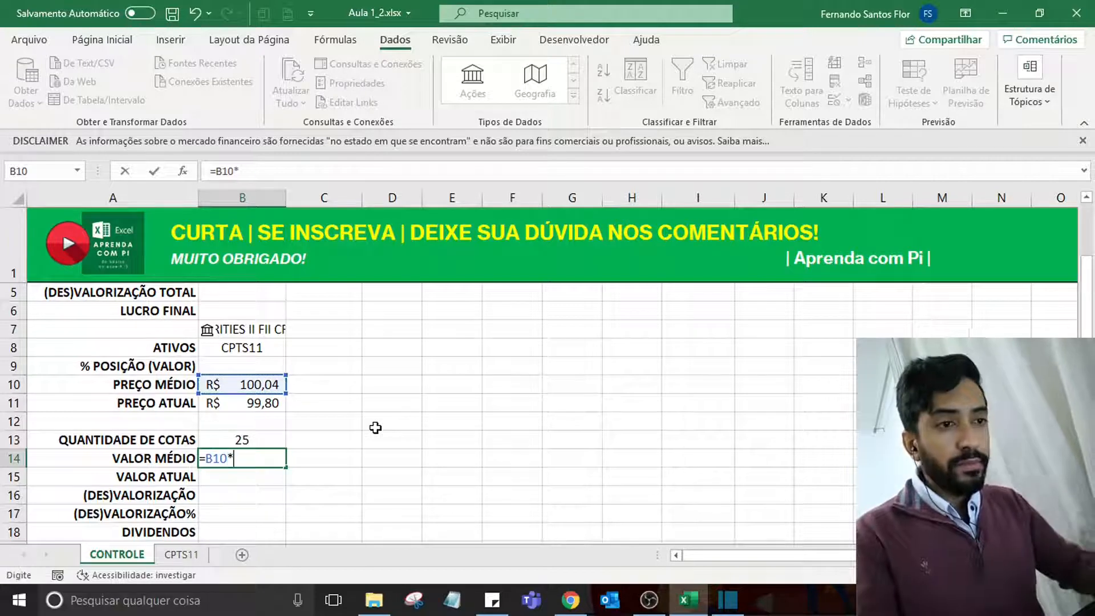
click(267, 439)
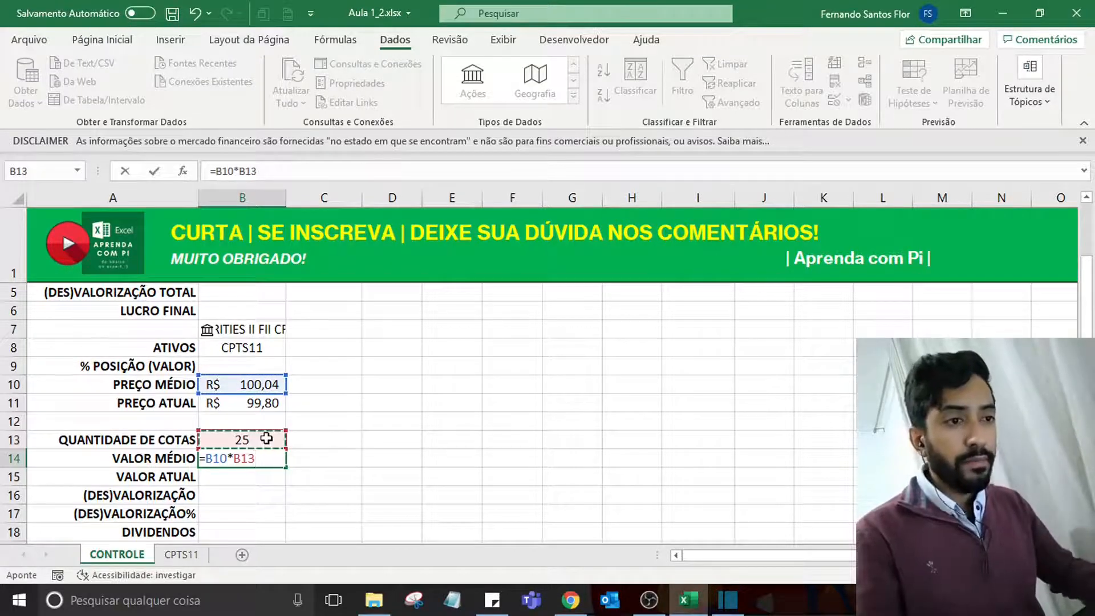
key(Return)
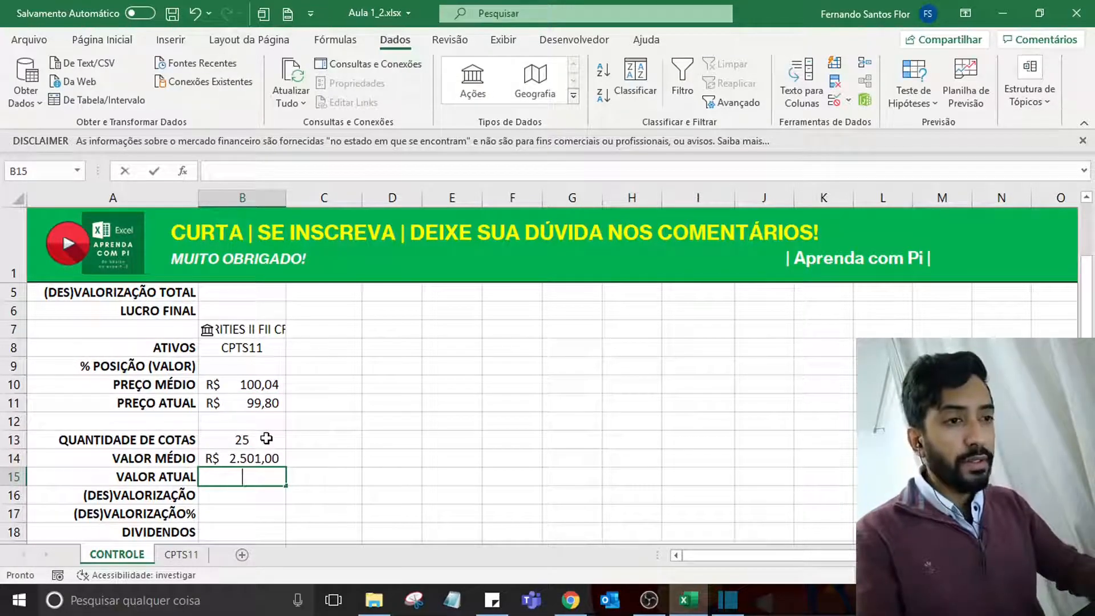
Calculate VALOR ATUAL in B15 by multiplying the current price by the share count with =B11*B13.
text(=)
click(267, 402)
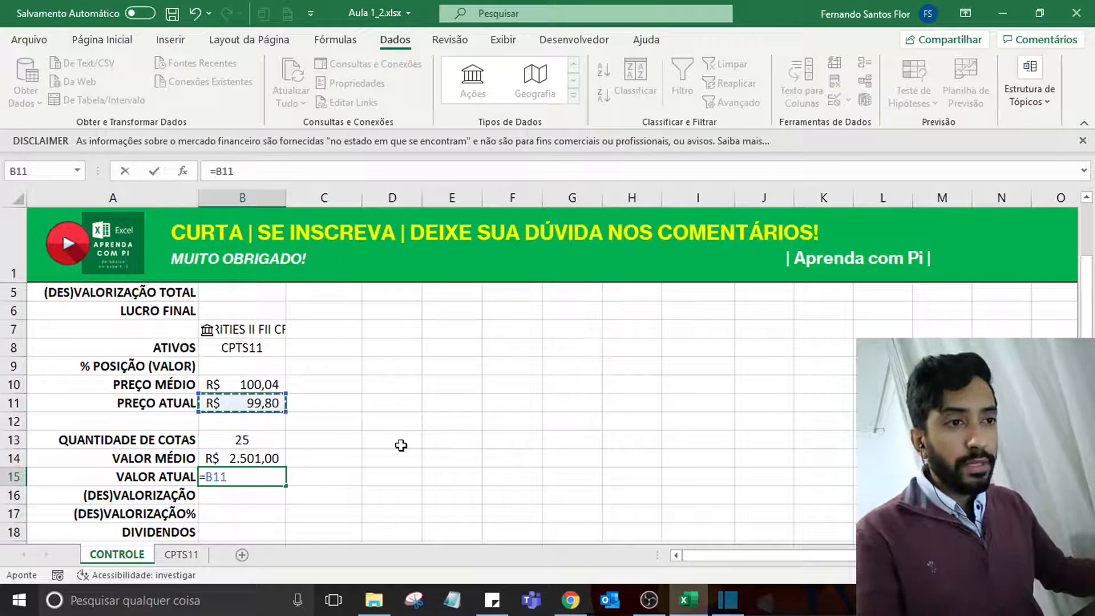
text(*)
click(262, 446)
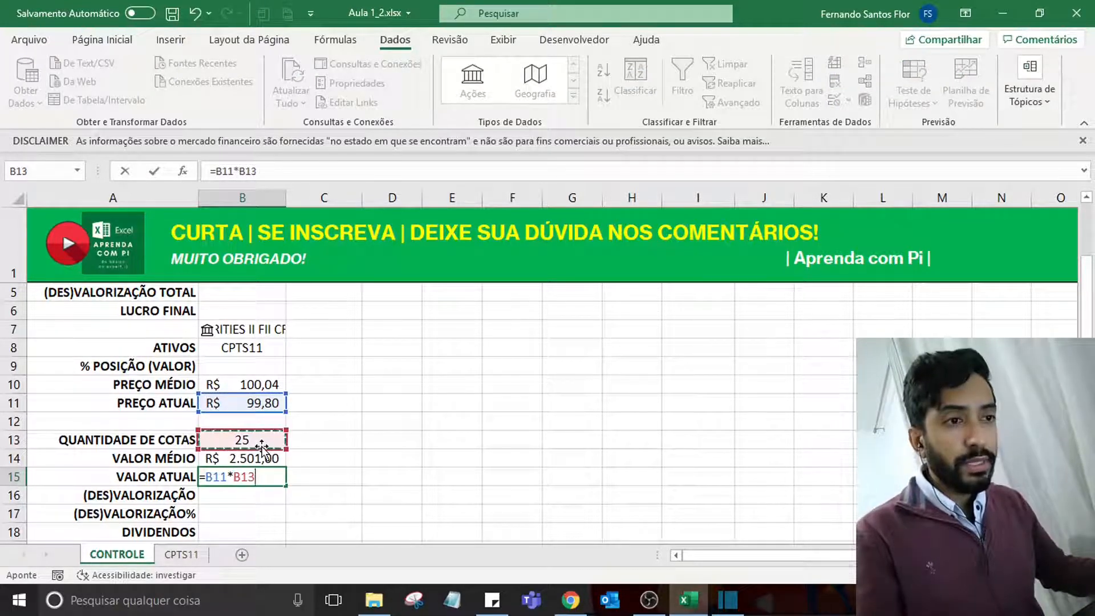
key(Return)
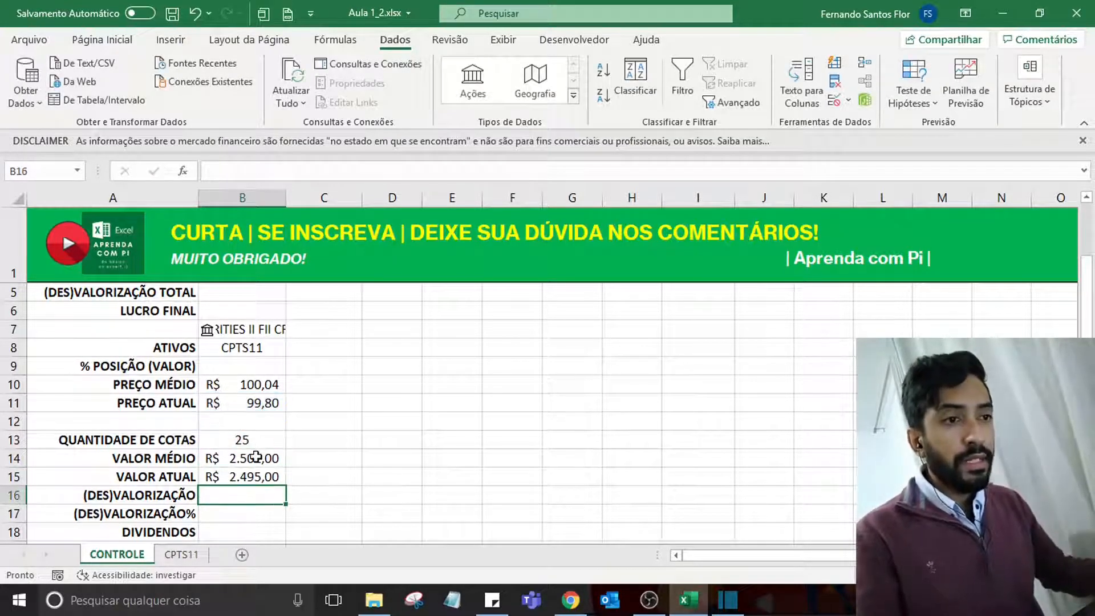
click(256, 456)
click(265, 476)
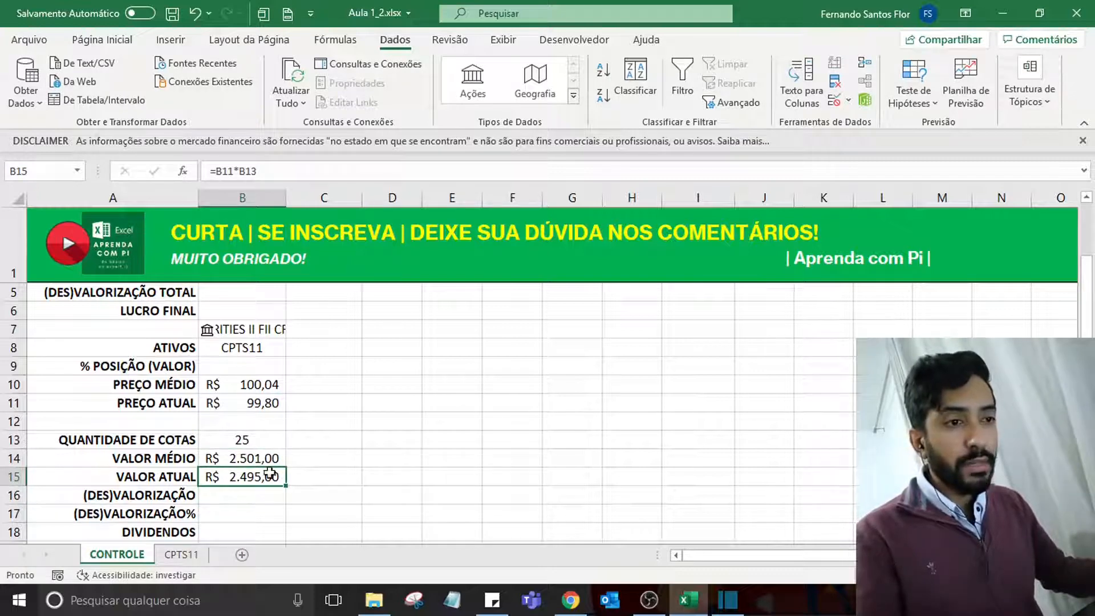
click(267, 460)
click(268, 477)
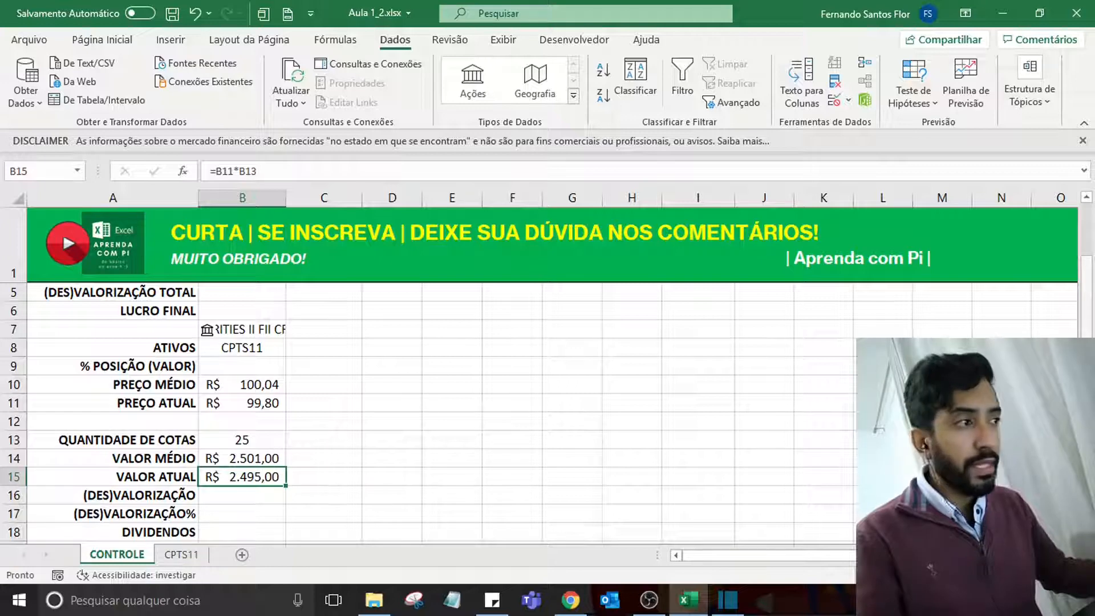
Calculate (DES)VALORIZAÇÃO in B16 as the current value minus the average value with =B15-B14.
scroll(1087, 293, up, 3)
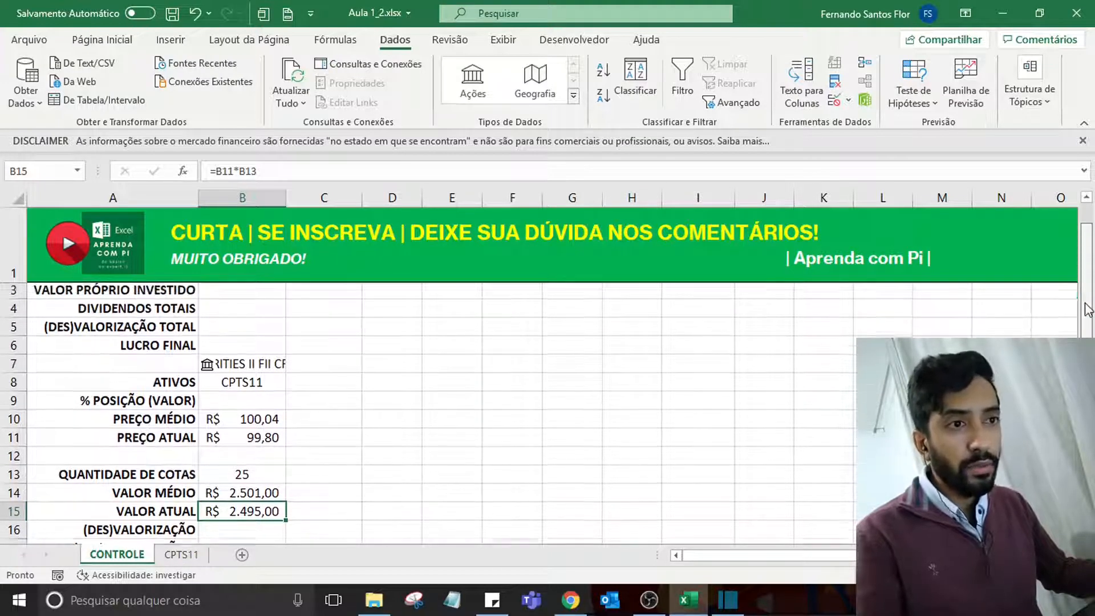
scroll(1088, 294, down, 2)
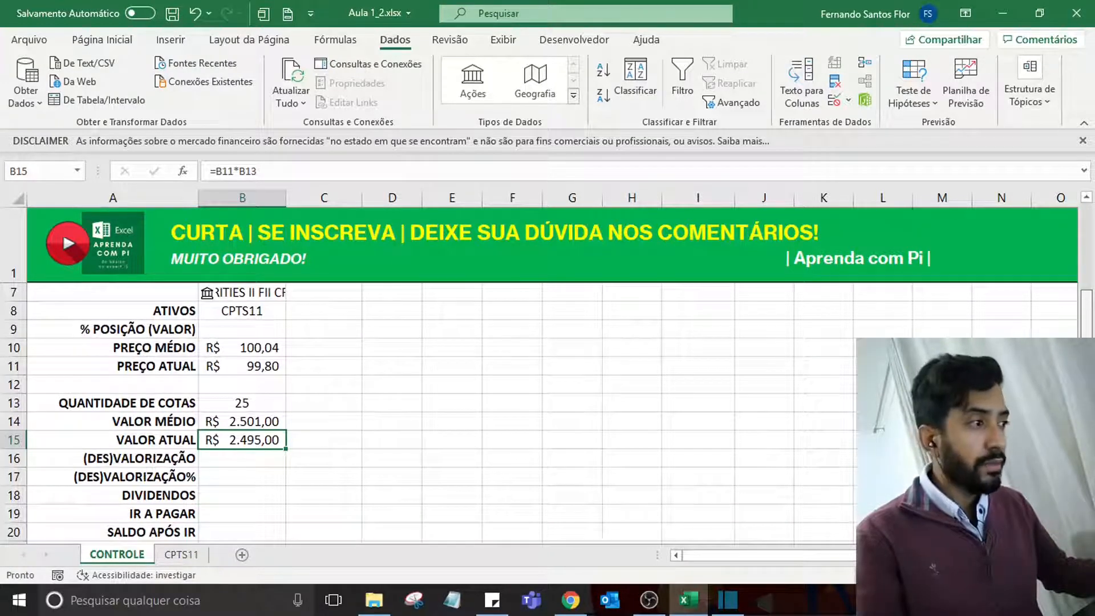
scroll(361, 373, down, 1)
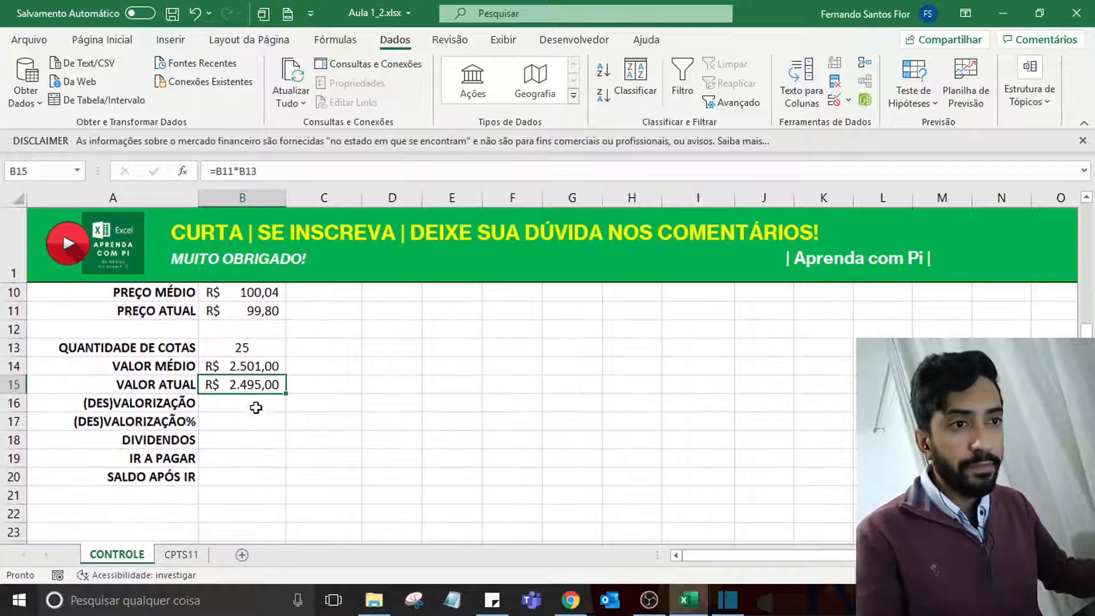
click(280, 406)
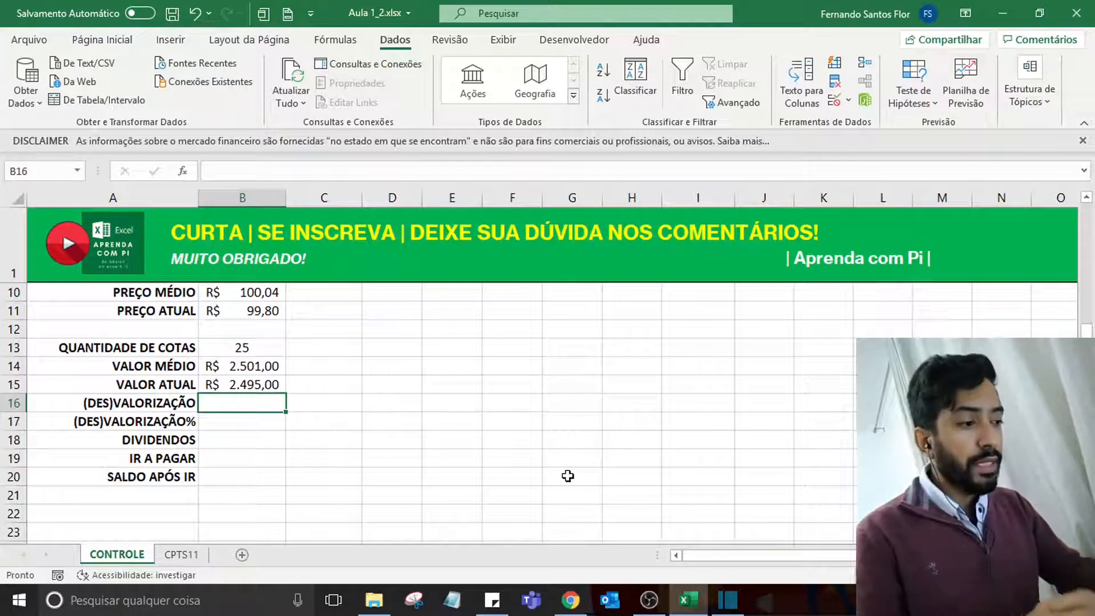
text(=)
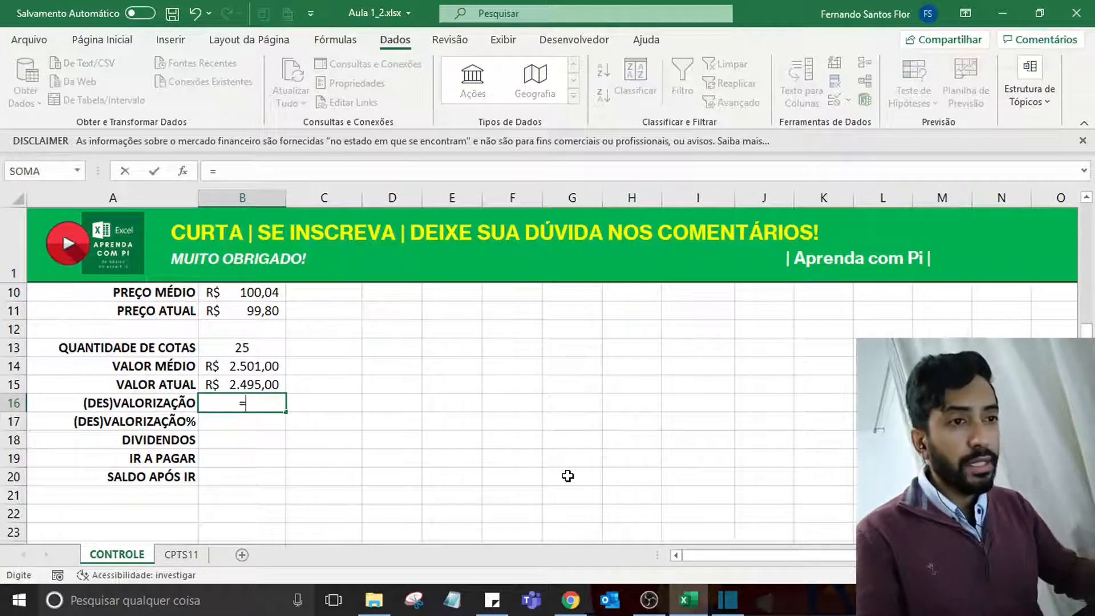
key(Up)
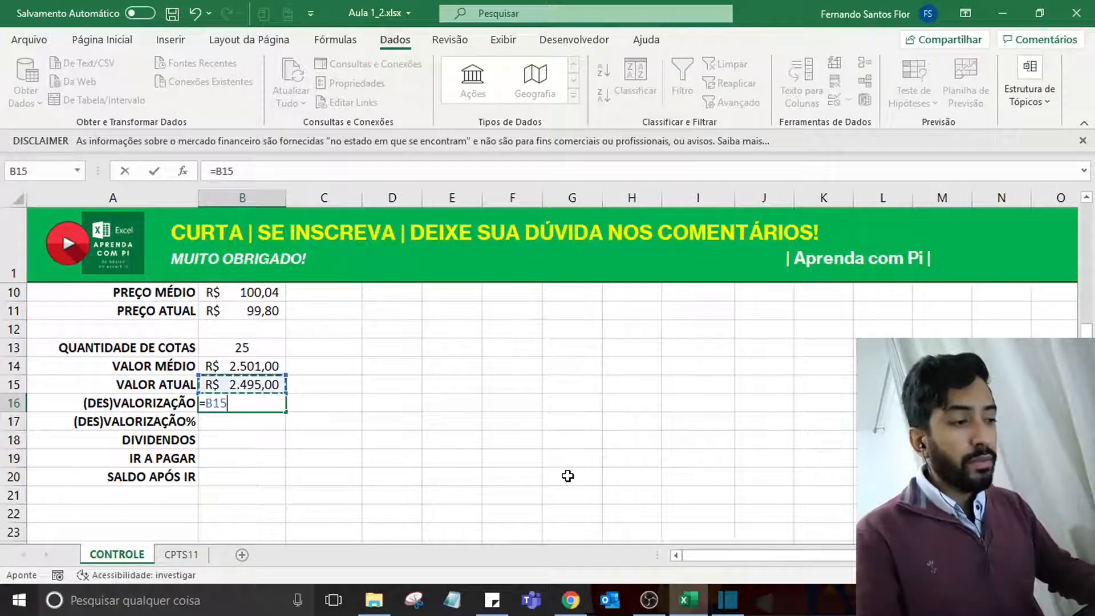
text(-)
key(Up)
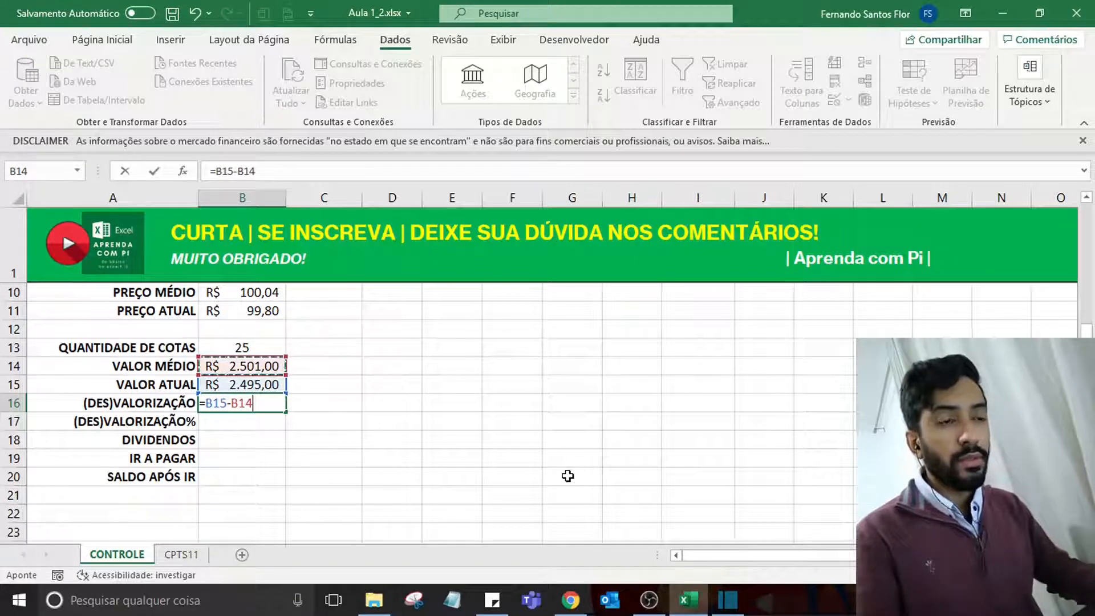
key(Return)
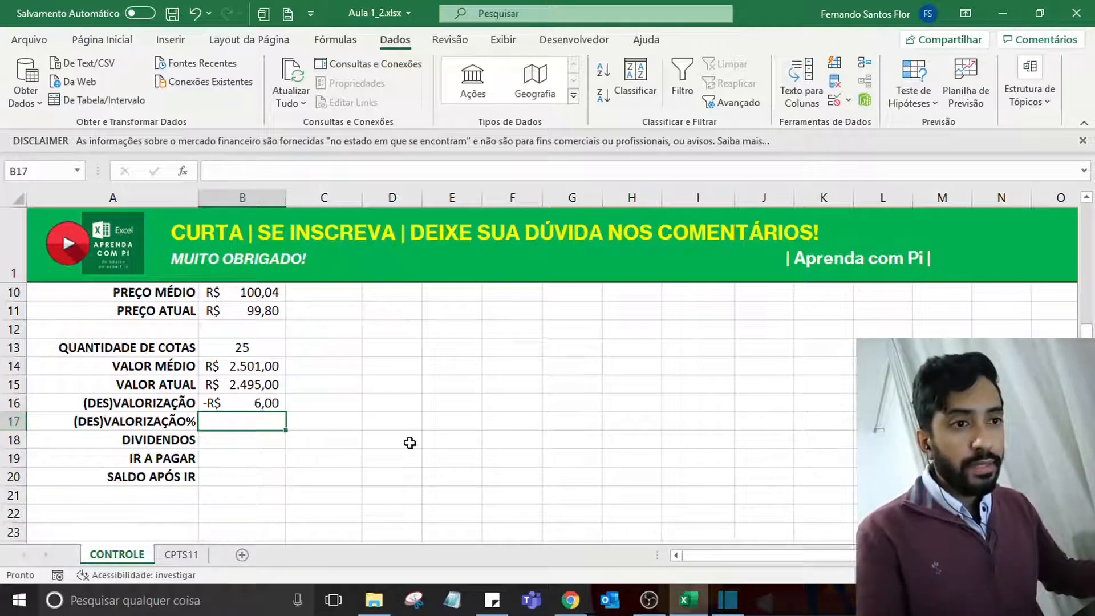
Calculate (DES)VALORIZAÇÃO% in B17 by dividing the value change by the average value with =B16/B14.
text(=)
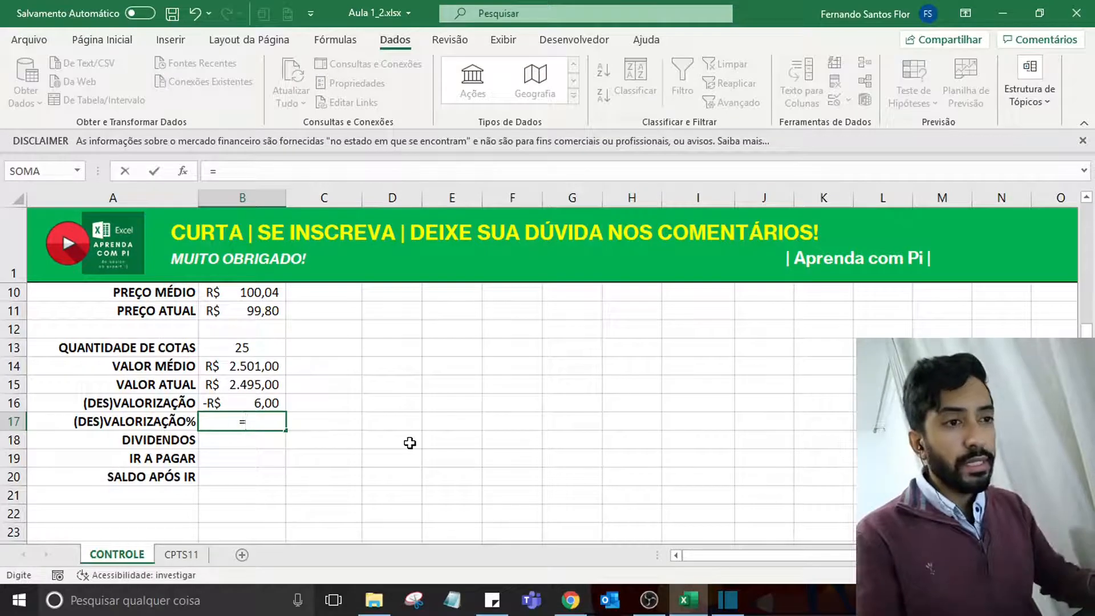
key(Up)
text(/)
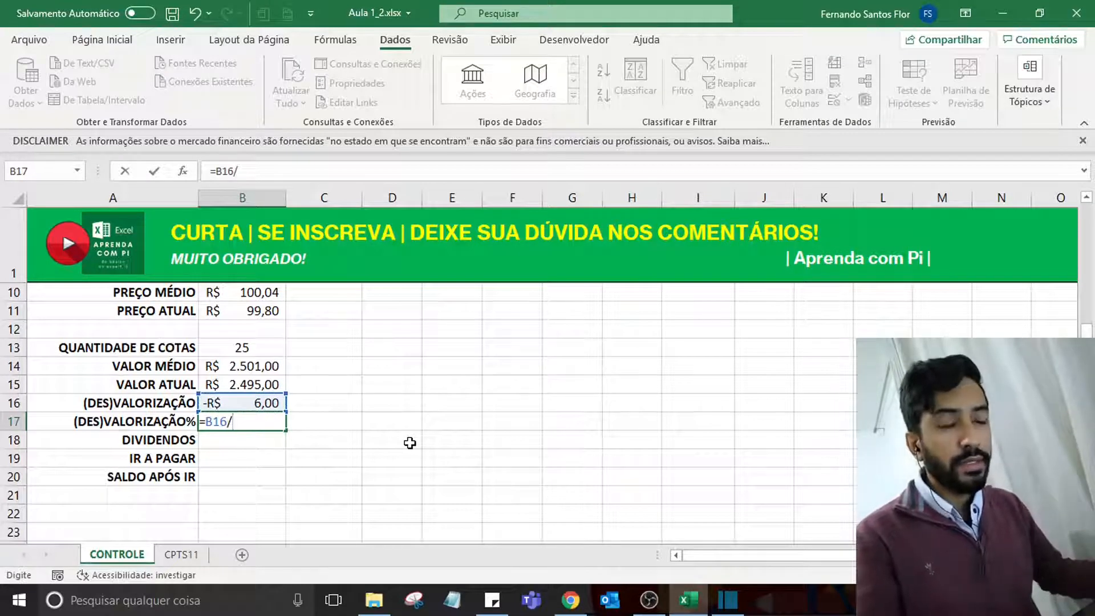
click(258, 365)
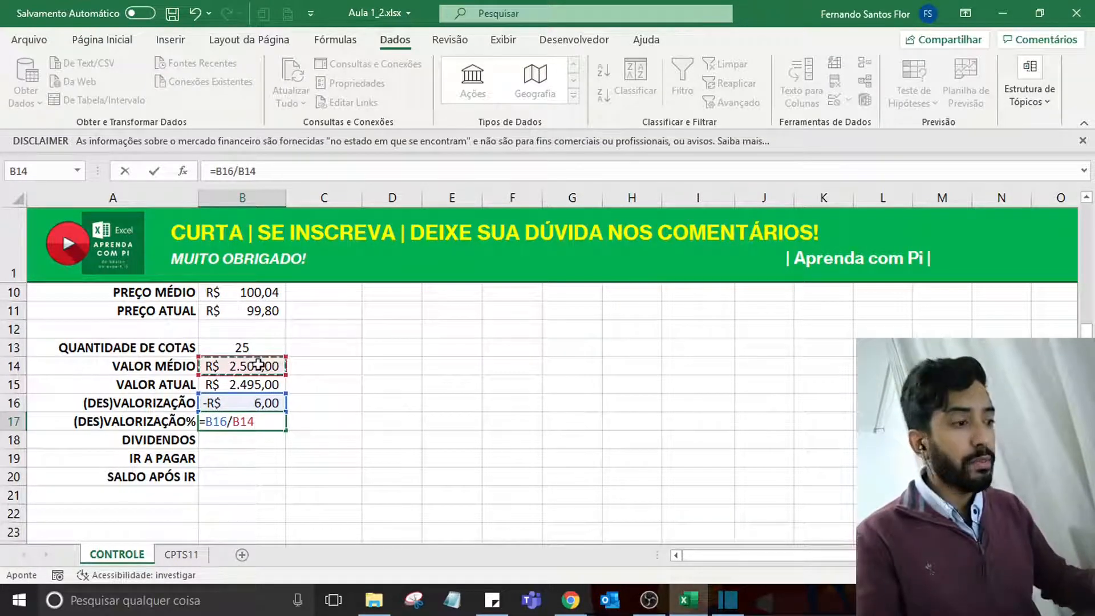
key(Return)
Format the (DES)VALORIZAÇÃO% cell B17 as a percentage with two decimal places.
key(Up)
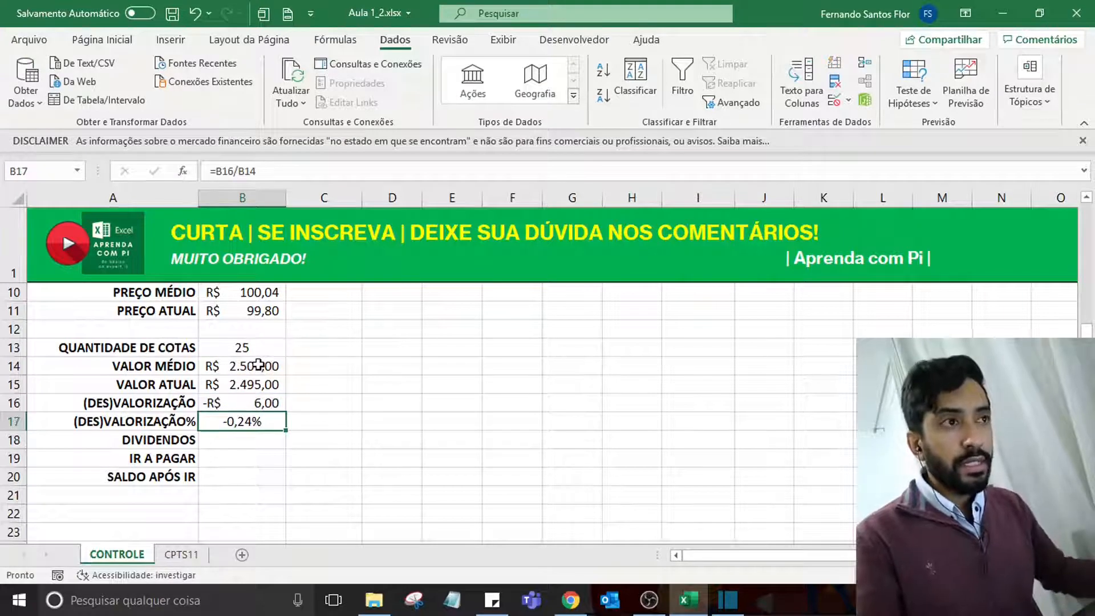
click(102, 39)
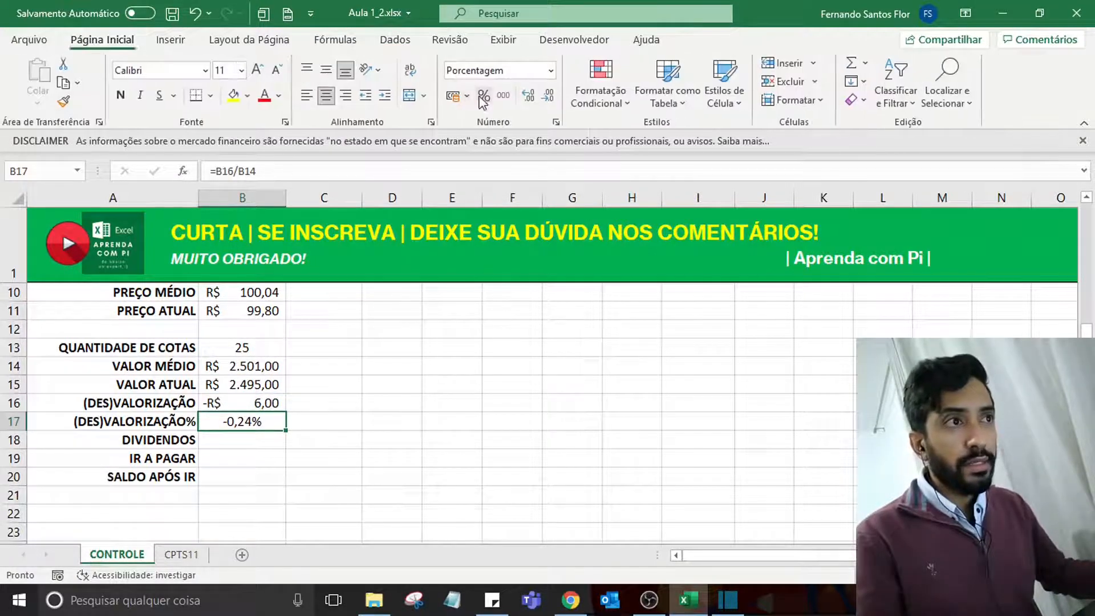
click(482, 97)
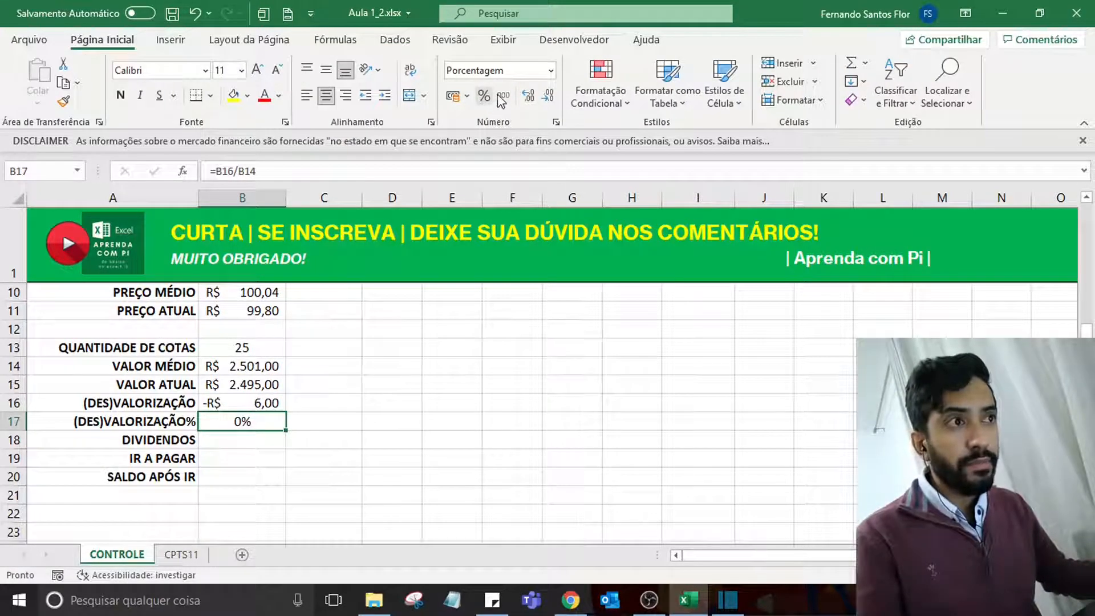
click(528, 94)
click(528, 95)
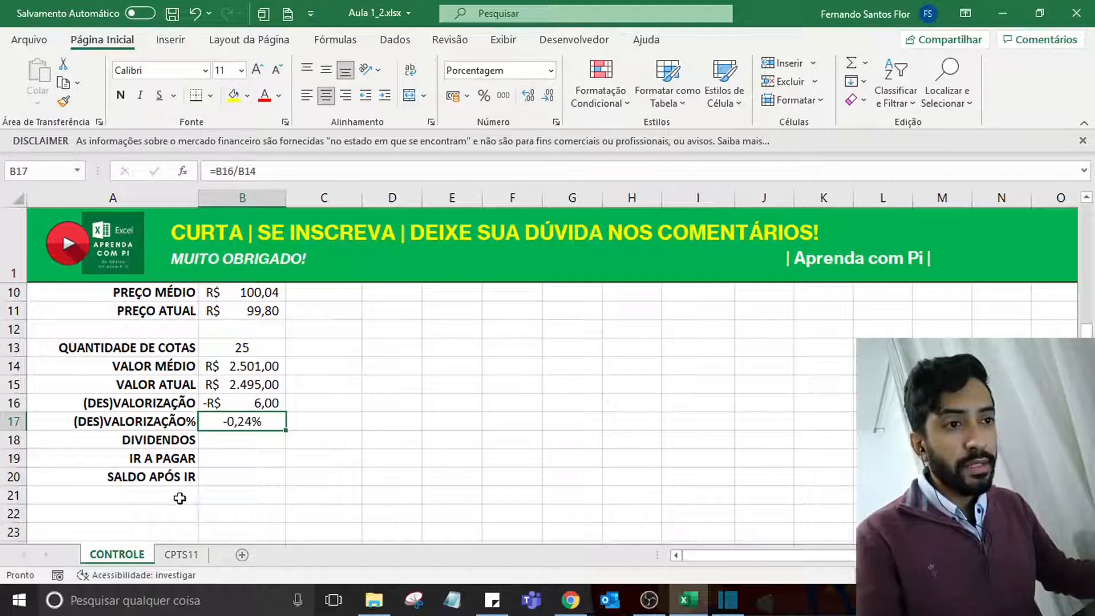
Examine the Receb. Divid. values in column D of the CPTS11 sheet and return to the DIVIDENDOS cell B18 in CONTROLE.
click(239, 439)
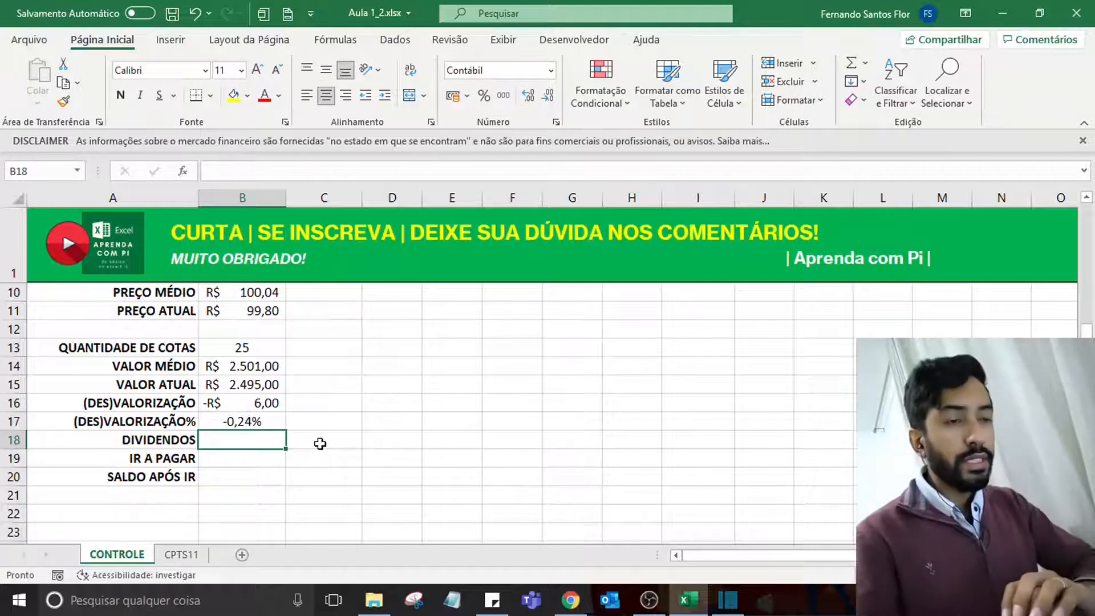
scroll(320, 444, up, 3)
scroll(205, 513, down, 4)
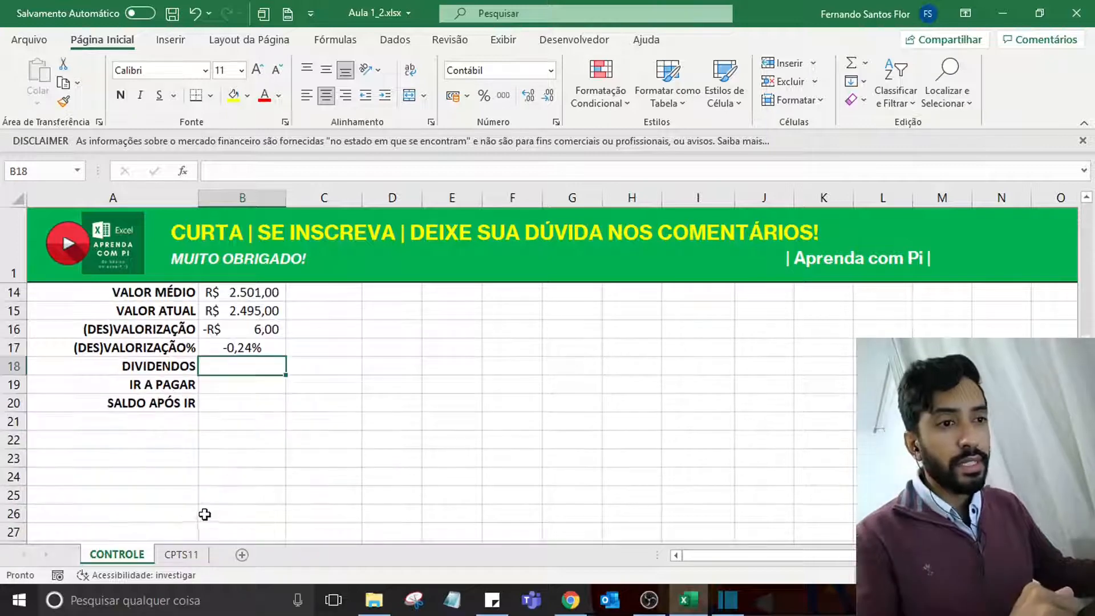
scroll(199, 524, up, 1)
click(181, 554)
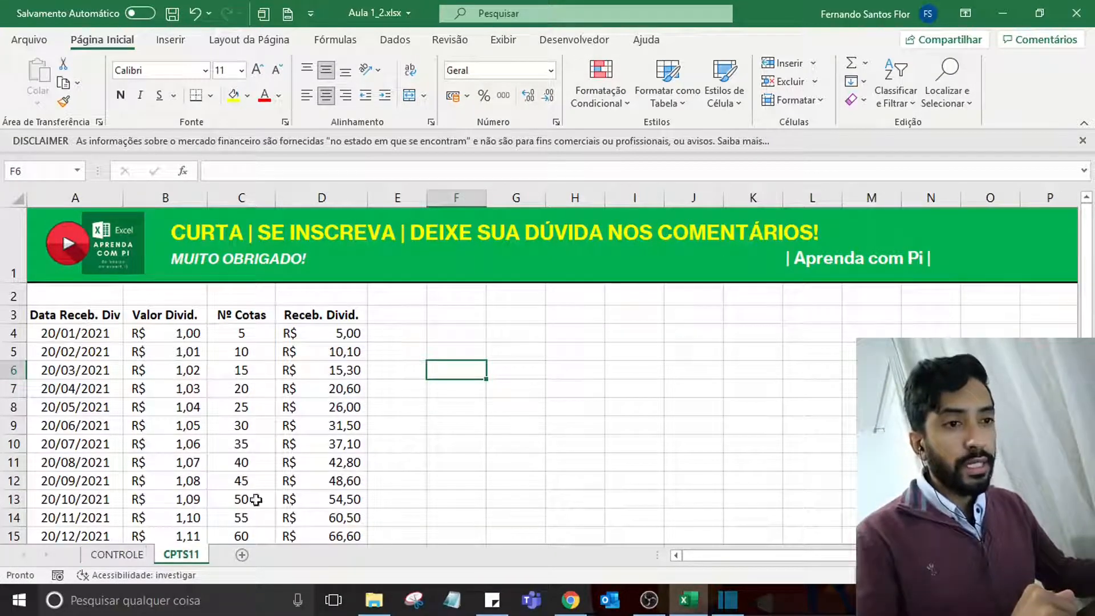
click(340, 334)
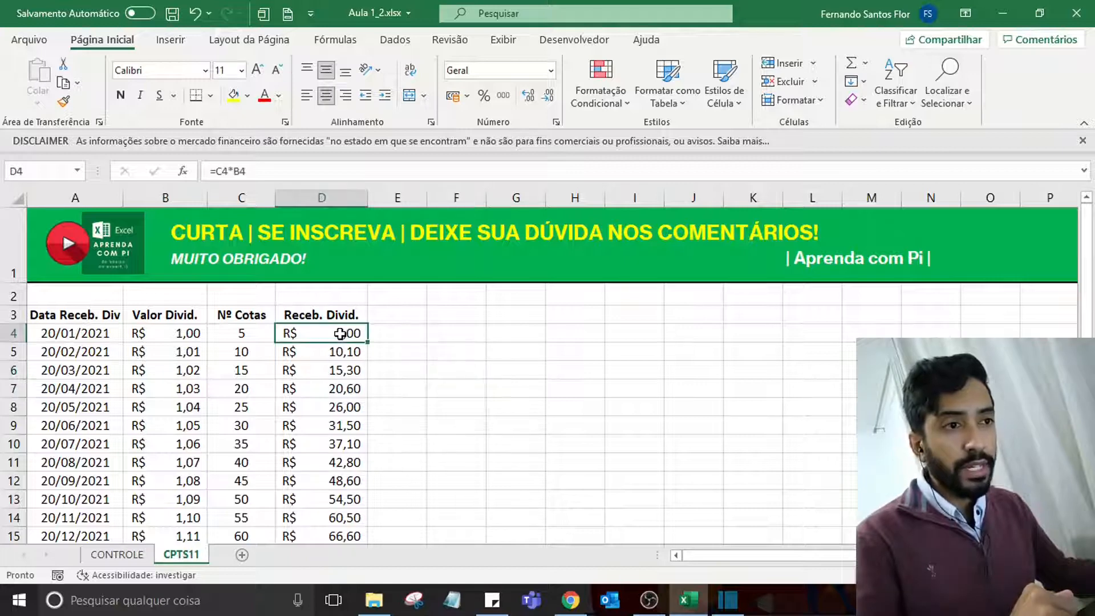
drag(338, 337, 337, 386)
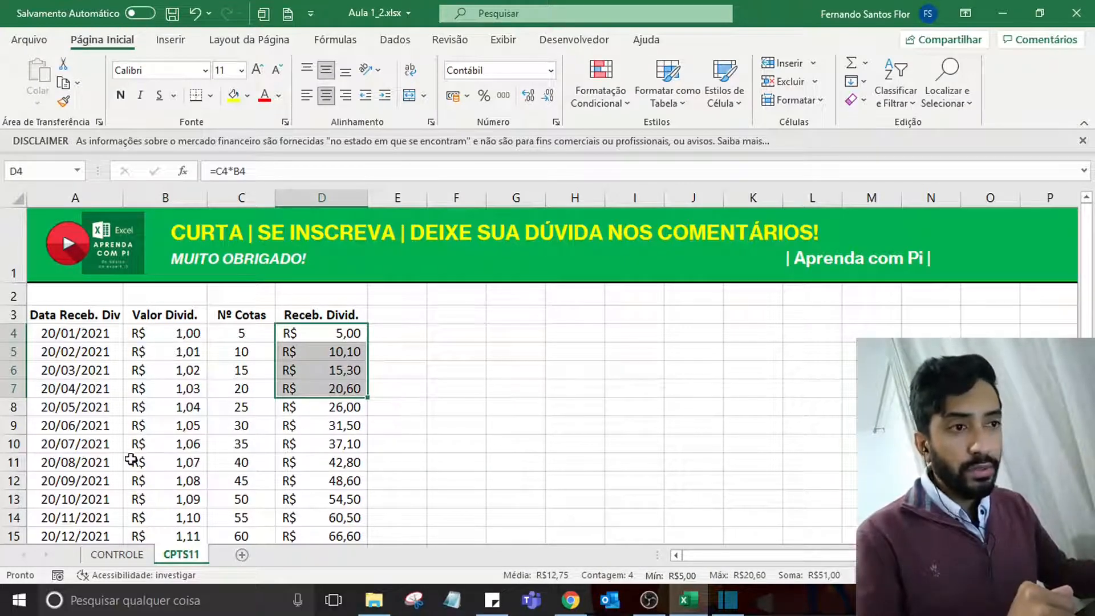
click(121, 556)
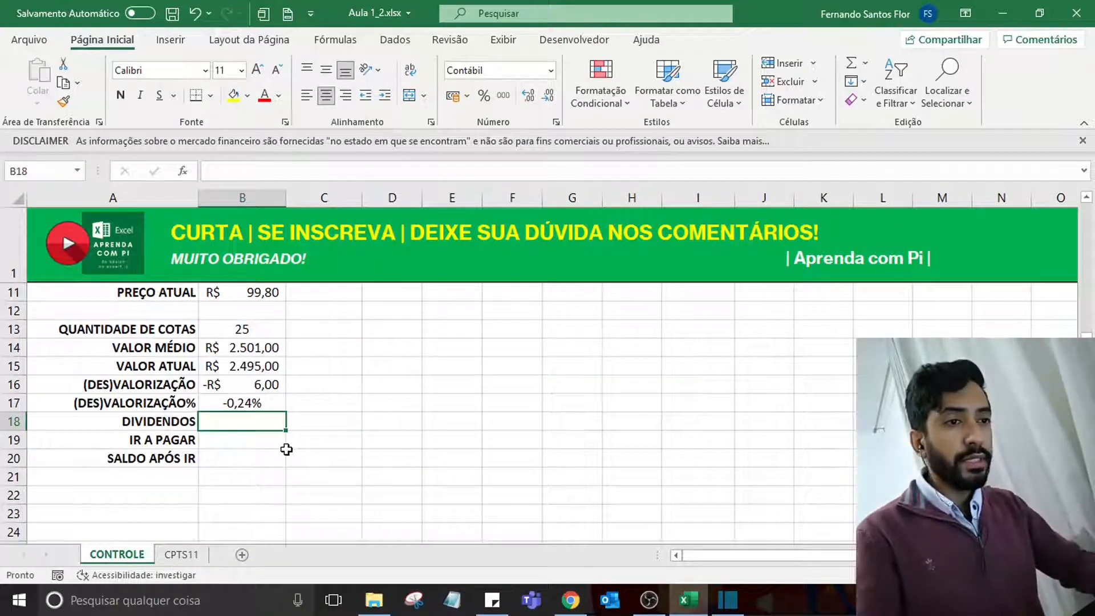
Start a SOMASE formula in the DIVIDENDOS cell B18 with the CPTS11 sheet's date column, CPTS11!A:A, as the criteria range.
text(=somas)
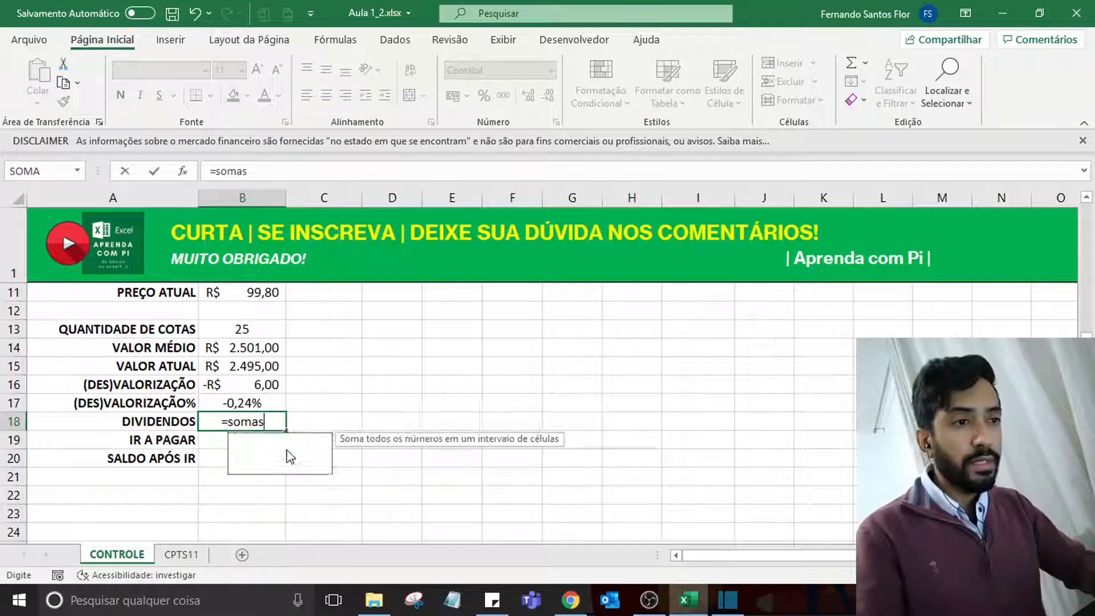
text(e)
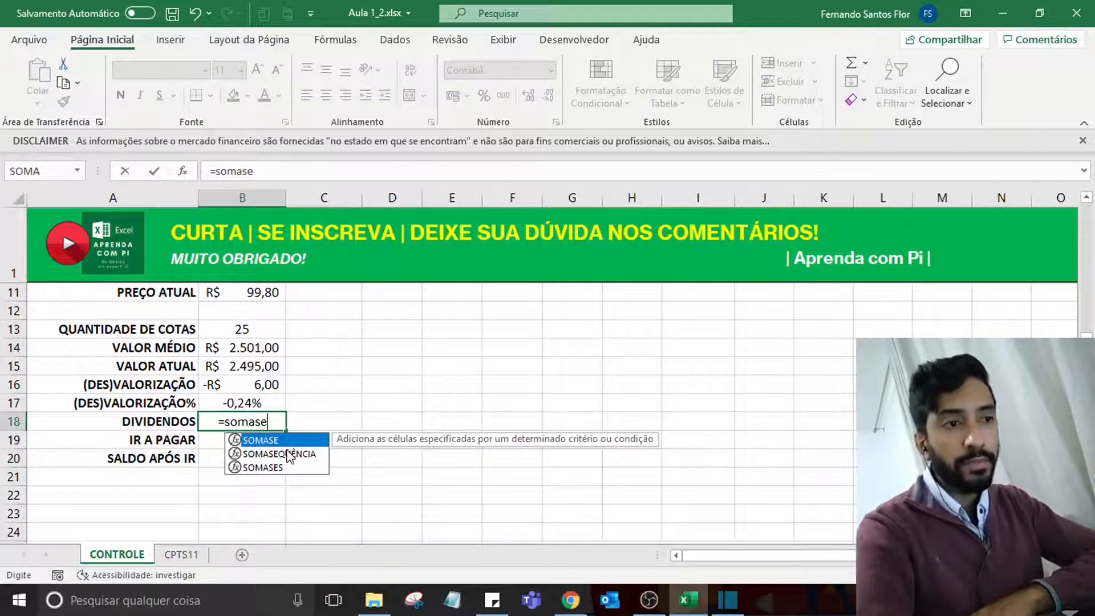
text(()
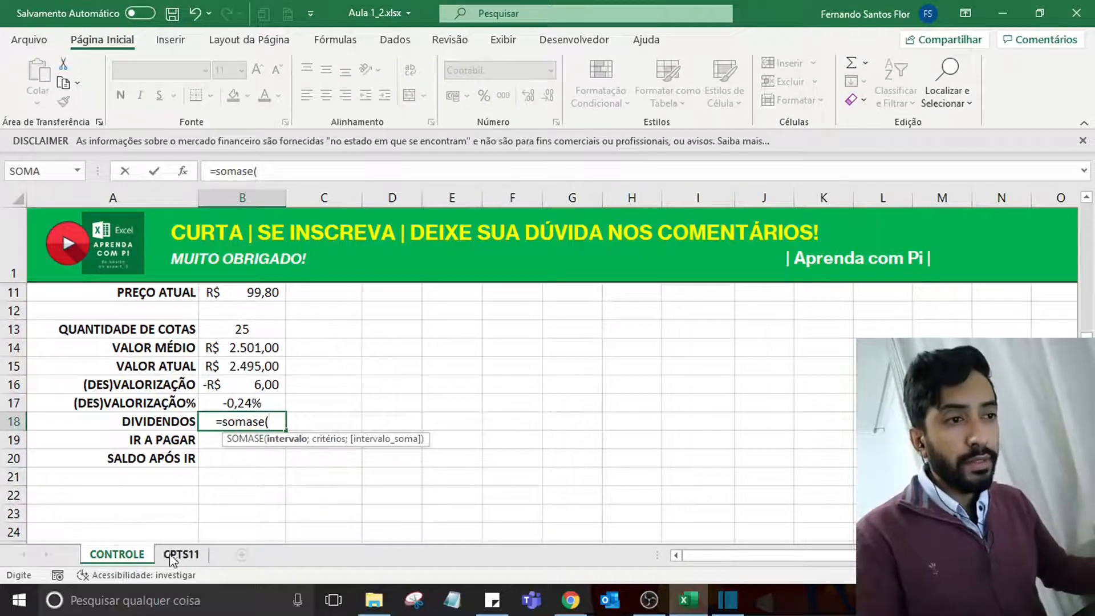
click(190, 550)
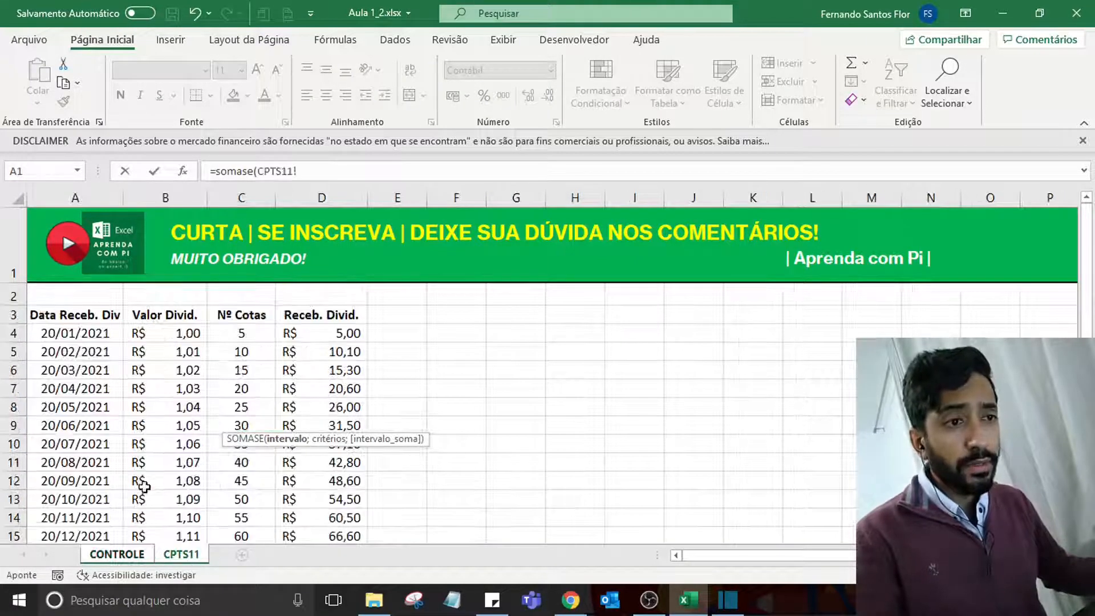
click(77, 186)
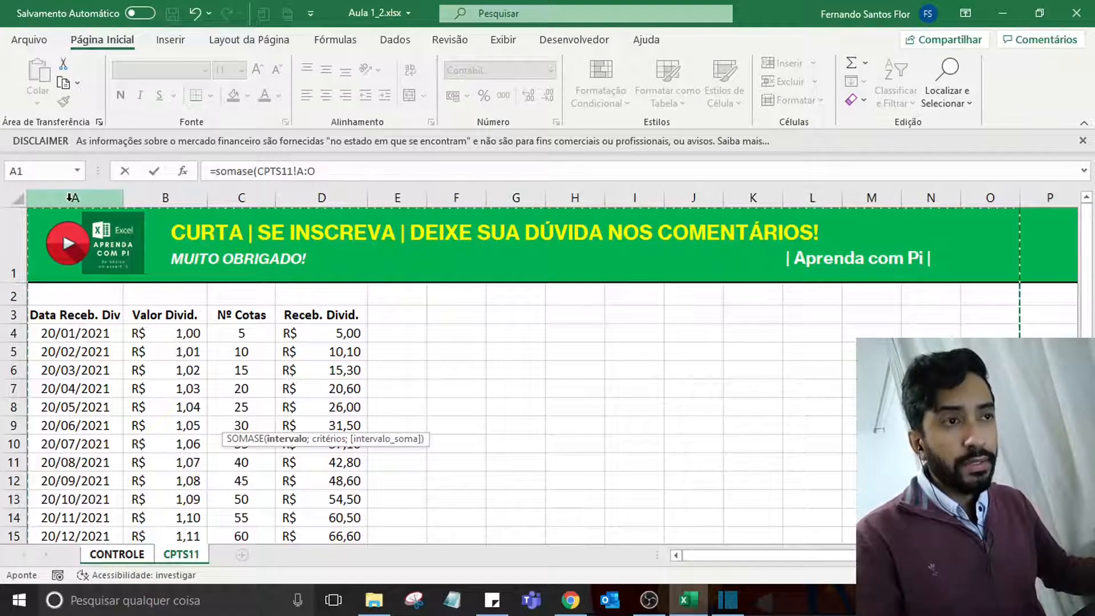
text(;)
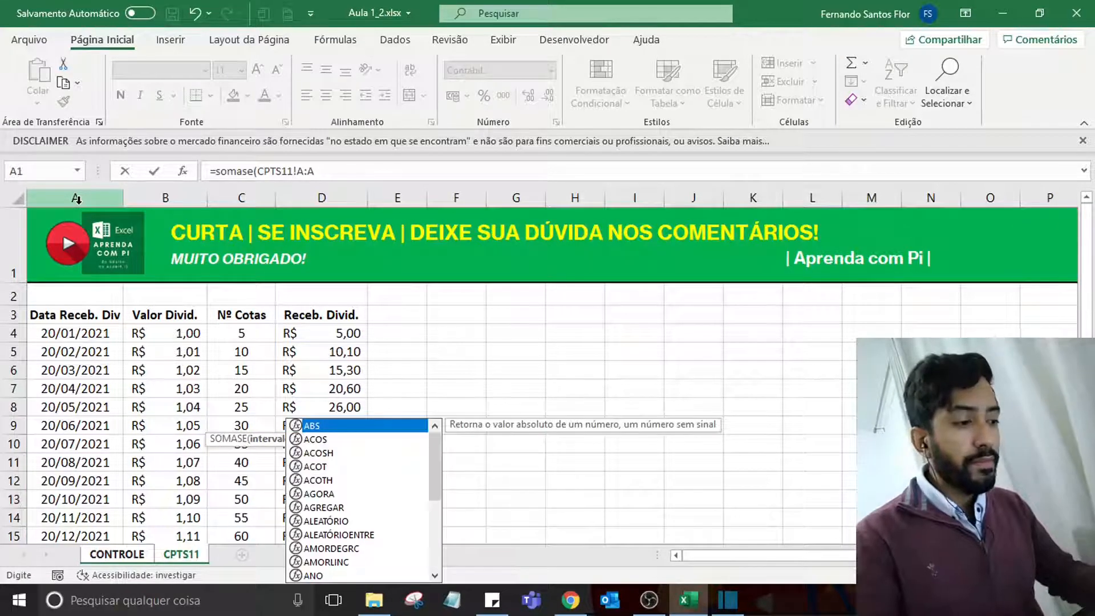
click(342, 173)
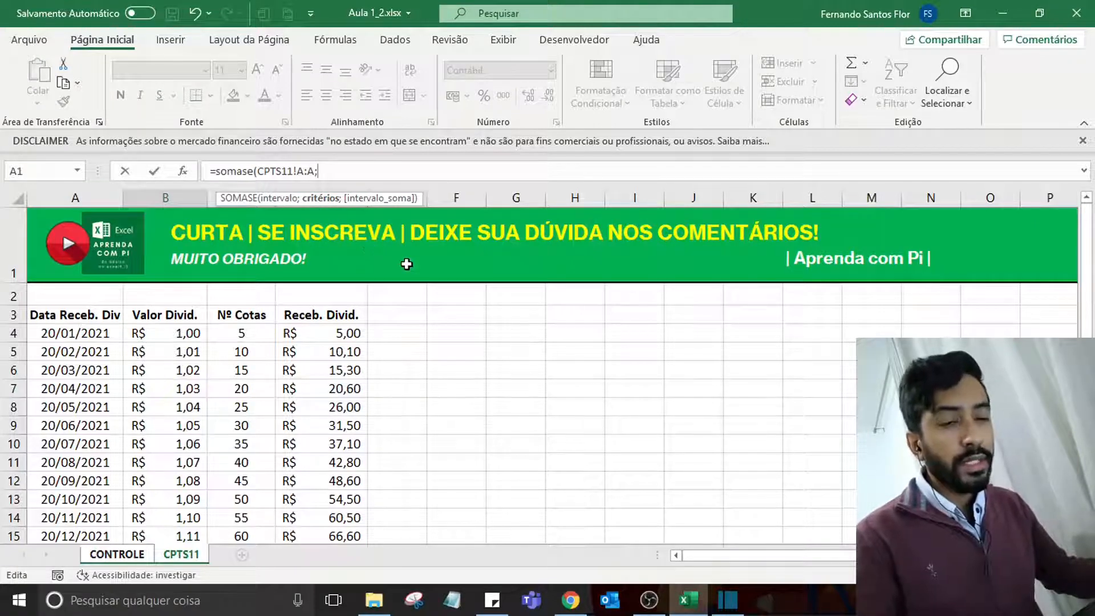
Complete the SOMASE formula with the criterion "<=" & HOJE() and the sum range CPTS11!D:D.
text(")
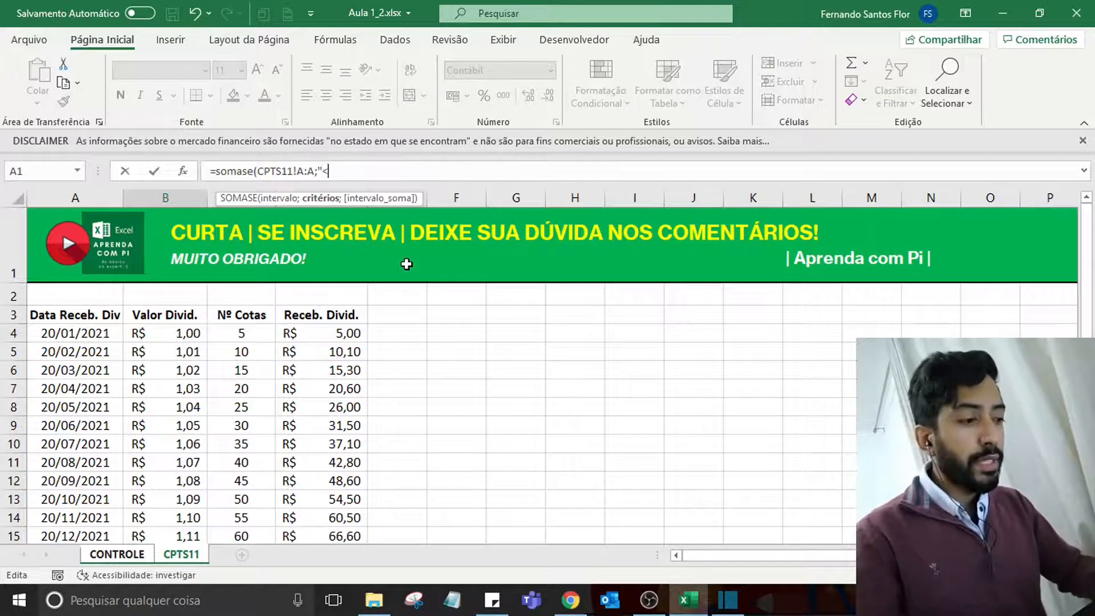
text(<=" &)
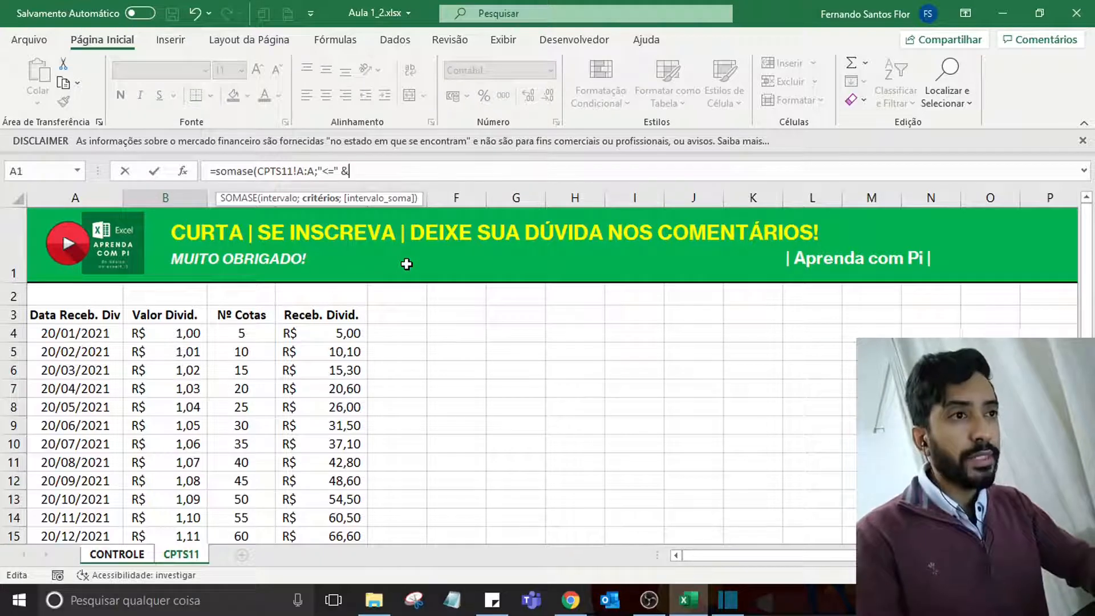
text( hoje())
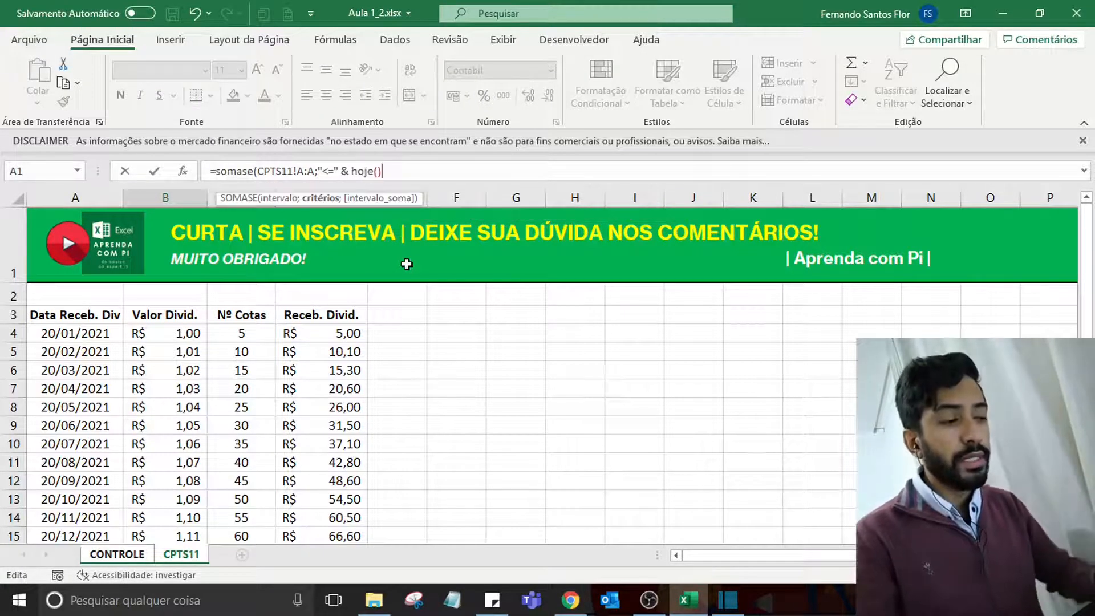
text(;)
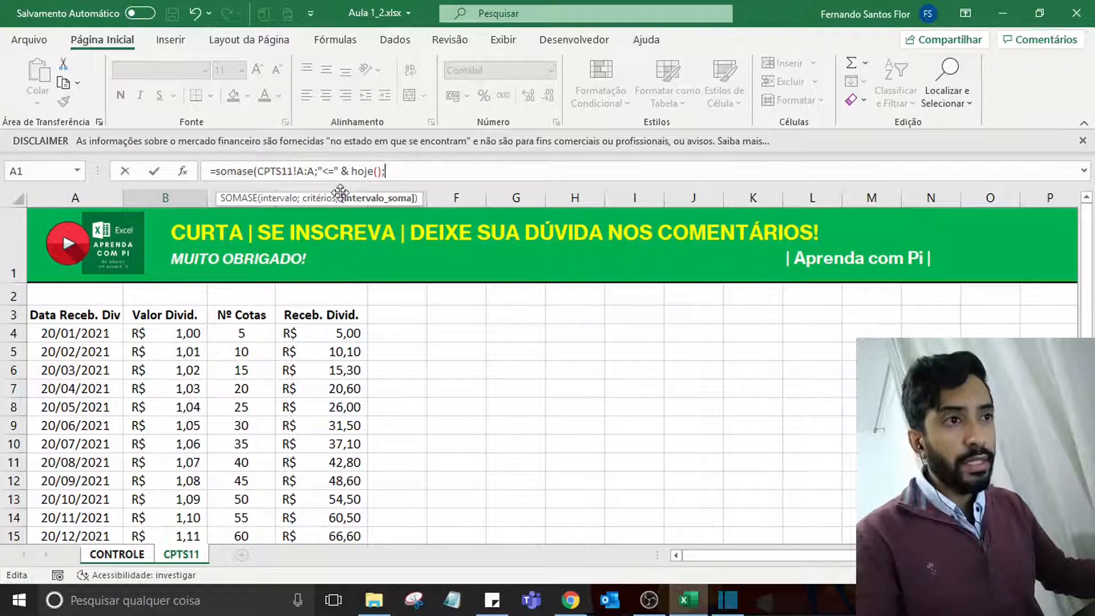
text(CPTS11!)
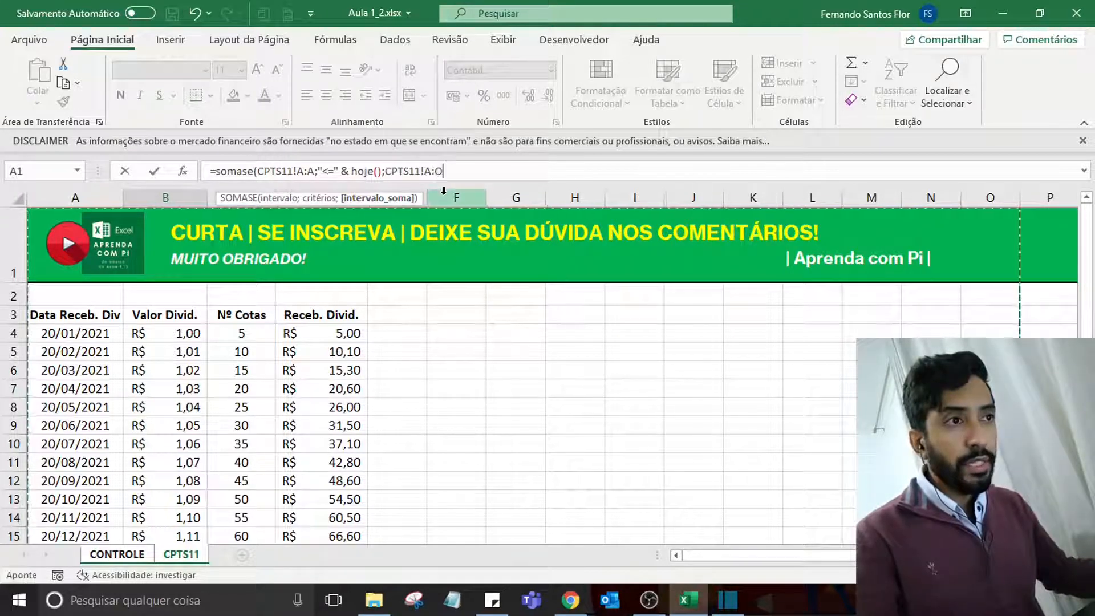
text(D)
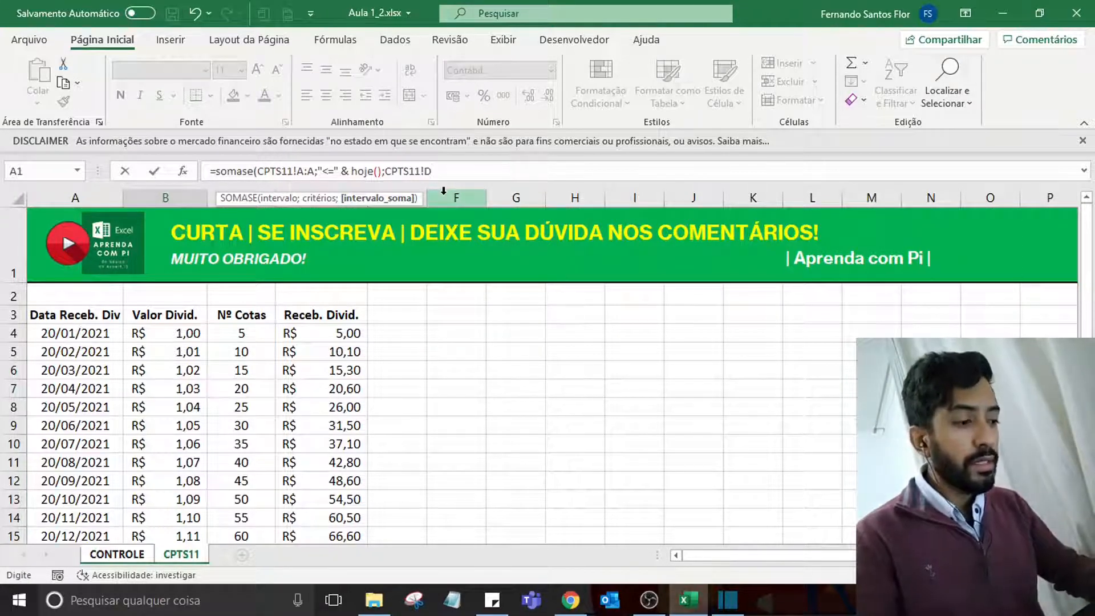
text(:D)
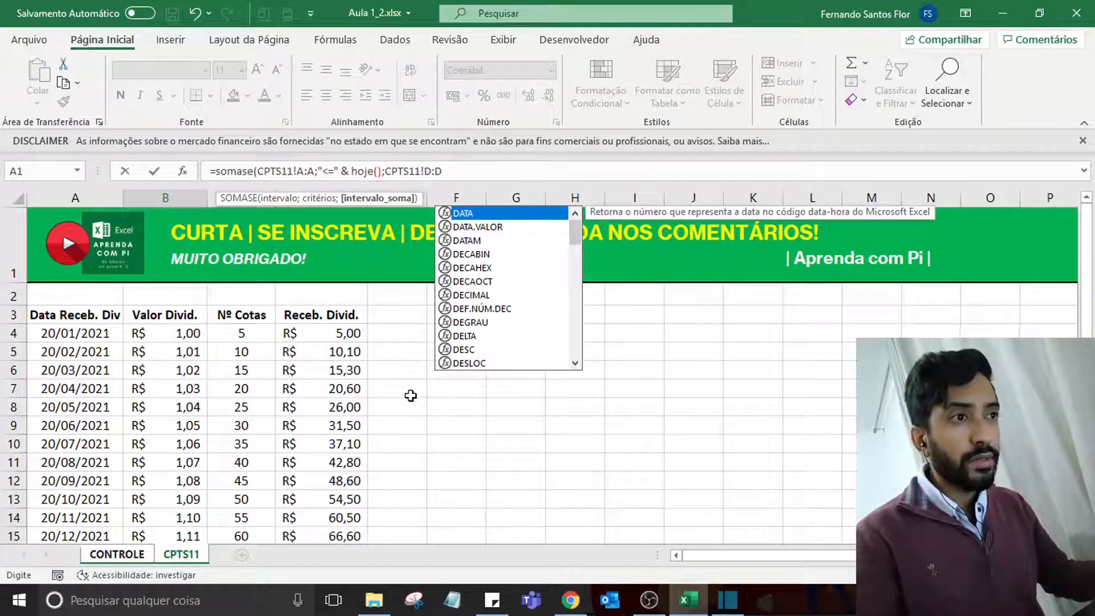
text())
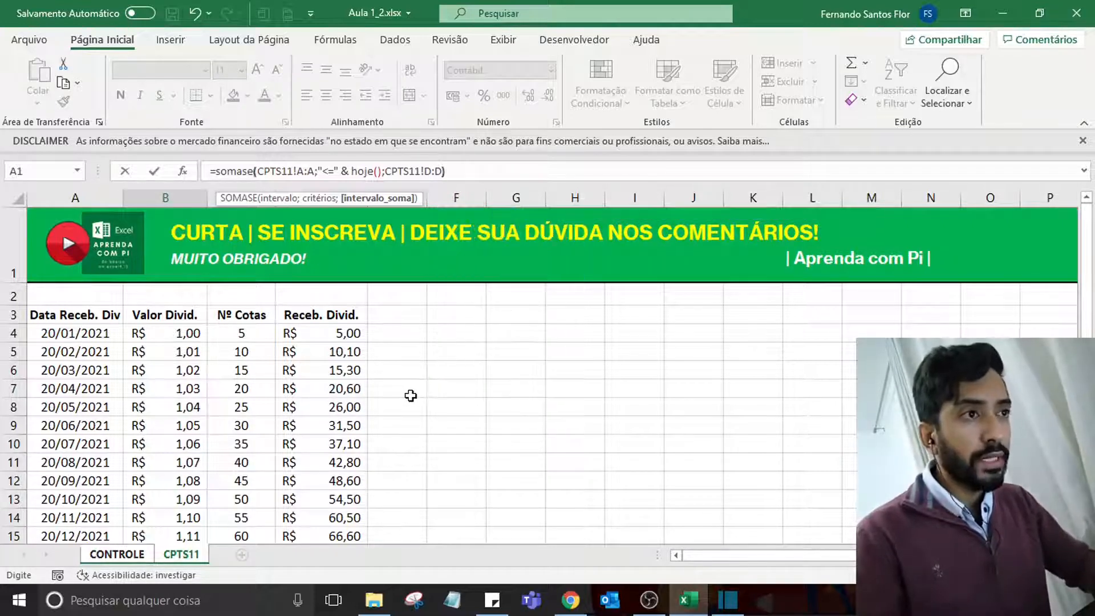
key(Escape)
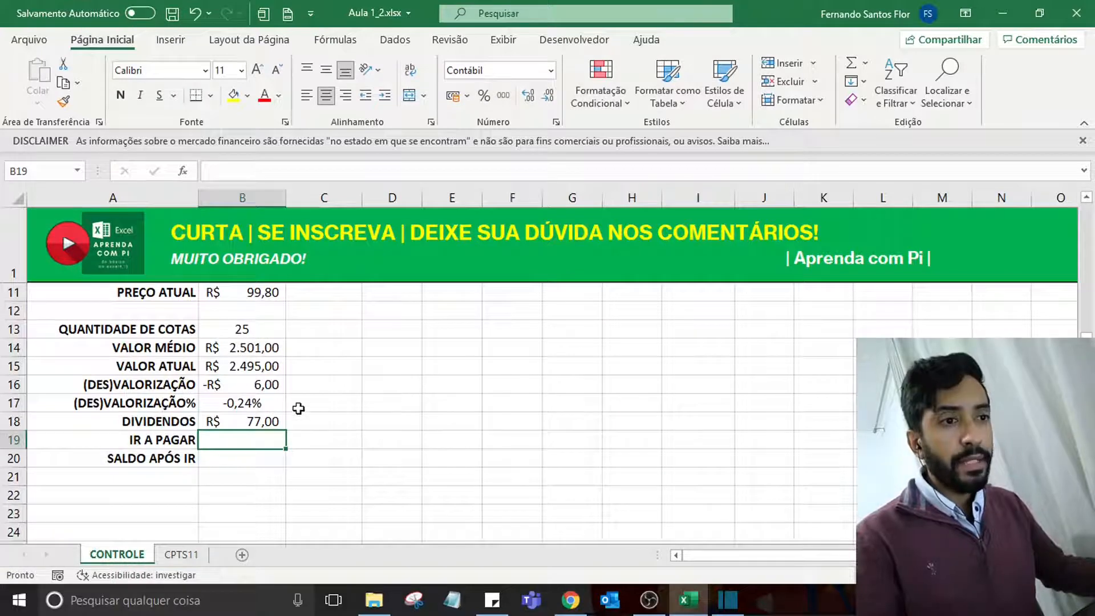
Examine the DIVIDENDOS formula in B18, the empty IR A PAGAR cell and the (DES)VALORIZAÇÃO formula in B16.
click(278, 420)
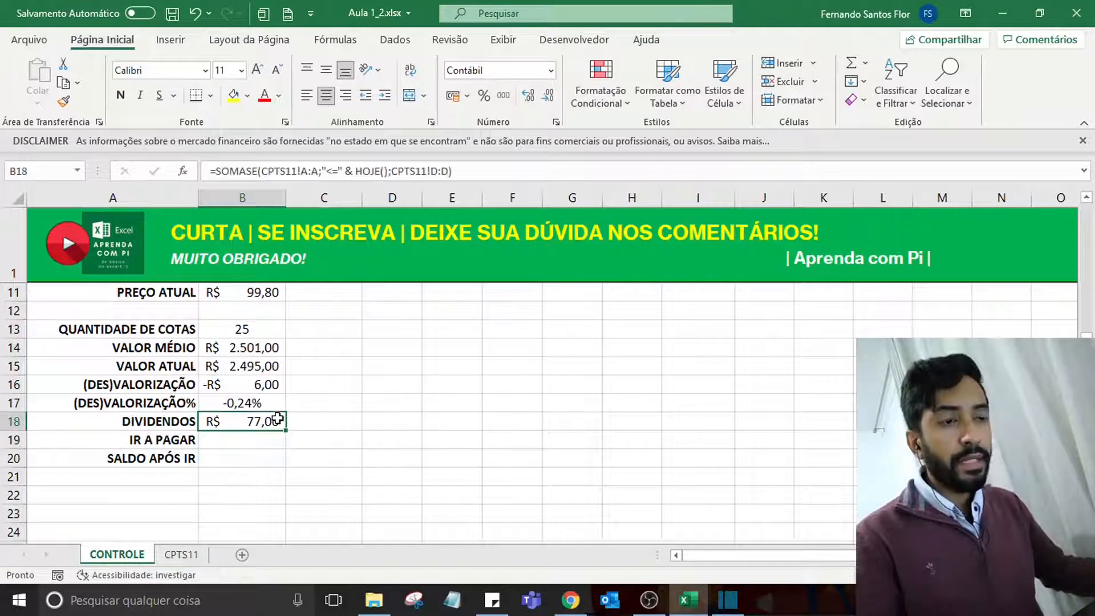
click(246, 442)
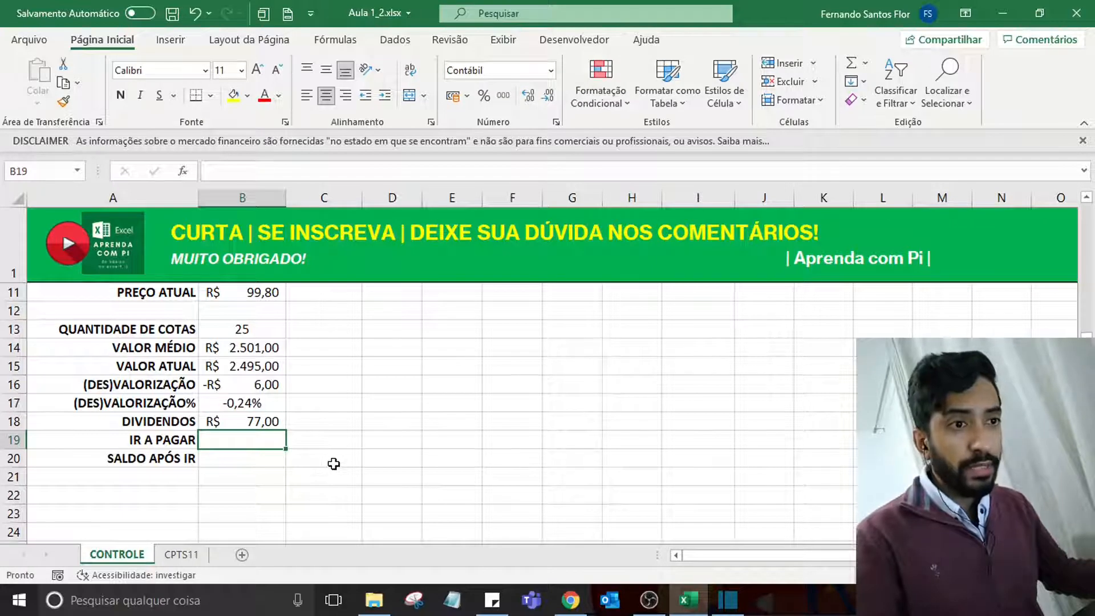
click(269, 422)
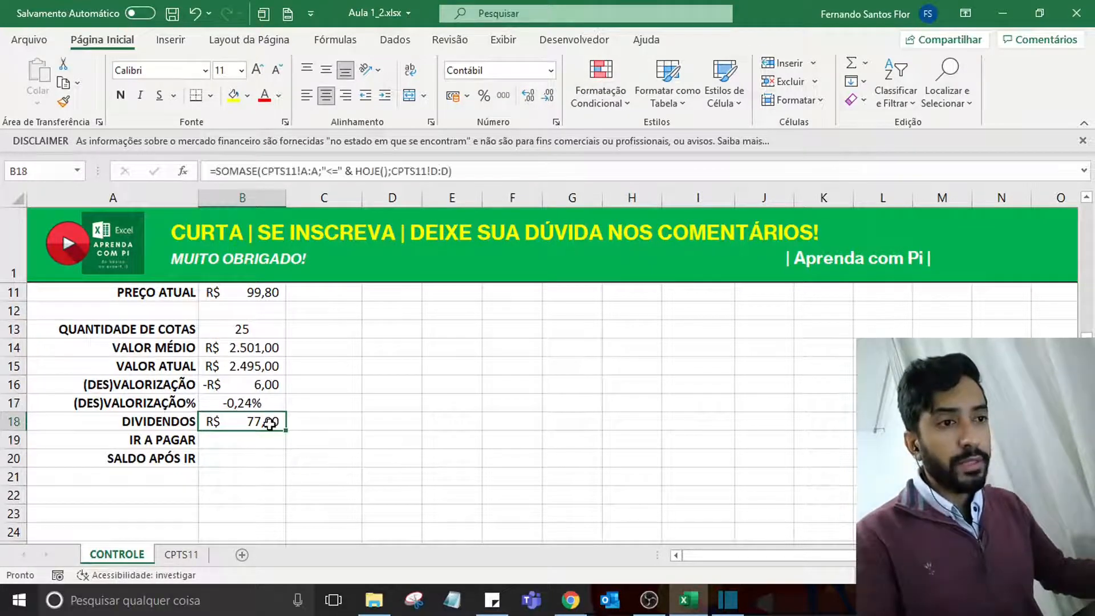
scroll(261, 438, up, 3)
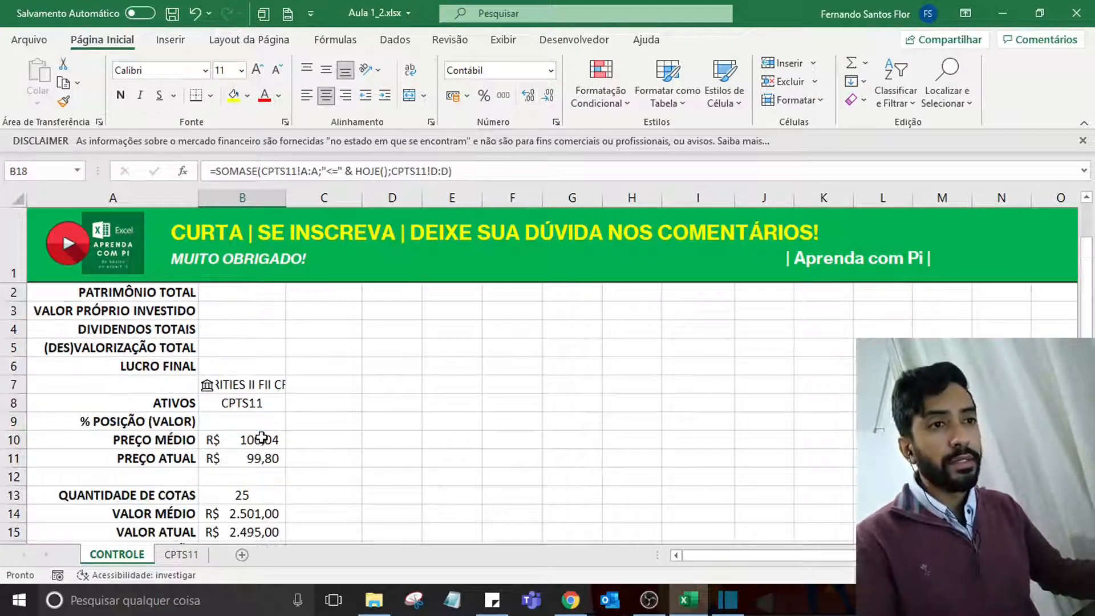
scroll(261, 437, down, 2)
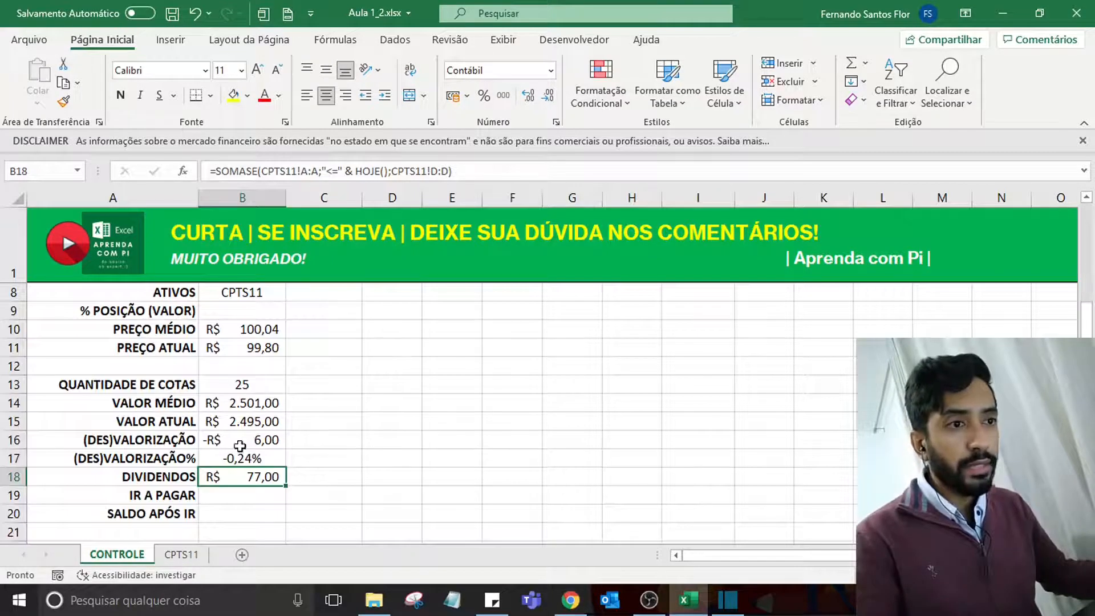
click(239, 495)
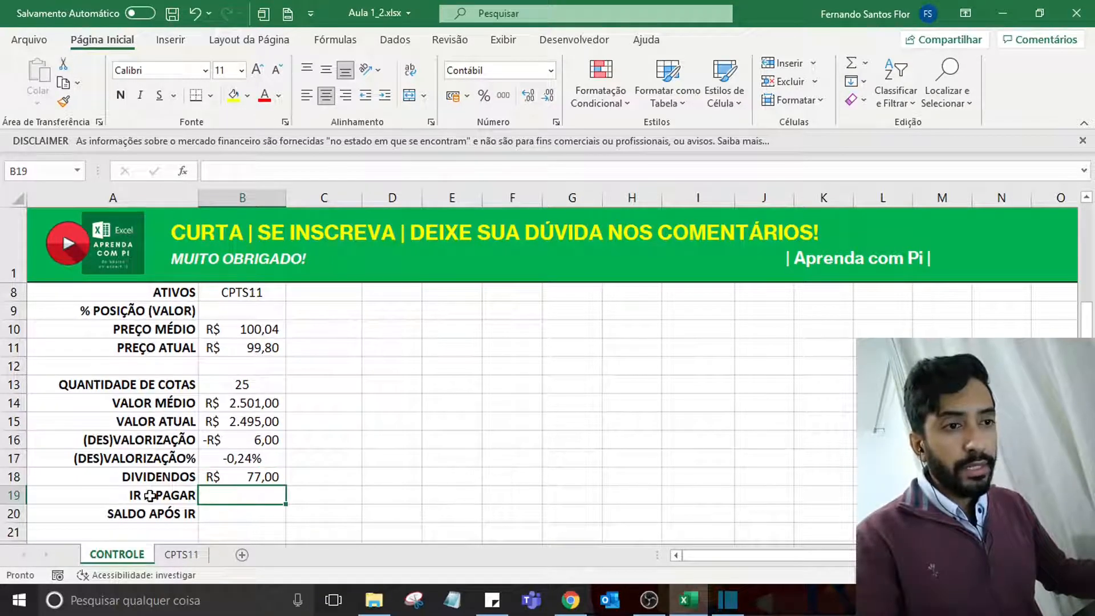
click(249, 436)
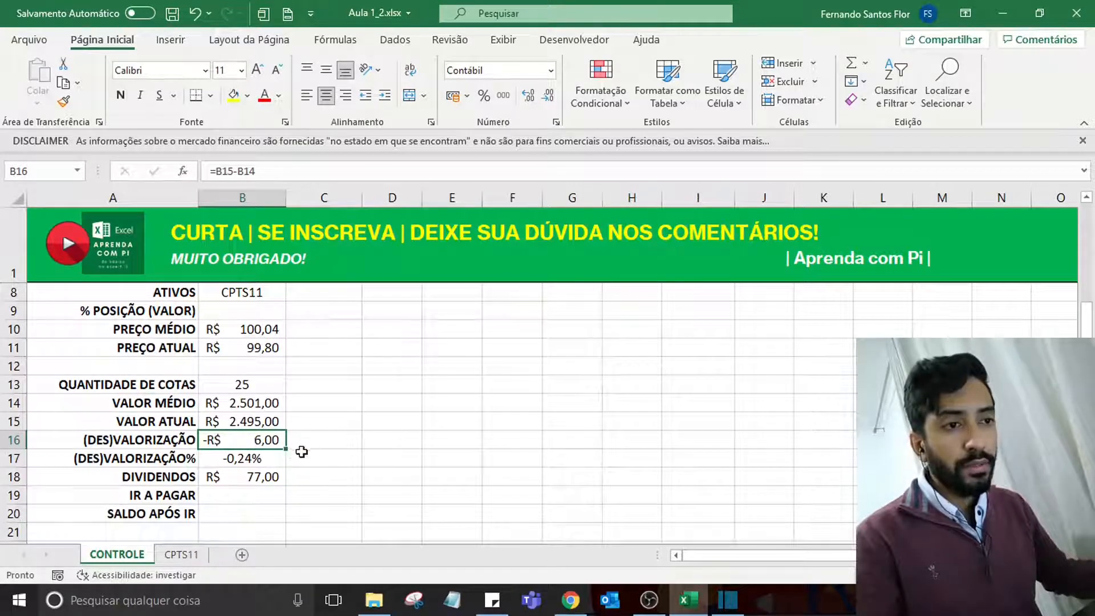
scroll(346, 446, down, 1)
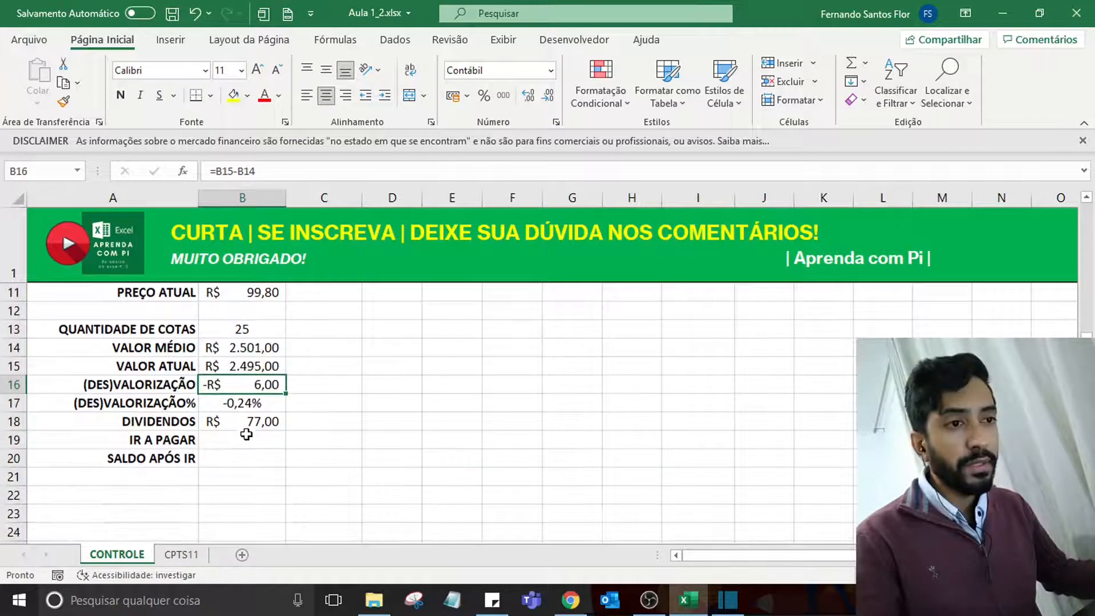
Start an SE formula in the IR A PAGAR cell B19 with the logical test B16<=0.
click(246, 436)
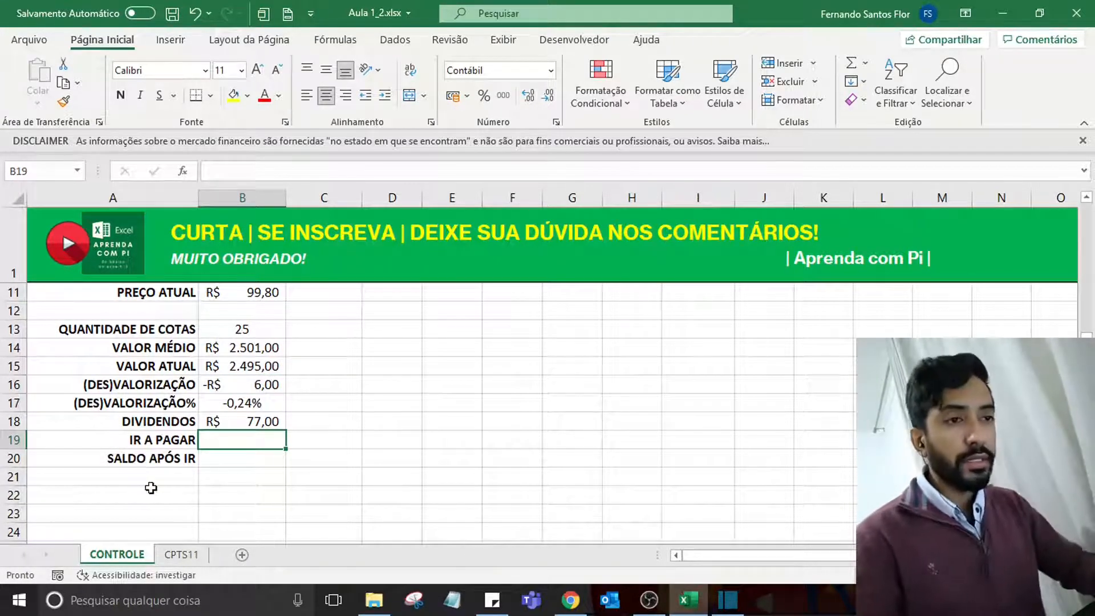
text(=se)
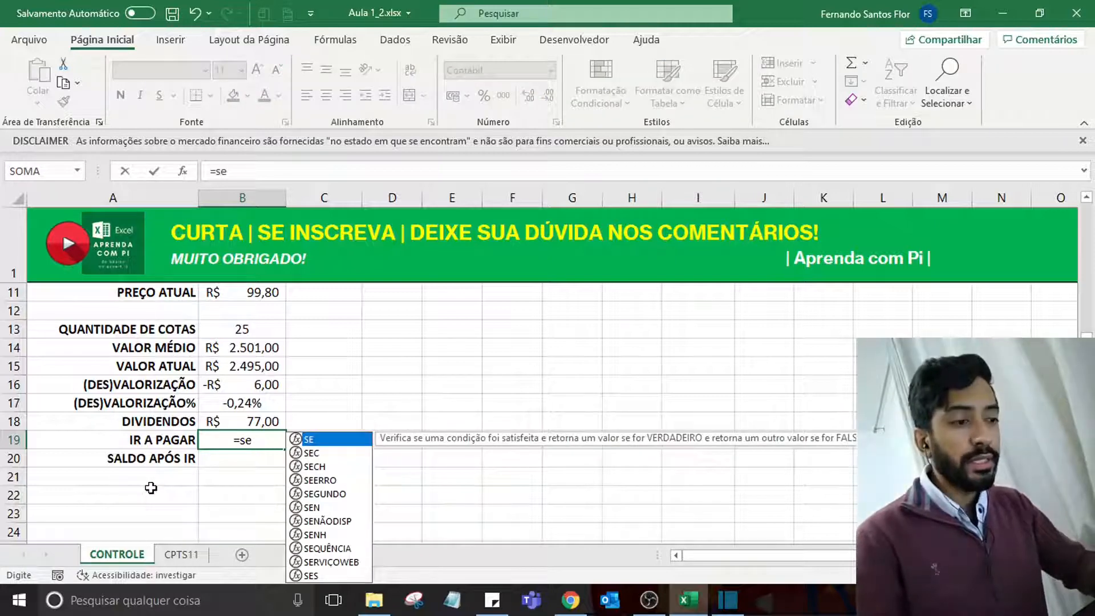
text(()
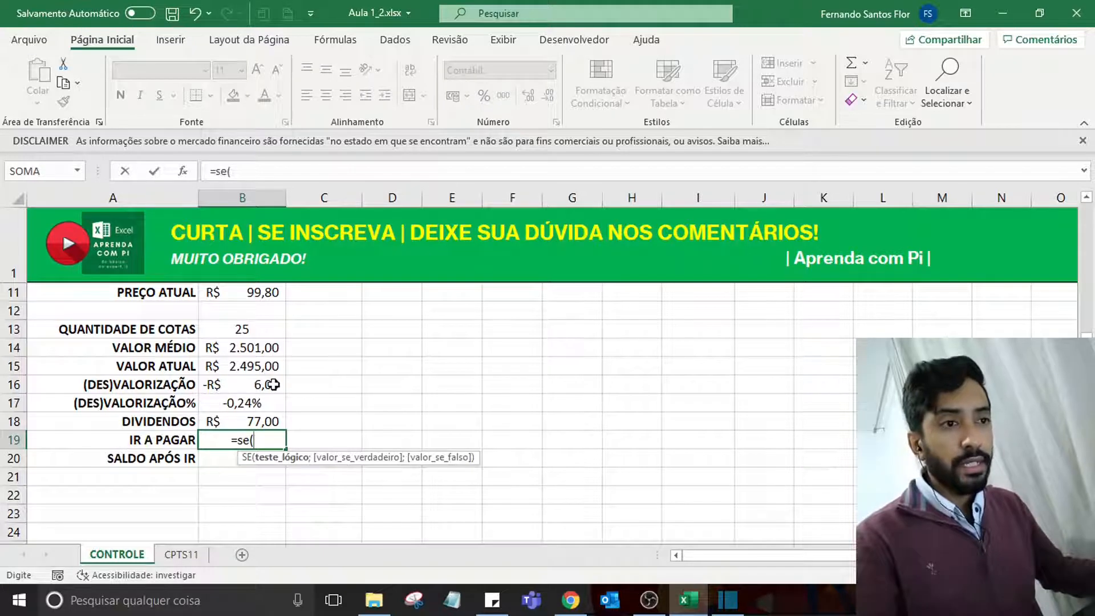
click(272, 384)
text(<)
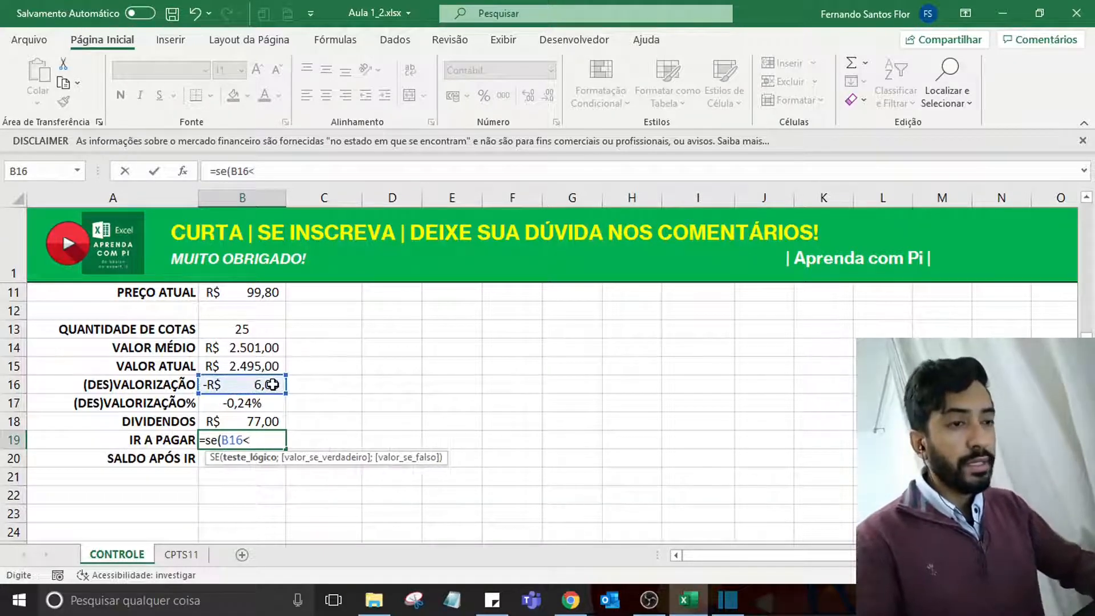
text(0;)
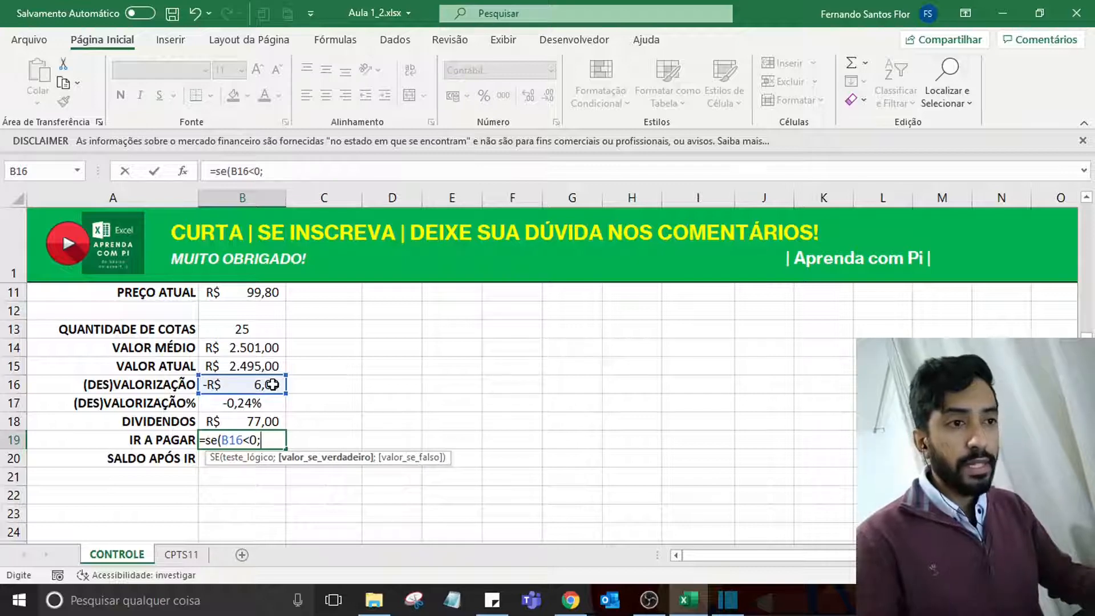
key(Left)
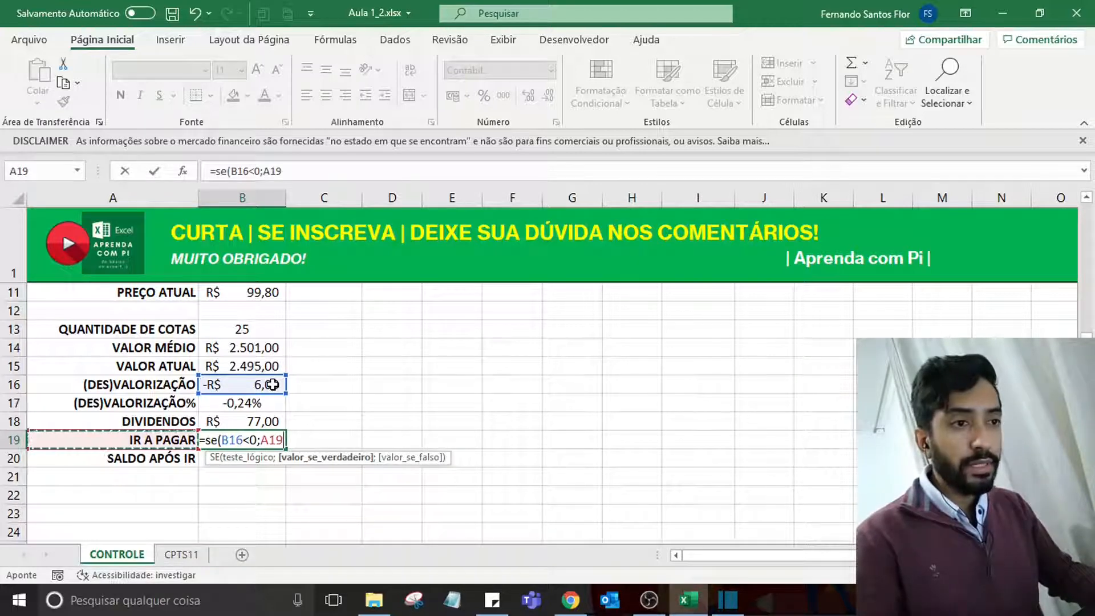
key(BackSpace)
key(BackSpace)
key(BackSpace)
key(BackSpace)
text(=0)
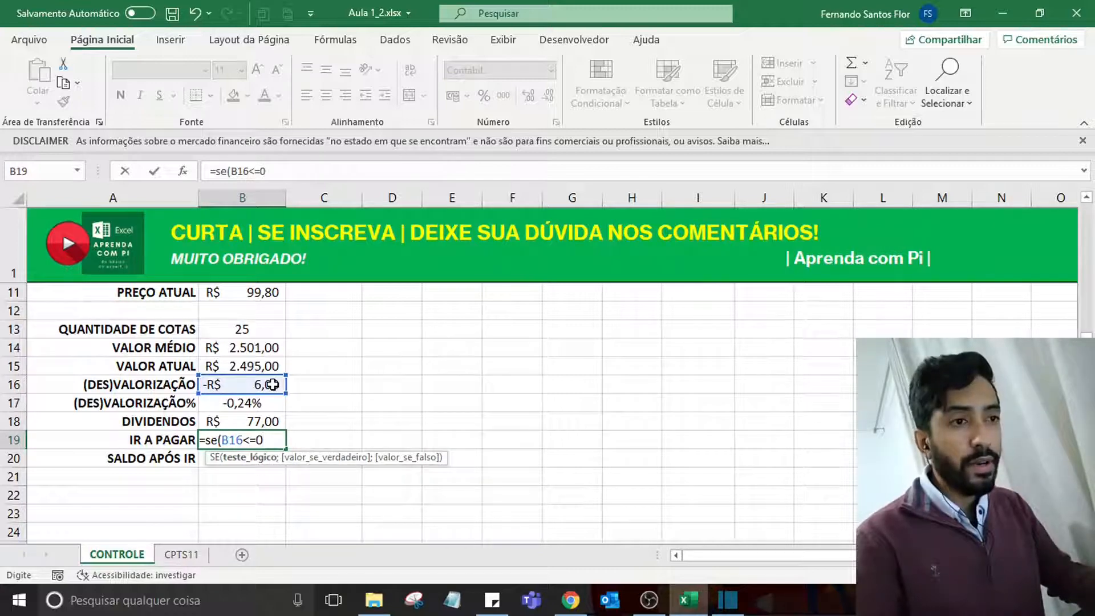
text(;)
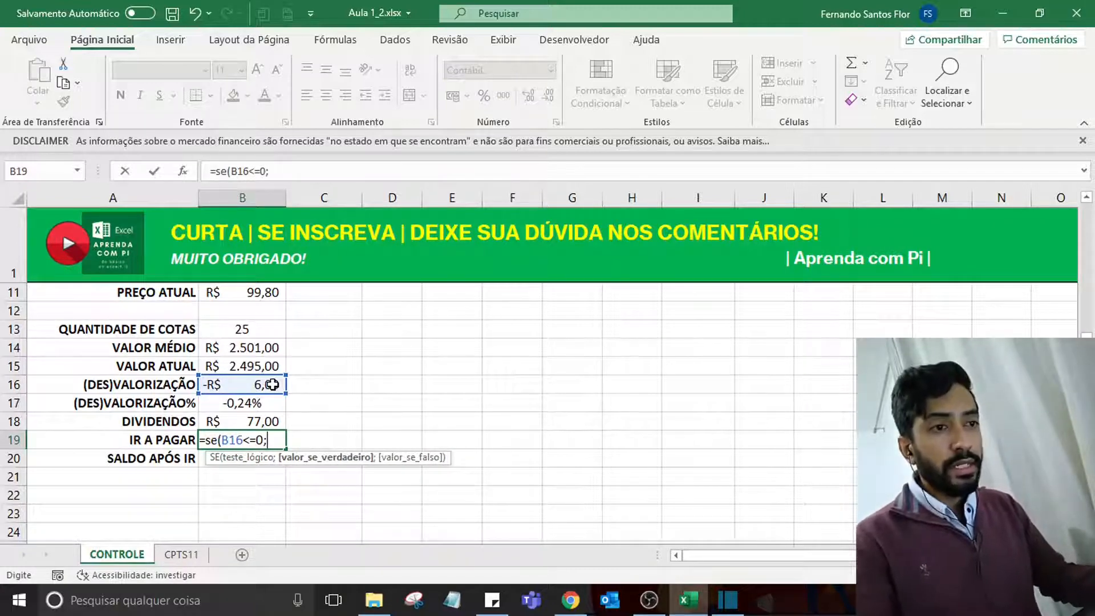
Add B16*0,2 to the IR A PAGAR formula in B19 after the logical test and enter it.
click(254, 382)
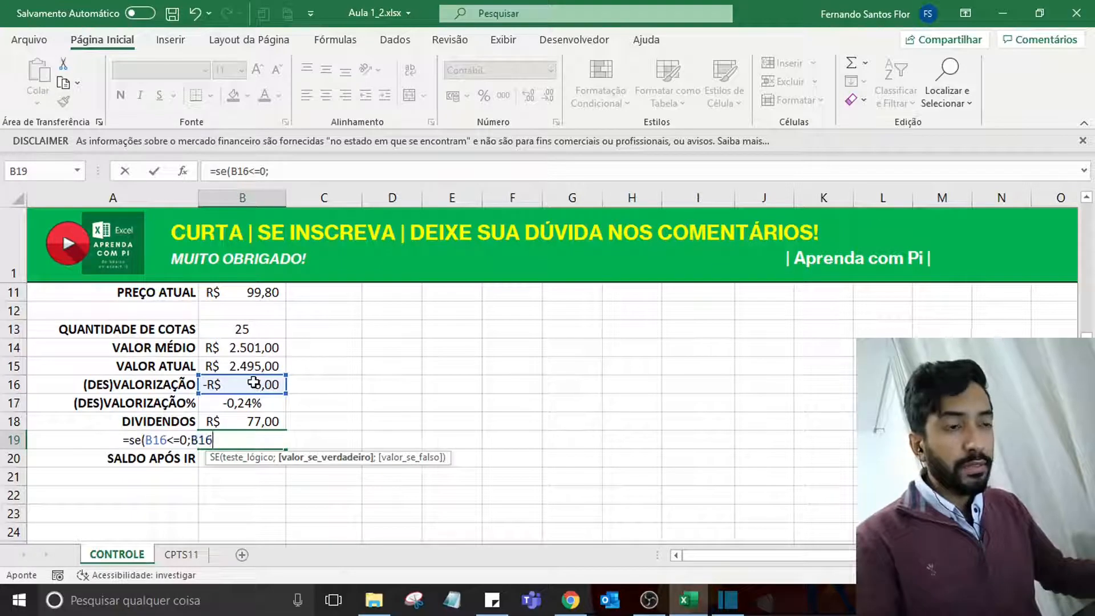
text(*)
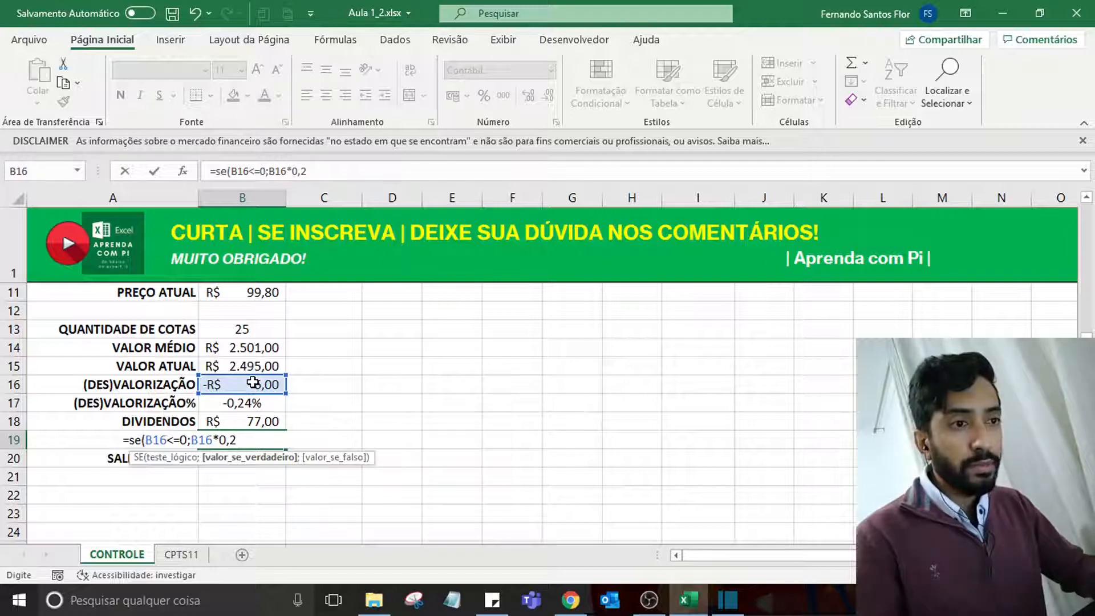
text(0,2))
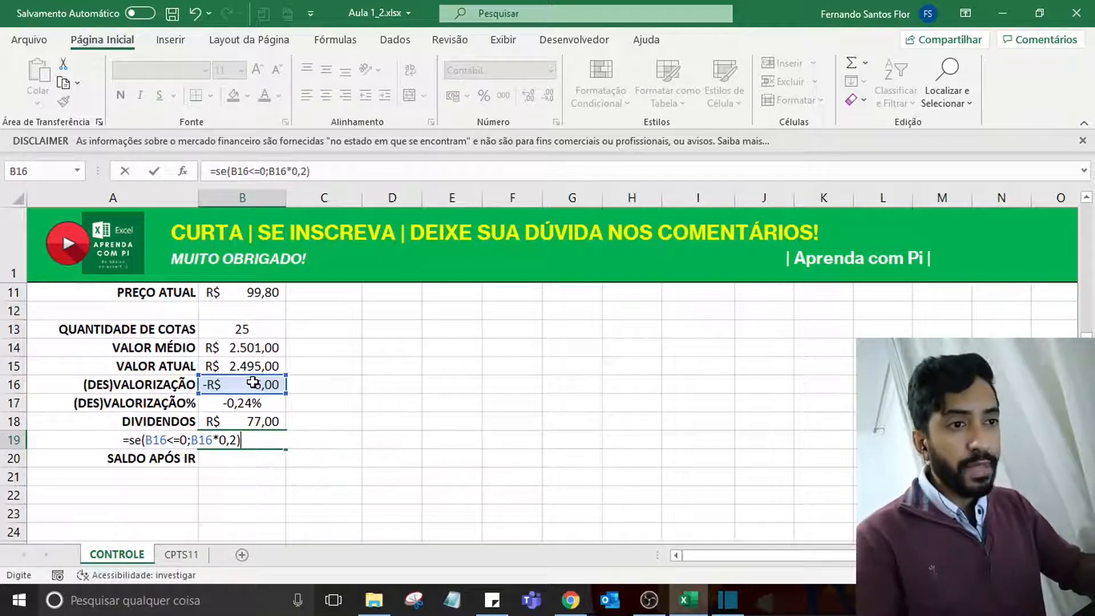
key(Return)
key(Up)
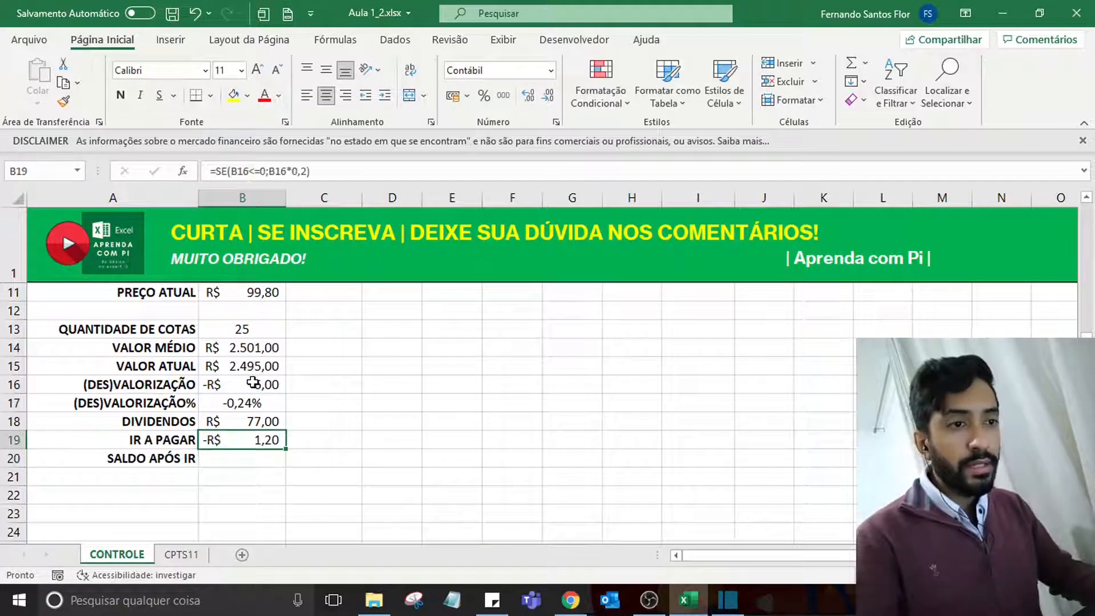
Insert "isento" as the value-if-true of the SE formula in B19, making B16*0,2 the value-if-false.
click(269, 171)
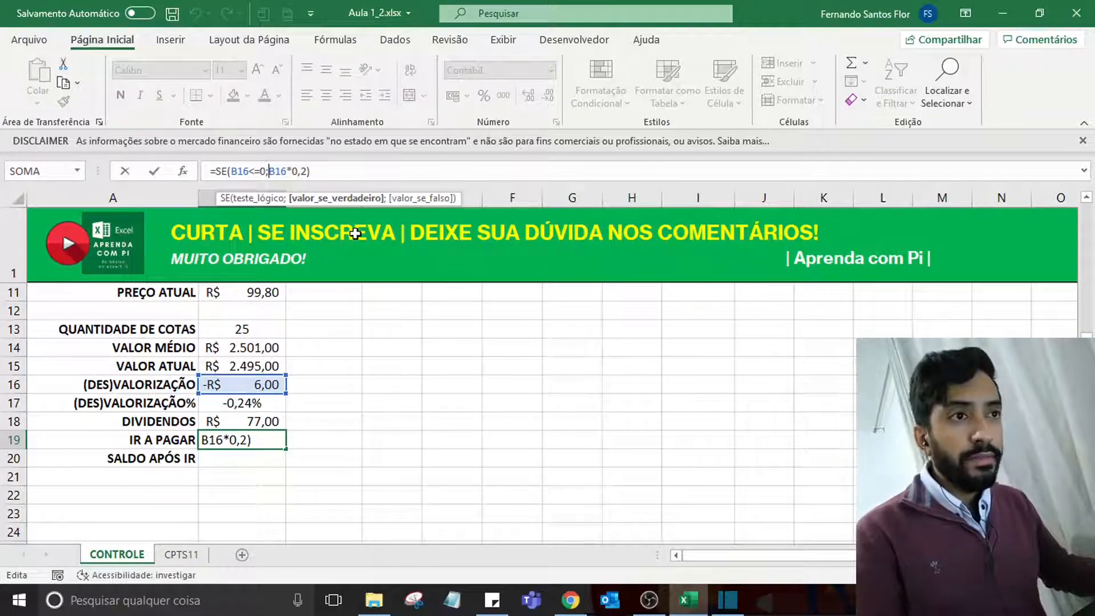
text(")
text(isento)
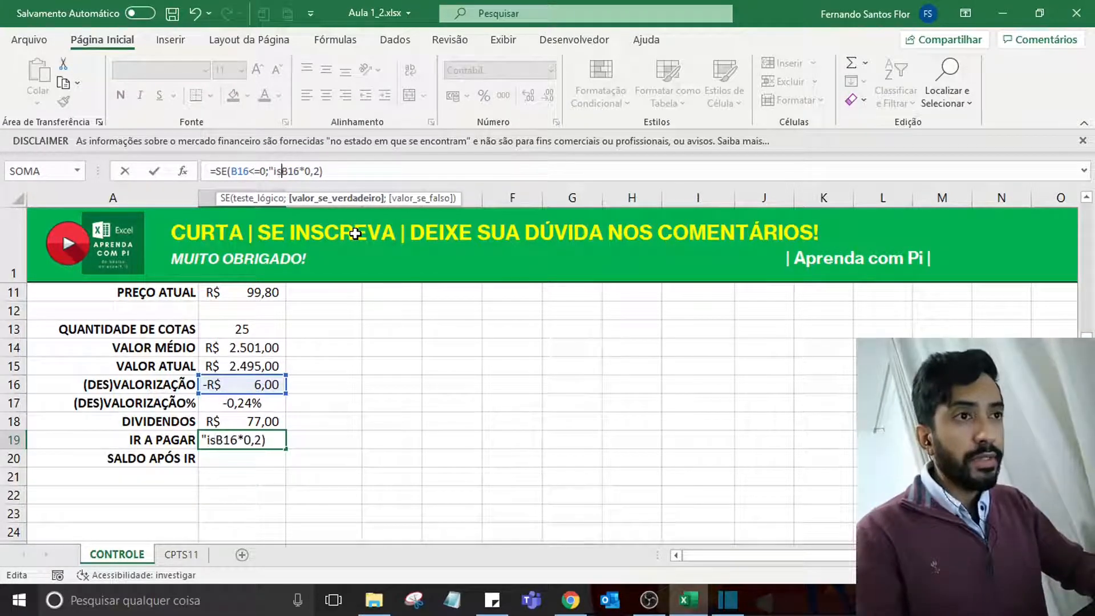
text(")
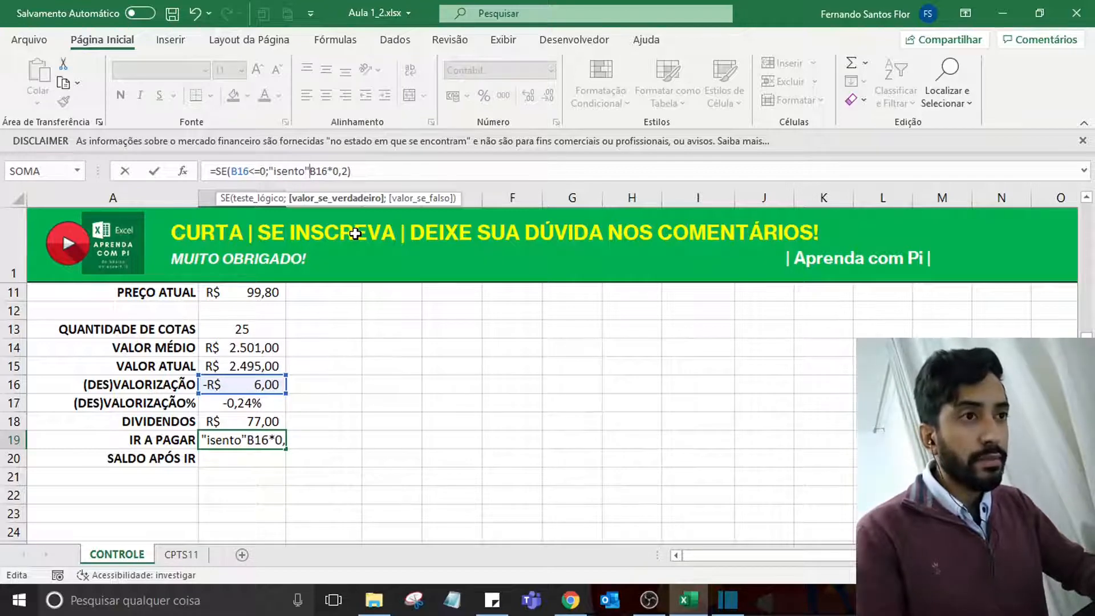
text(;)
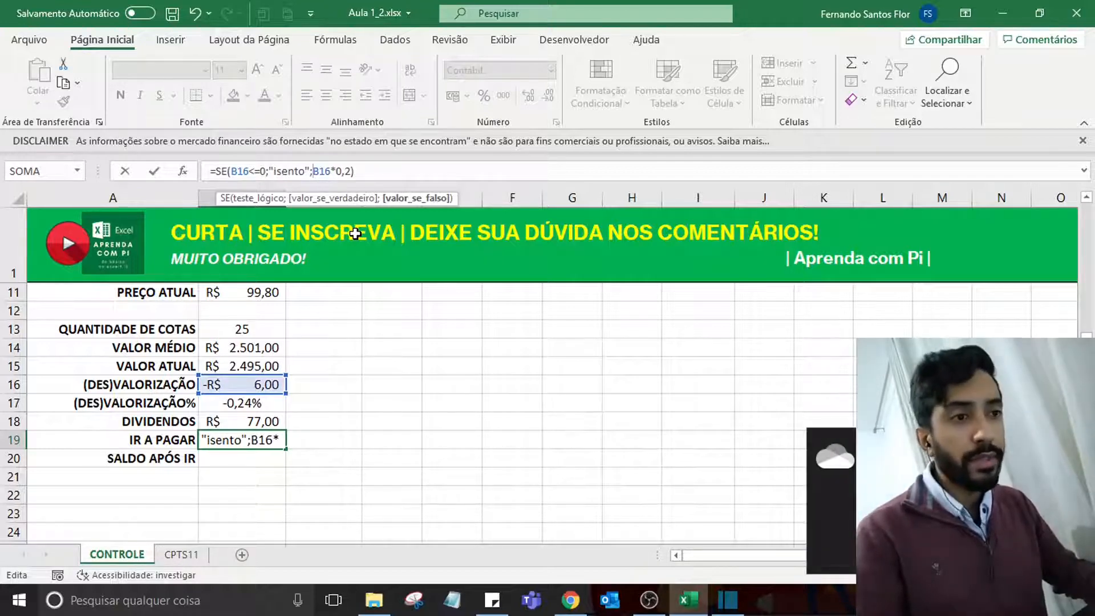
key(Return)
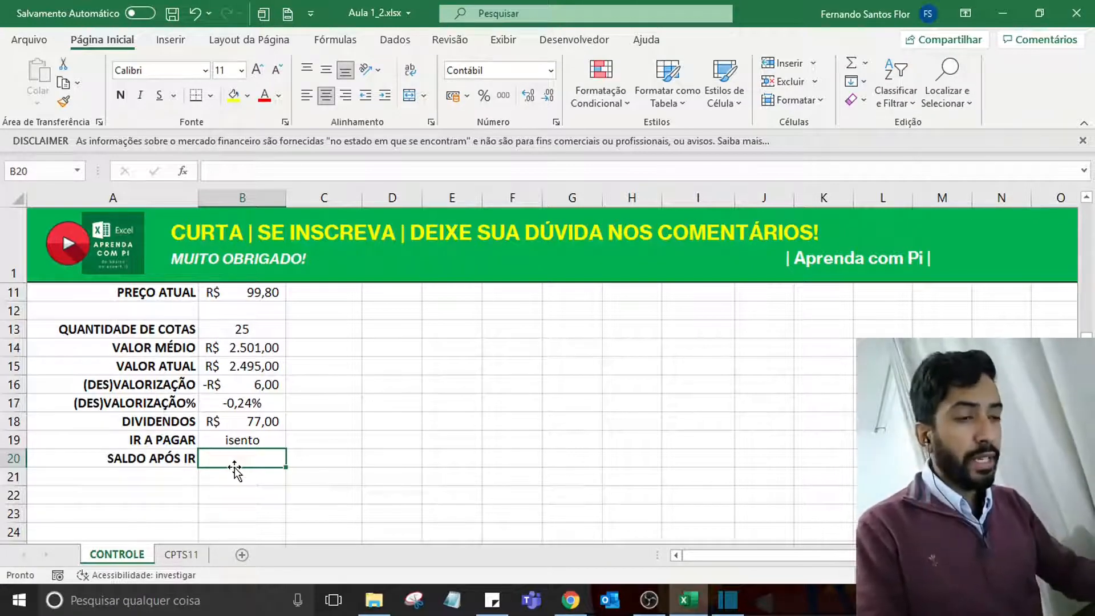
Enter the formula =B16-B19 in the SALDO APÓS IR cell B20.
text(=)
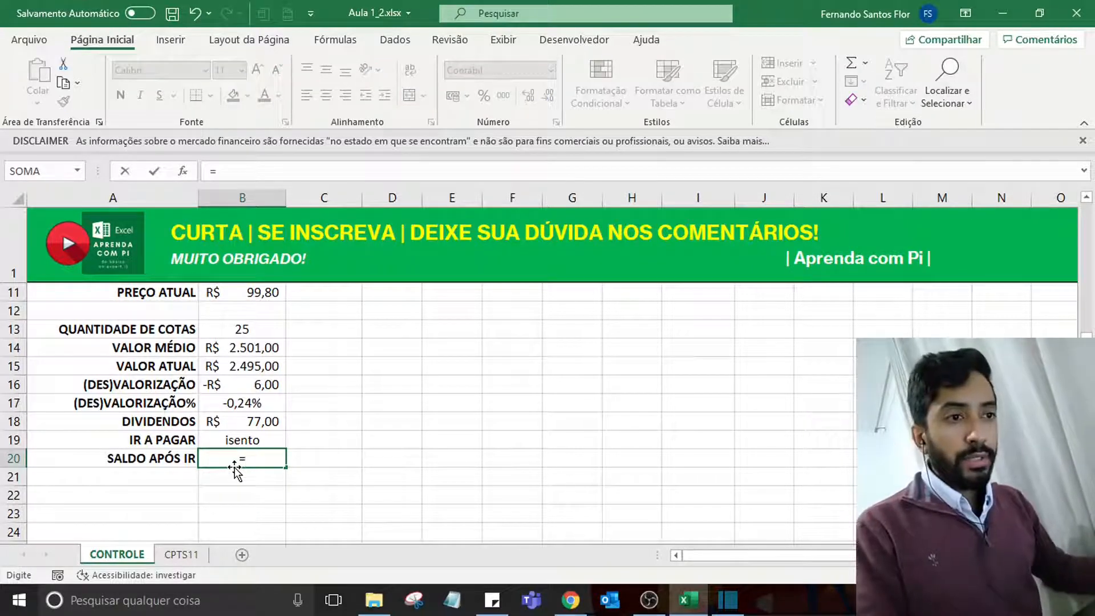
click(264, 419)
text(-)
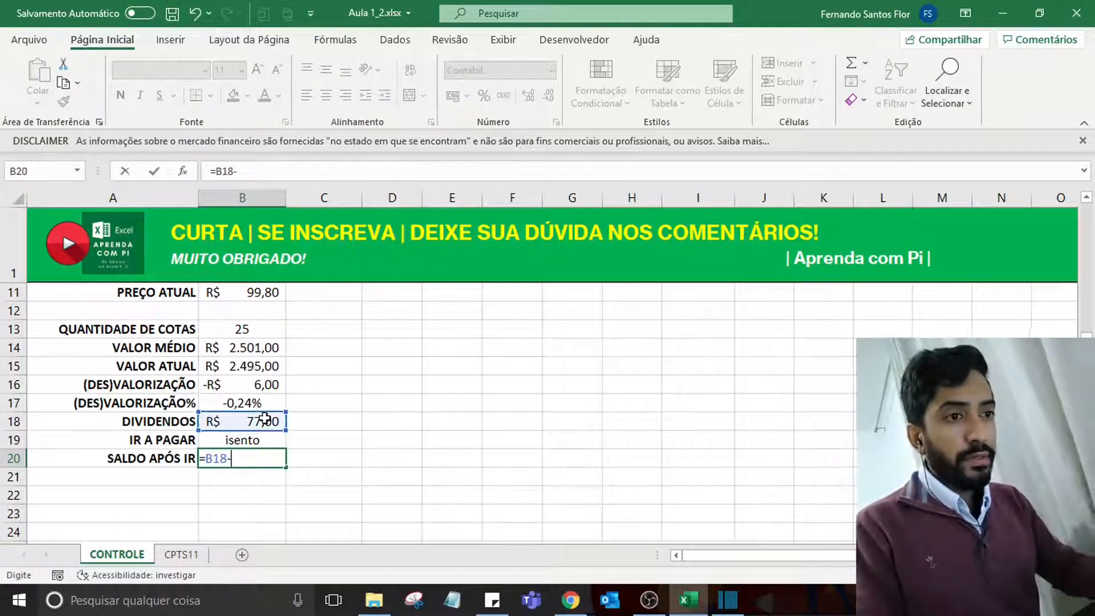
click(252, 438)
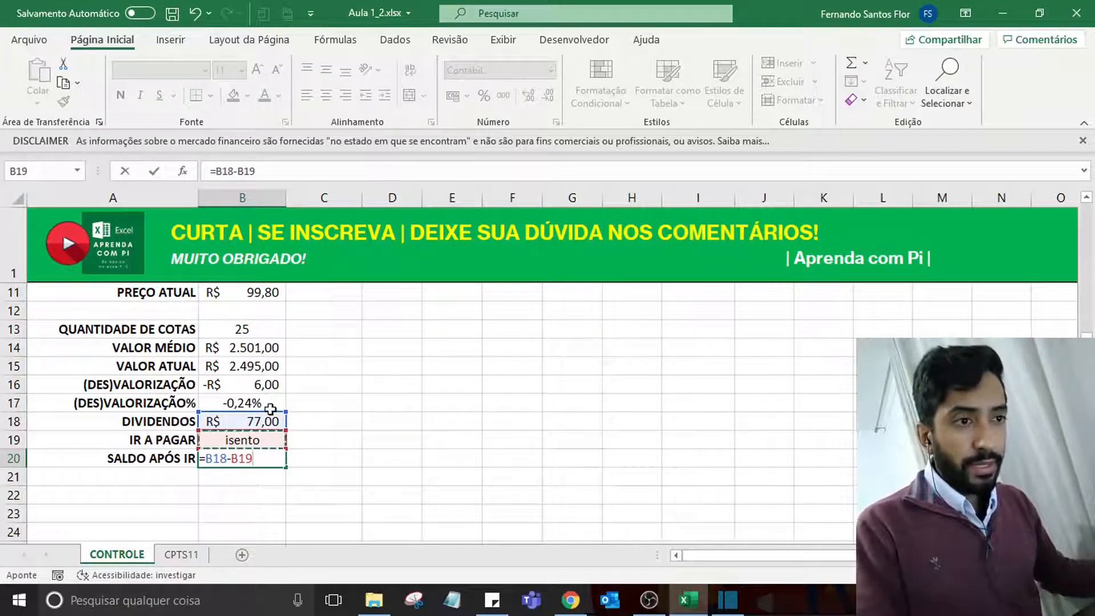
drag(270, 409, 271, 383)
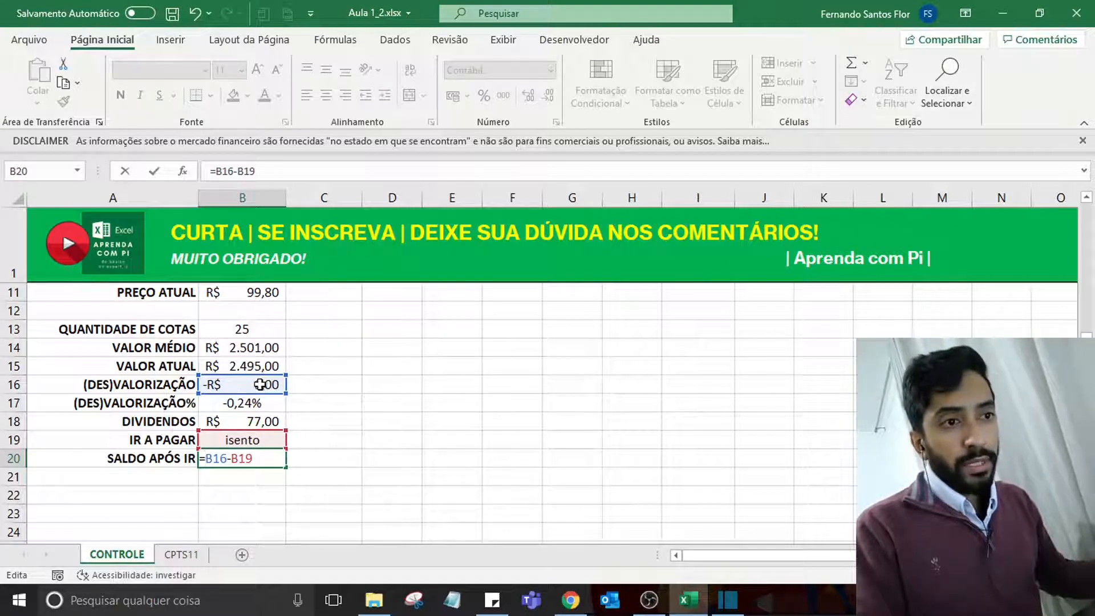
key(Return)
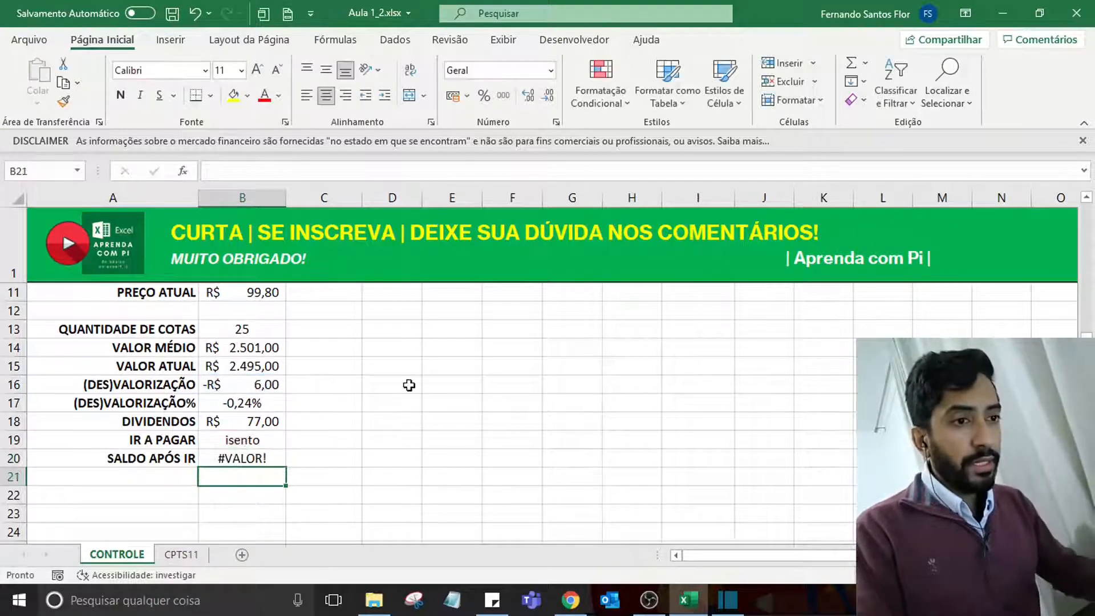
Wrap the B16-B19 subtraction in the SALDO APÓS IR cell B20 in a SEERRO function.
click(233, 453)
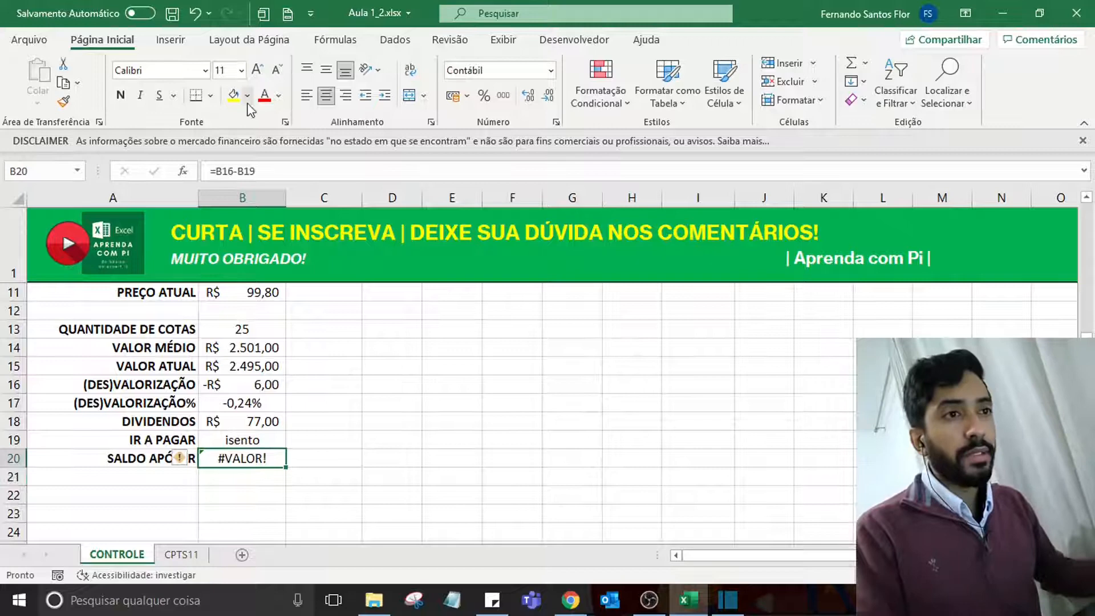
click(218, 165)
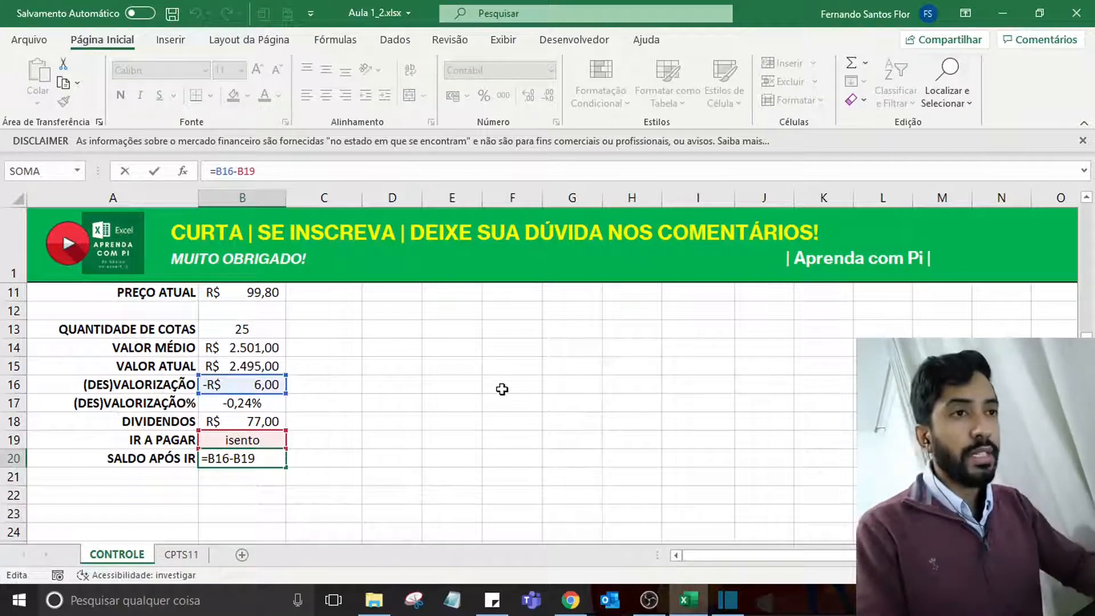
text(se)
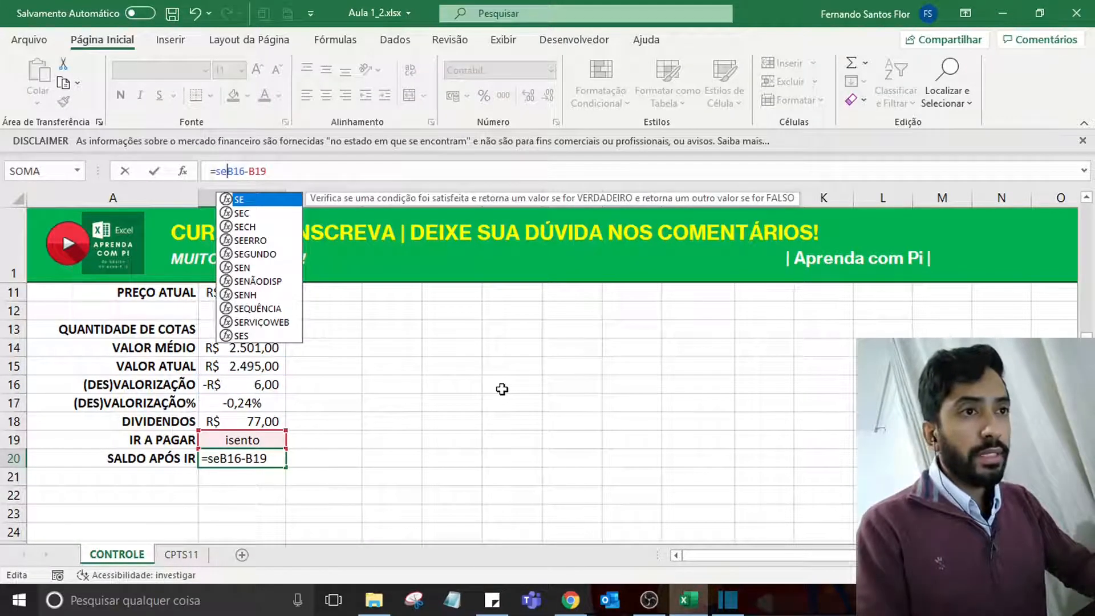
text(er)
key(Tab)
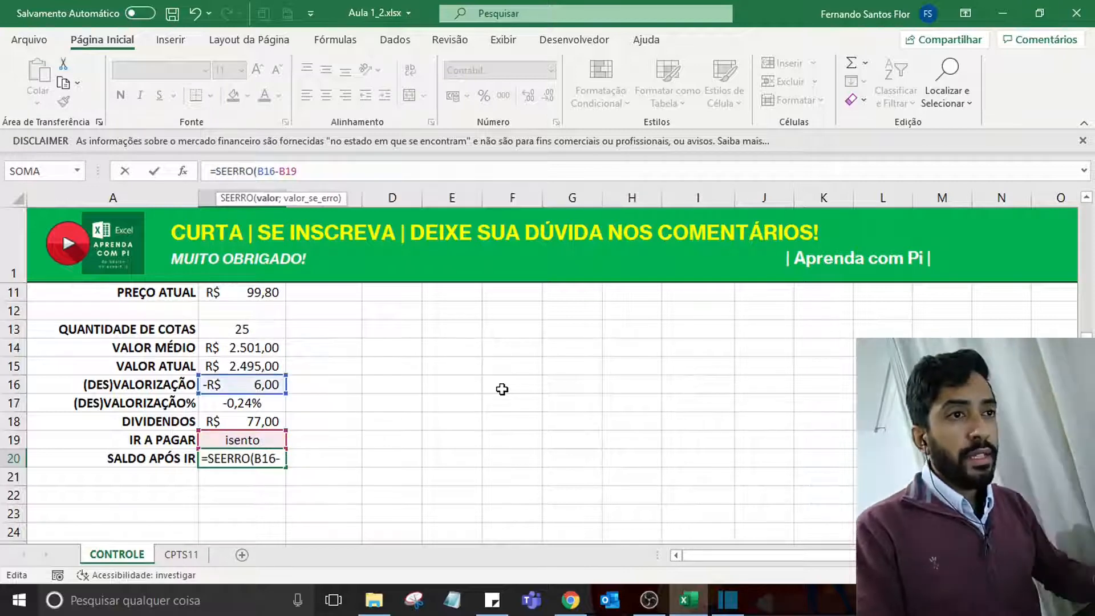
key(Right)
key(Right)
key(Right)
key(Right)
key(Right)
key(Right)
key(Right)
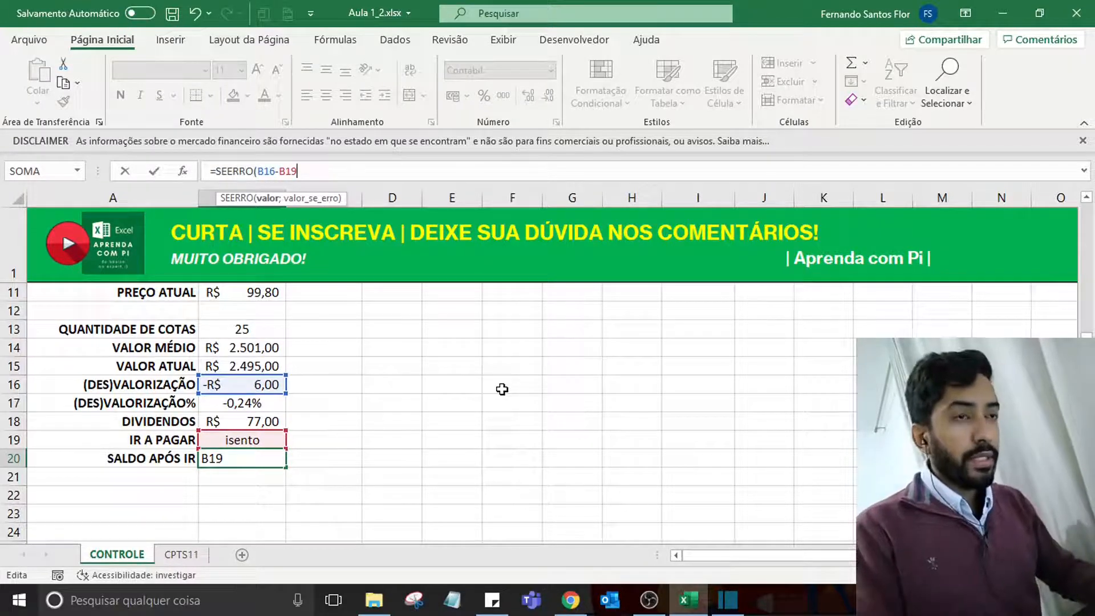
Complete the SEERRO formula in B20 with B16 as the value returned on error.
text(;)
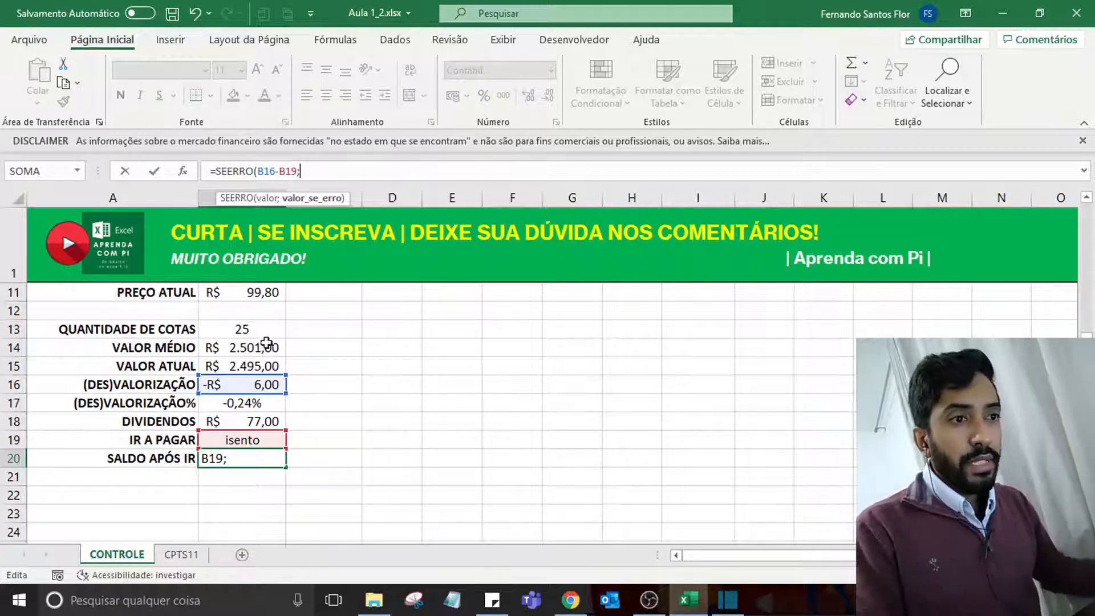
click(247, 387)
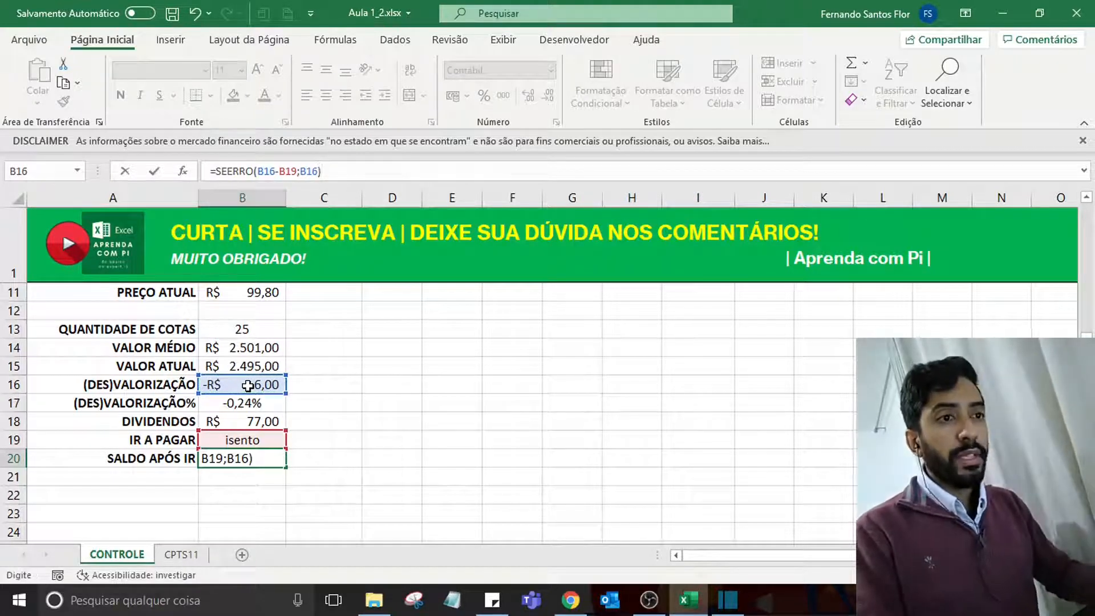
key(Return)
key(Up)
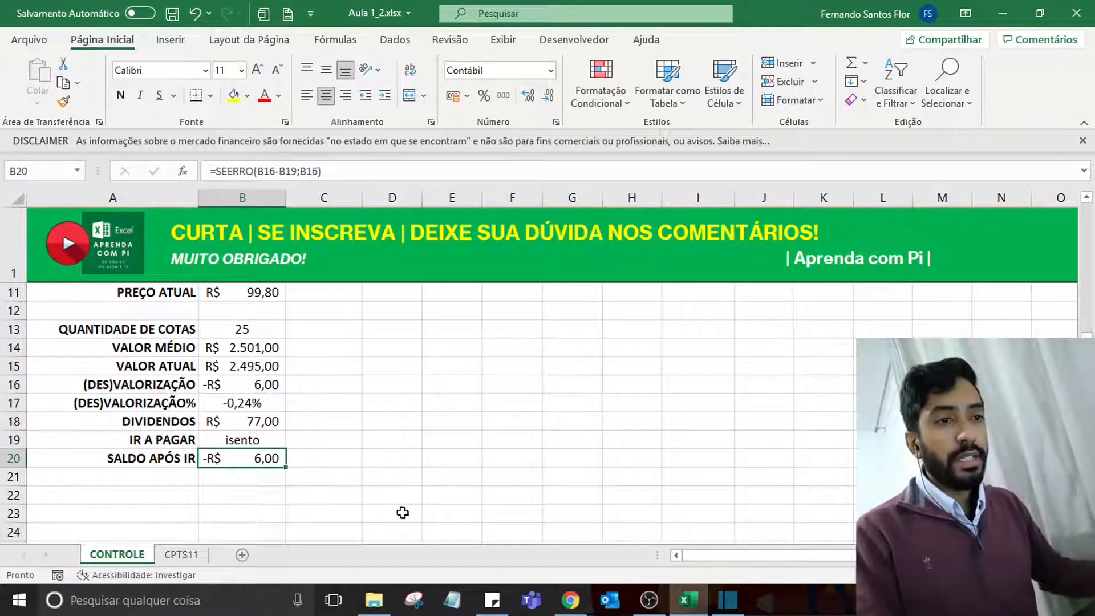
Look over the CONTROLE rows from the totals down to the CPTS11 figures, including the % POSIÇÃO (VALOR) cell B9.
click(388, 419)
scroll(388, 420, up, 2)
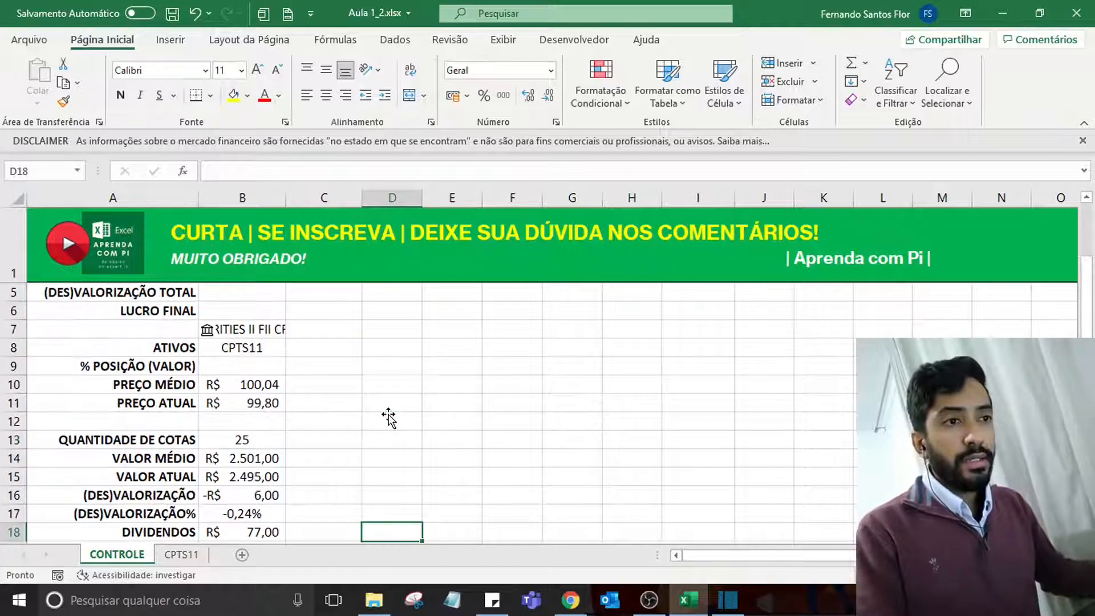
scroll(388, 419, up, 1)
scroll(388, 419, down, 3)
scroll(388, 419, up, 3)
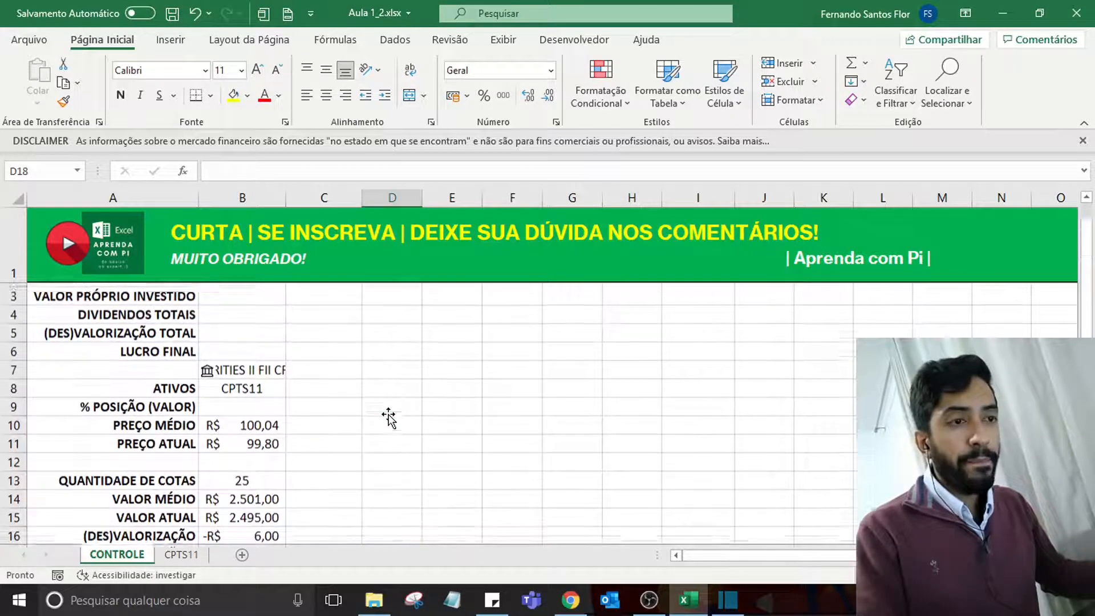
scroll(388, 419, up, 1)
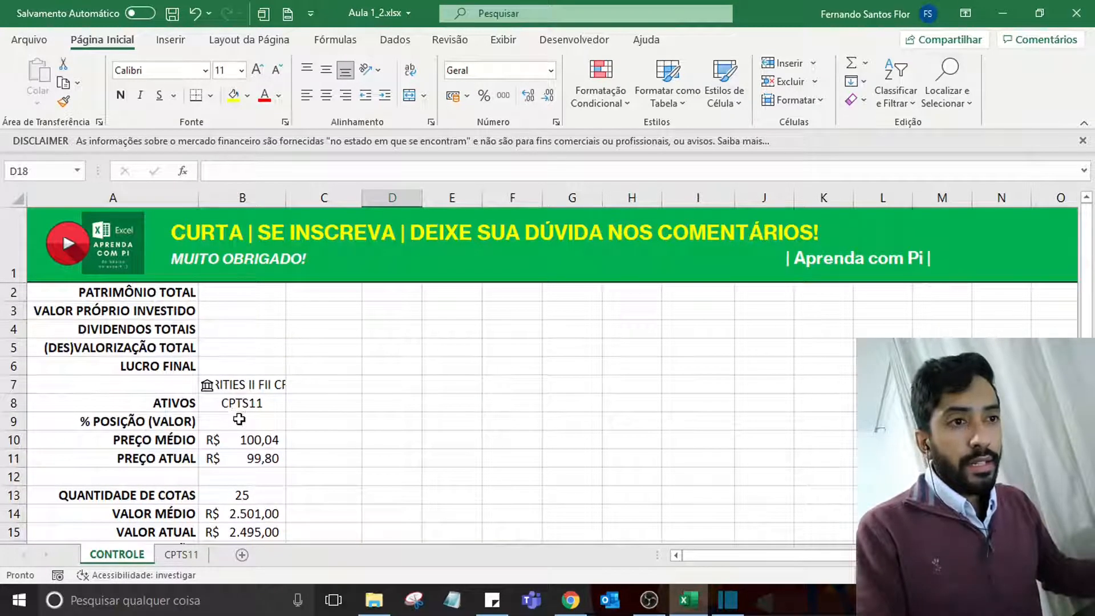
click(239, 419)
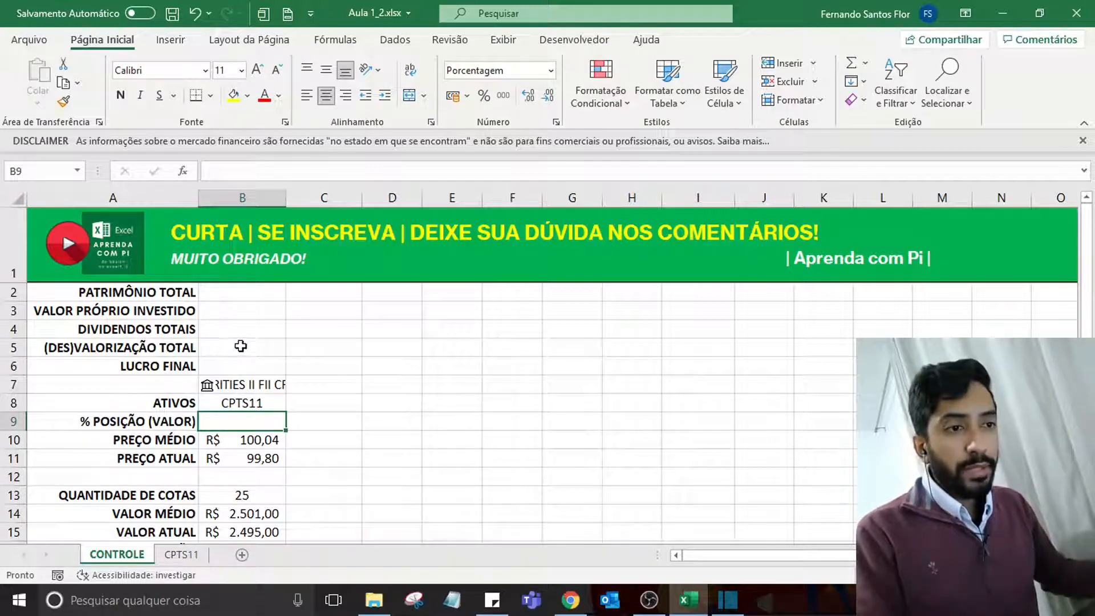
click(267, 288)
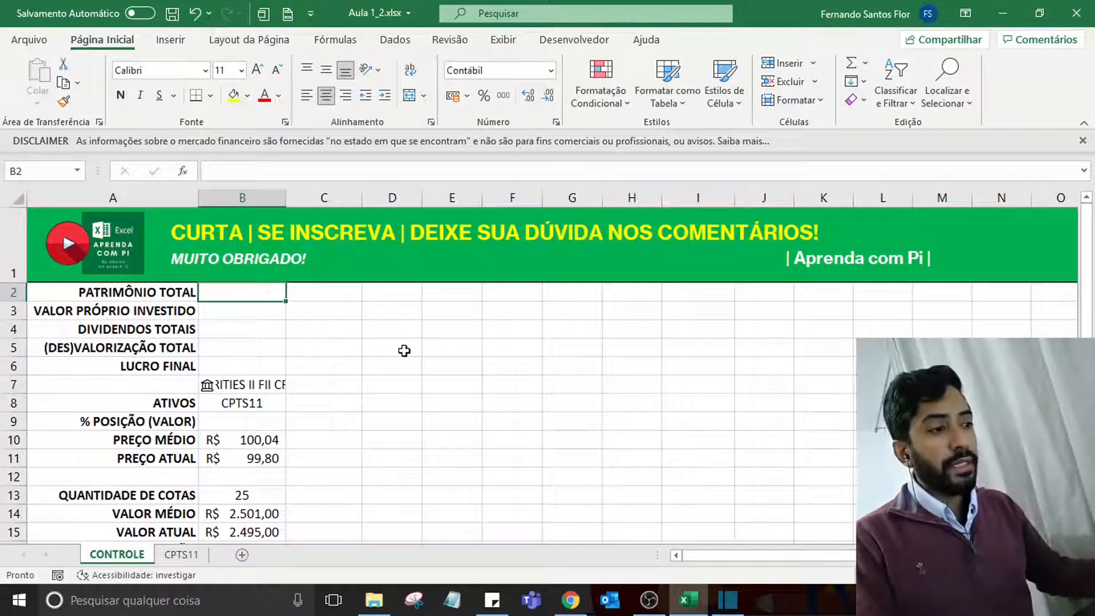
text(=)
key(BackSpace)
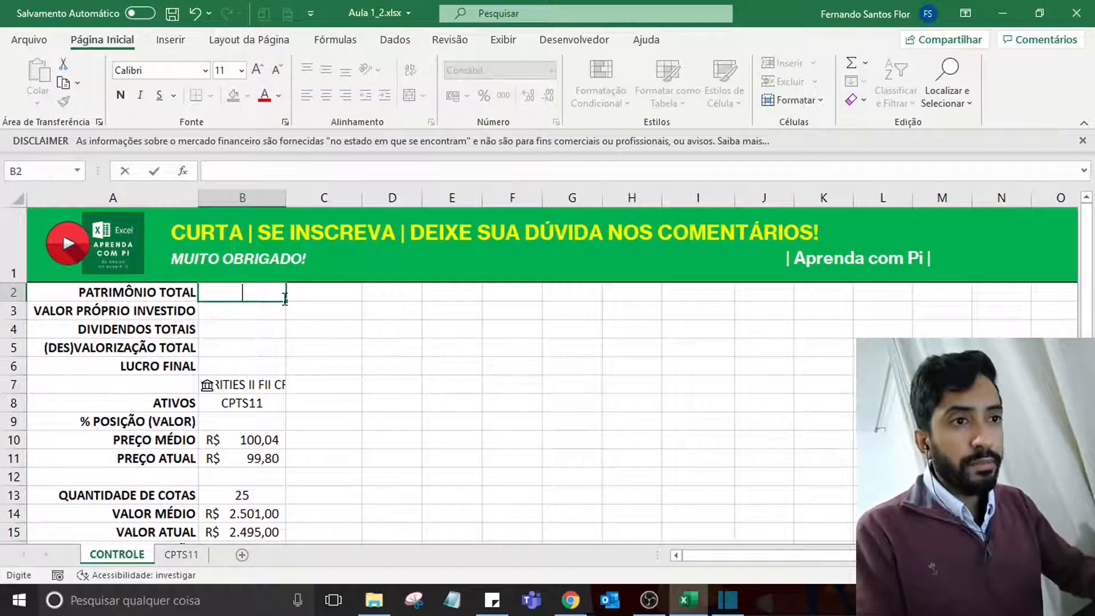
key(Return)
Enter a SOMA formula in the PATRIMÔNIO TOTAL cell B2 that sums the VALOR ATUAL cell B15.
click(284, 295)
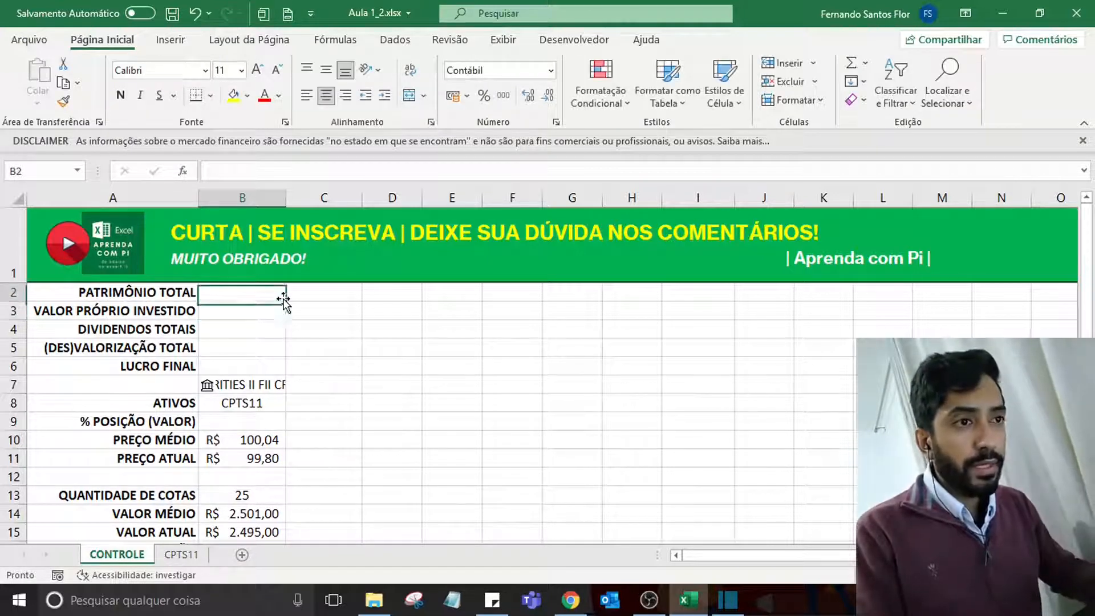
text(=som)
key(Tab)
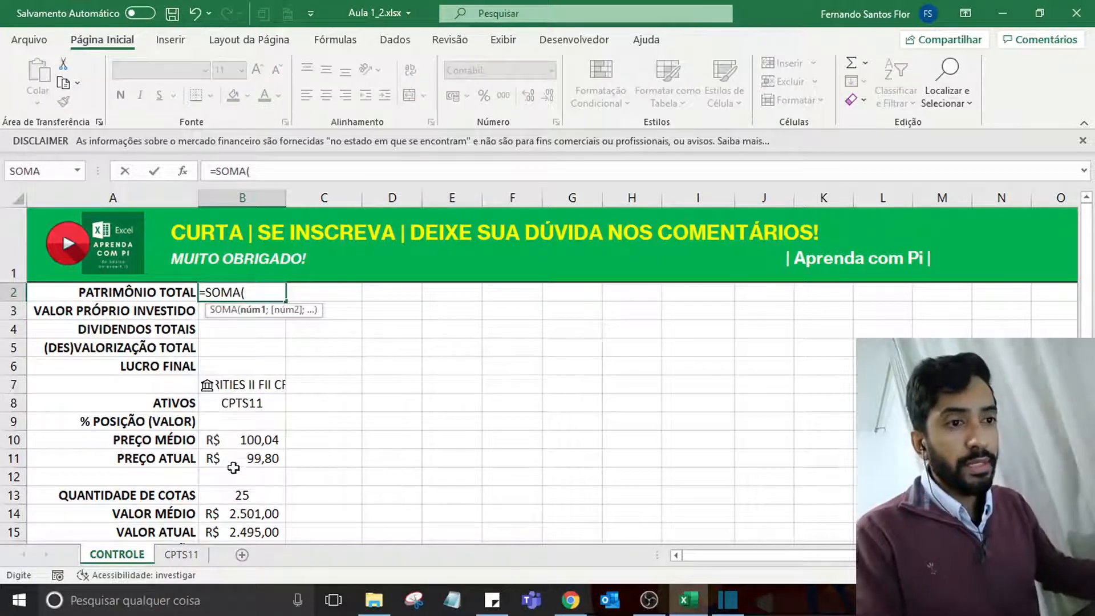
mouse_move(277, 531)
mouse_down()
mouse_move(491, 521)
mouse_move(498, 530)
mouse_move(277, 531)
mouse_up()
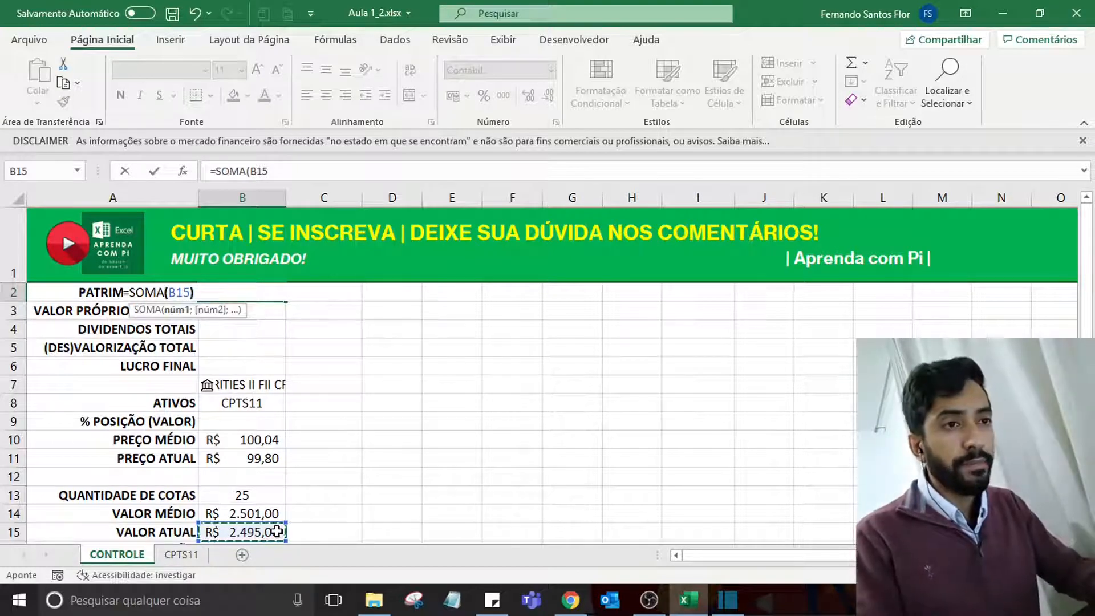
key(Return)
Enter =SOMA(B14) in the VALOR PRÓPRIO INVESTIDO cell B3 to total the VALOR MÉDIO cell.
text(=)
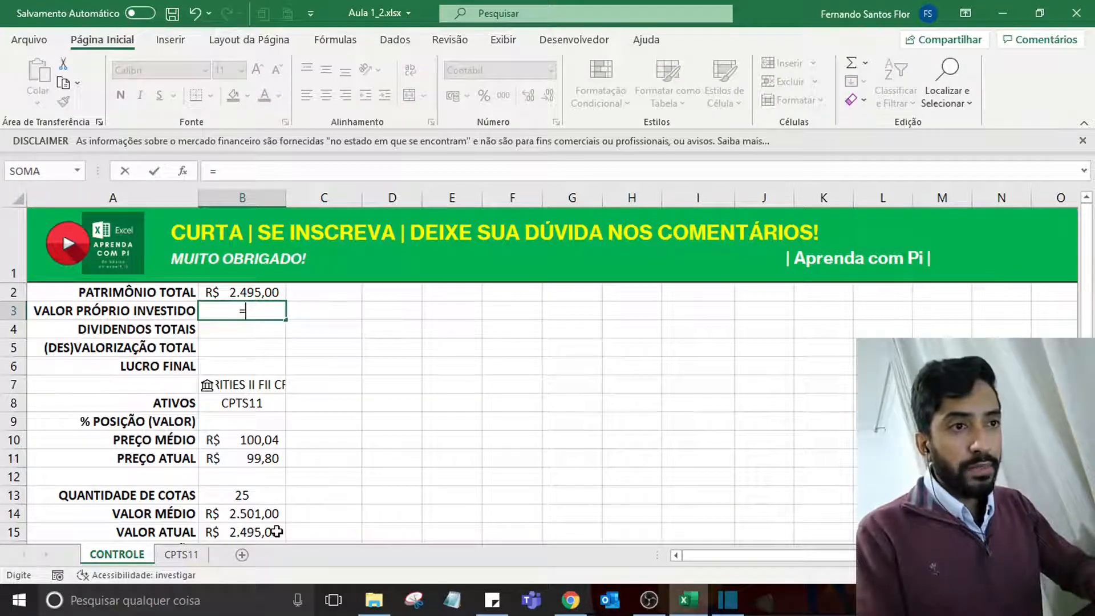
text(soma)
key(Tab)
click(259, 512)
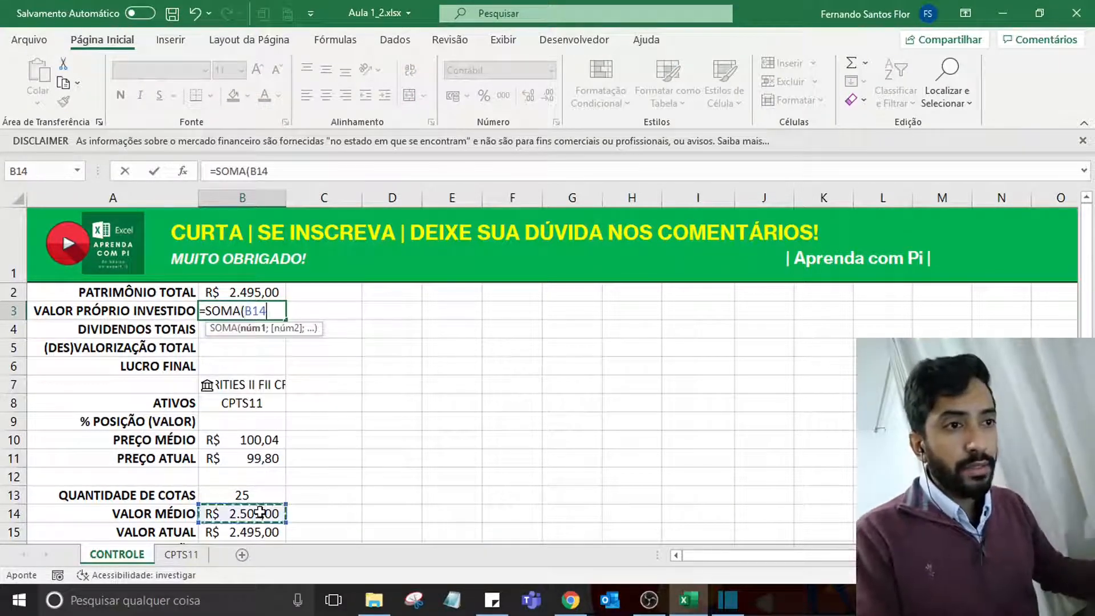
mouse_move(259, 512)
mouse_down()
mouse_move(530, 518)
mouse_move(345, 494)
mouse_move(264, 513)
mouse_move(557, 508)
mouse_move(244, 494)
mouse_move(274, 510)
mouse_up()
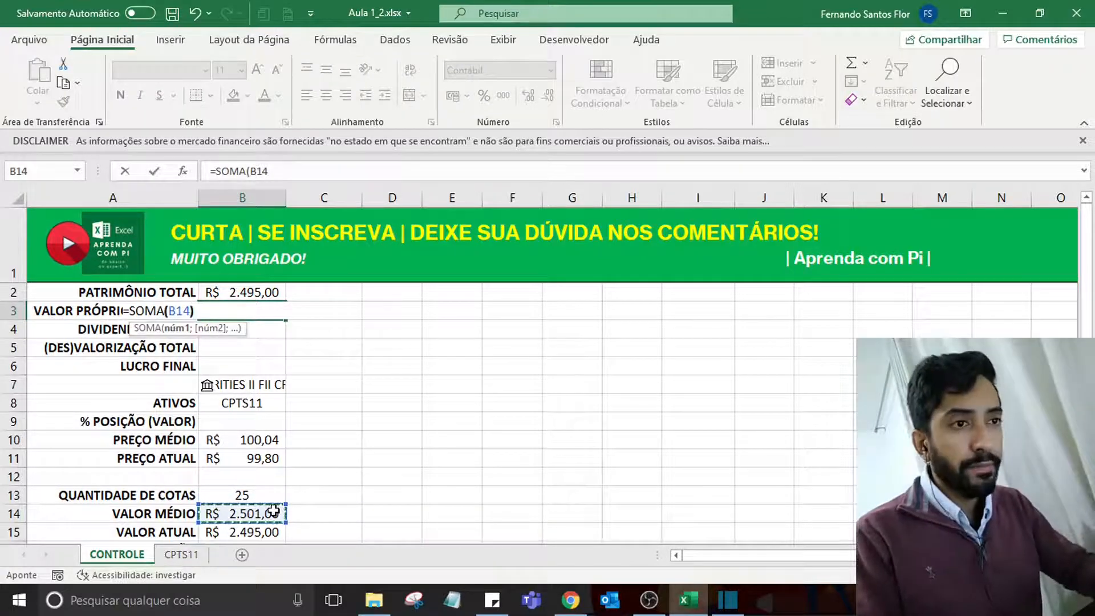
text())
key(Return)
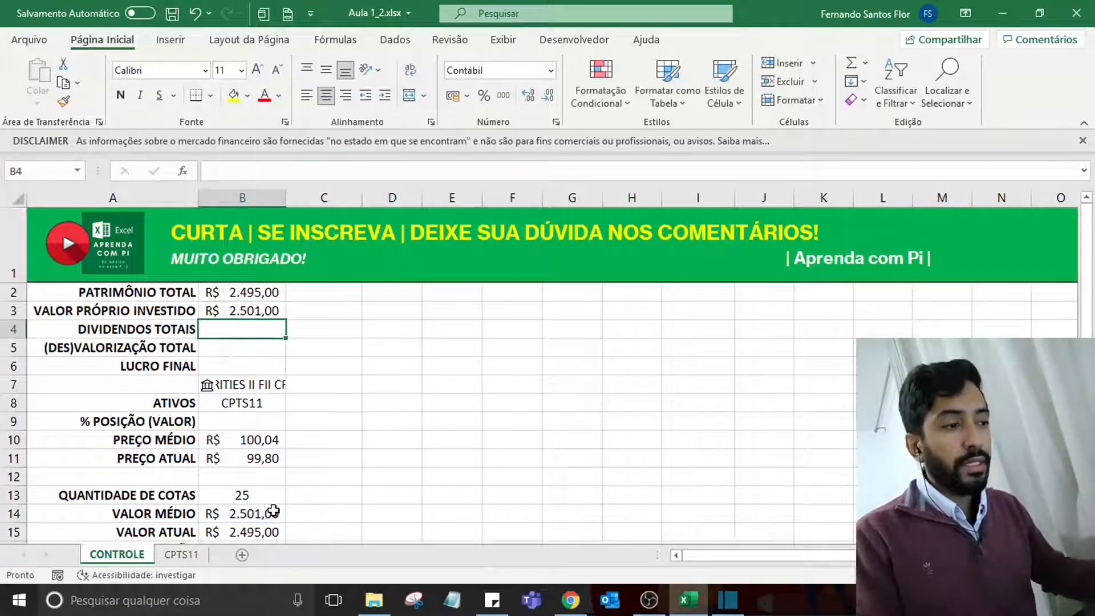
Enter a SOMA formula in the DIVIDENDOS TOTAIS cell B4 that sums the DIVIDENDOS cell B18.
text(=so)
key(Tab)
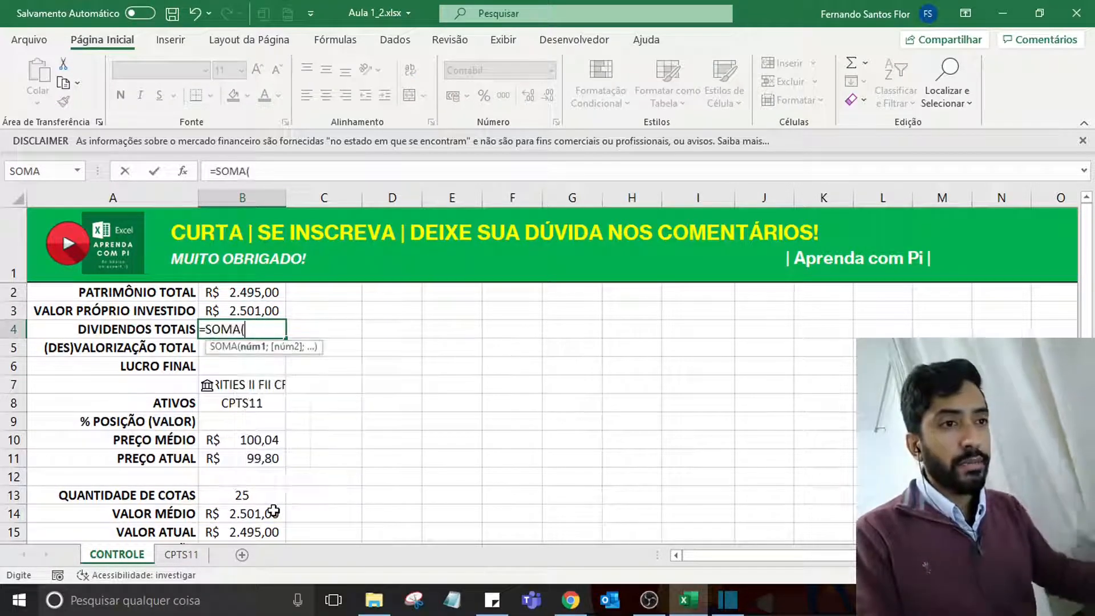
scroll(273, 511, down, 3)
drag(235, 429, 271, 422)
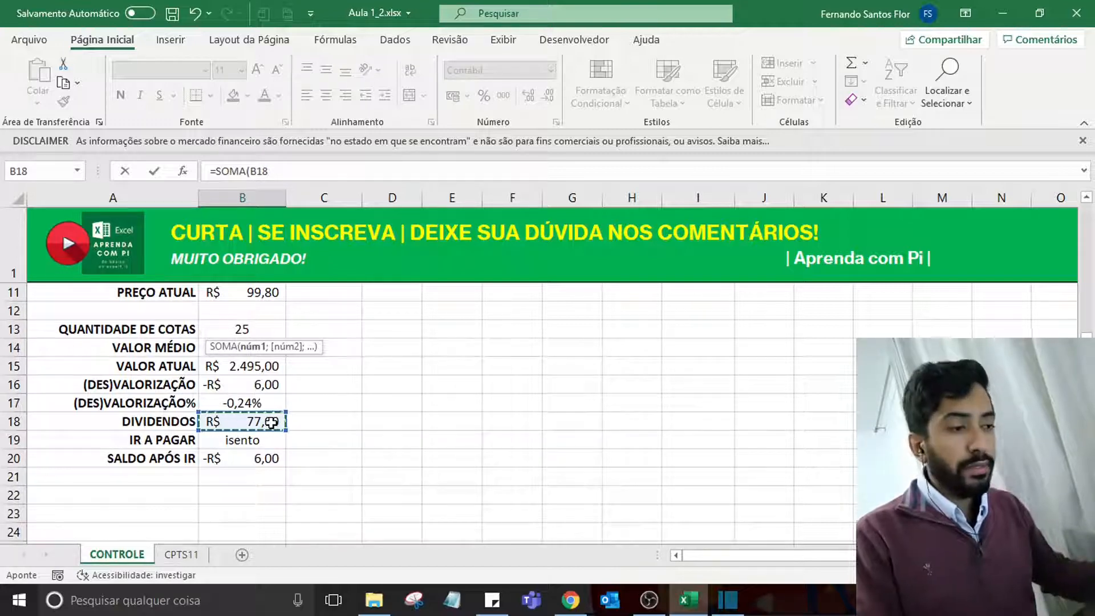
key(Return)
scroll(272, 423, up, 3)
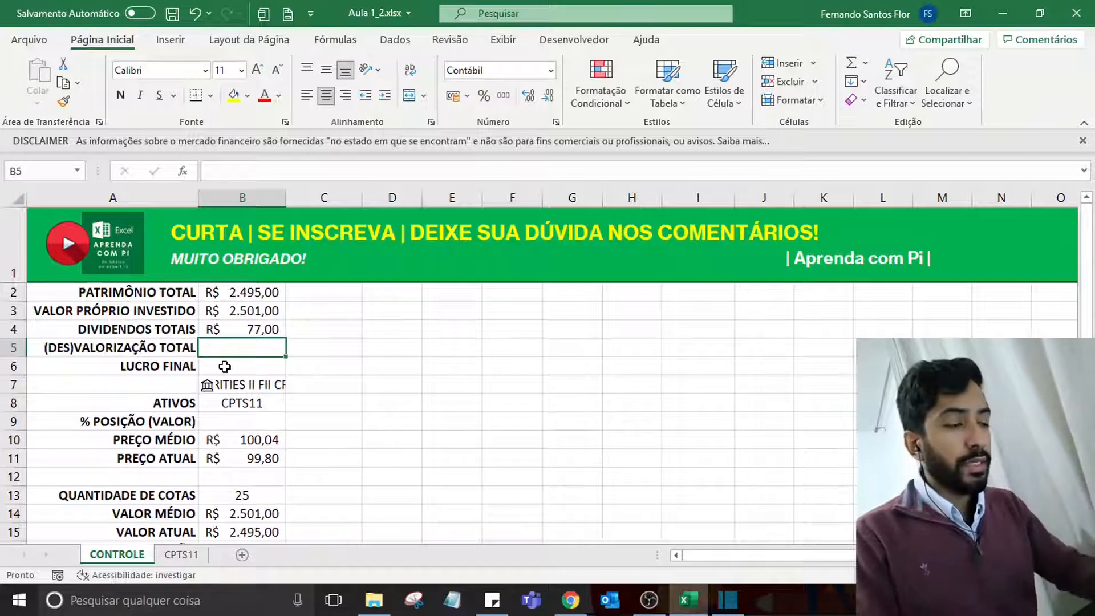
Enter =SOMA(B16) in the (DES)VALORIZAÇÃO TOTAL cell B5 to total the (DES)VALORIZAÇÃO cell.
text(=som)
key(Tab)
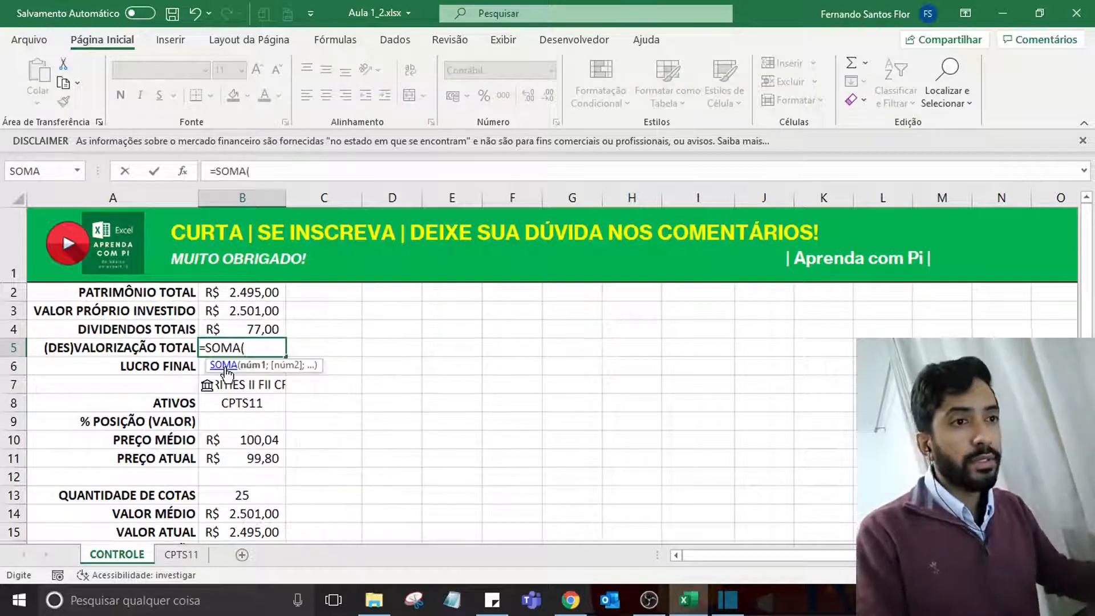
scroll(285, 400, down, 4)
scroll(277, 384, up, 2)
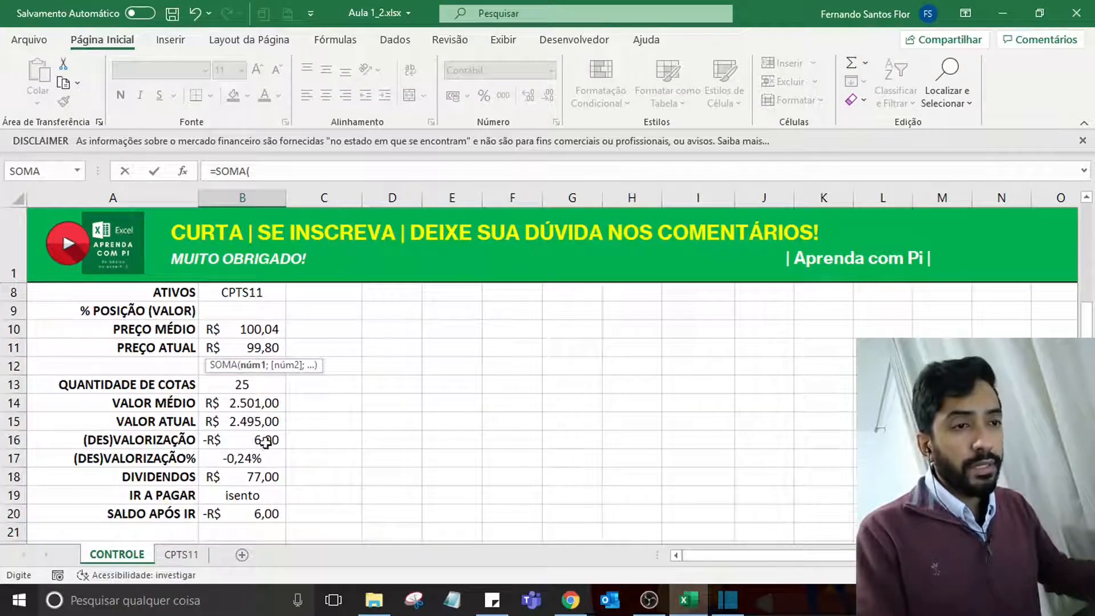
drag(265, 442, 288, 439)
text())
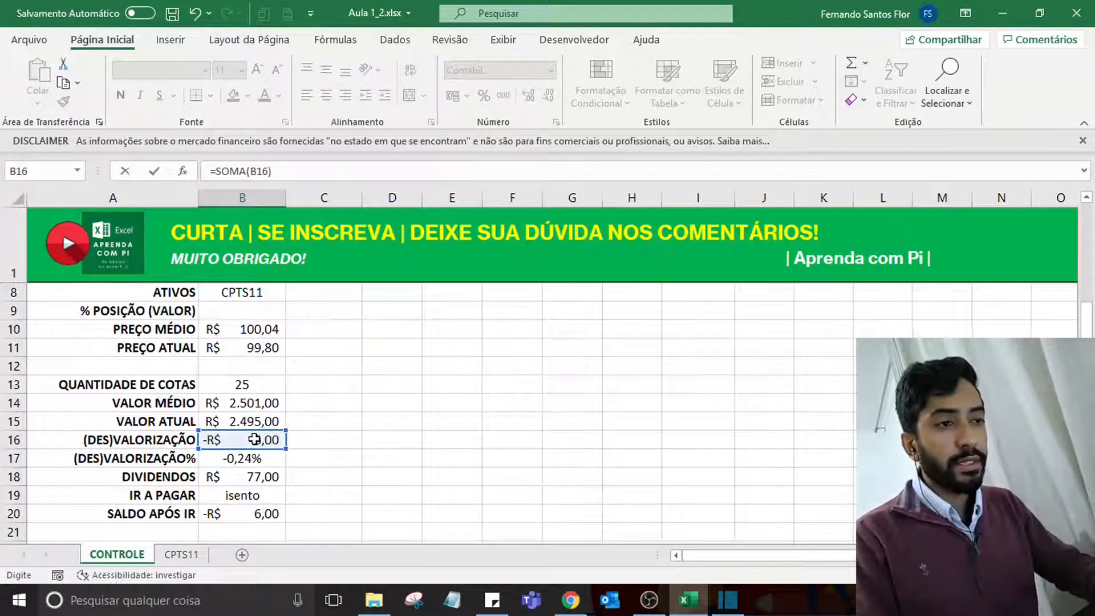
key(Escape)
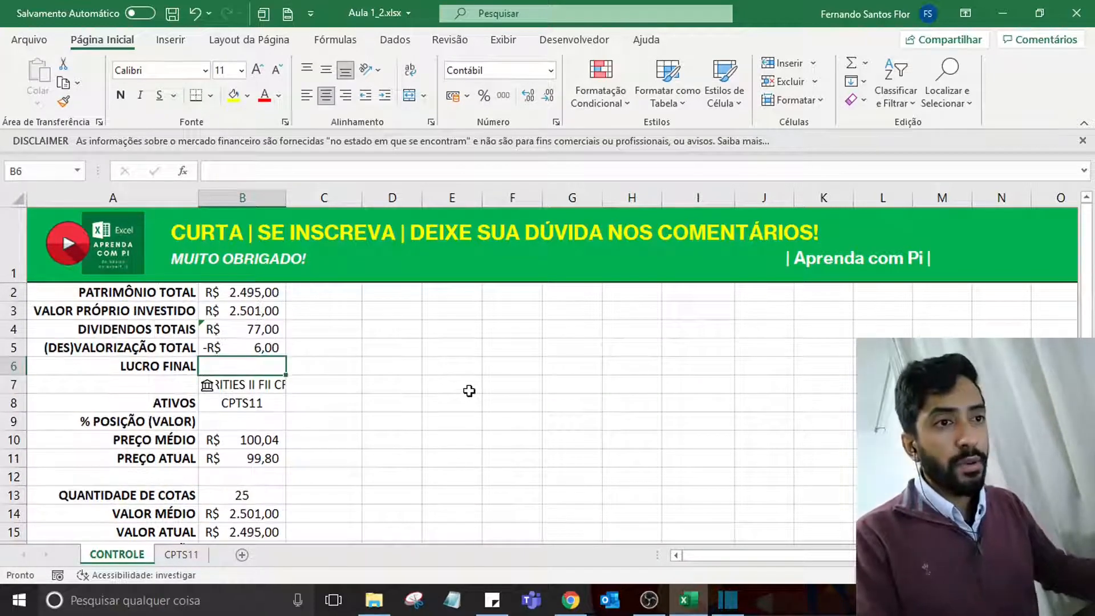
Enter =B4+B5 in the LUCRO FINAL cell B6 to add total dividends and total (de)valuation, and check the formulas in B5 and B6.
text(=)
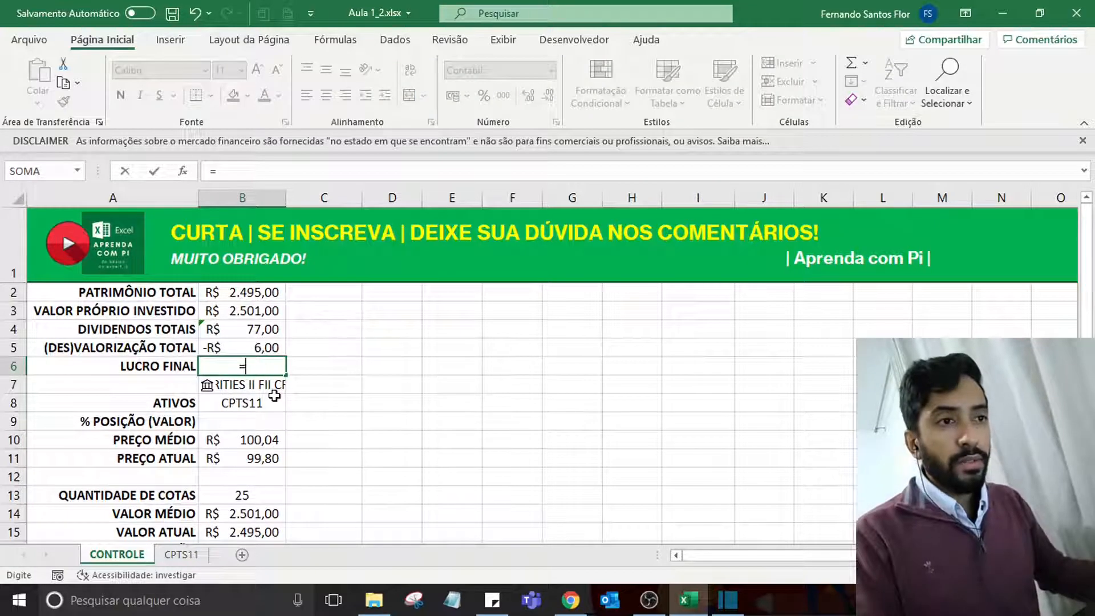
click(253, 328)
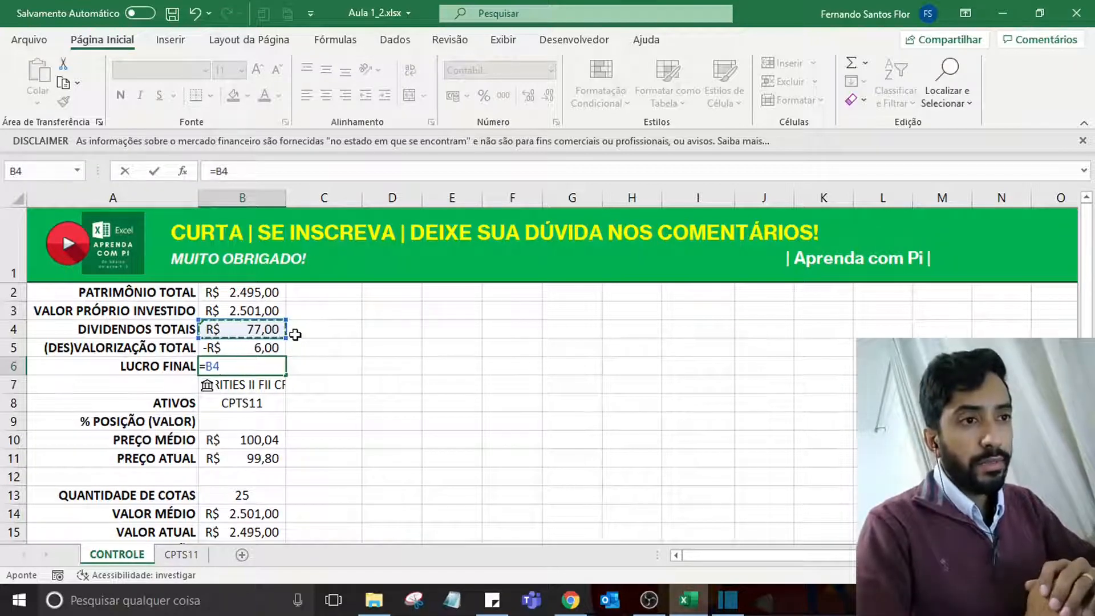
text(+)
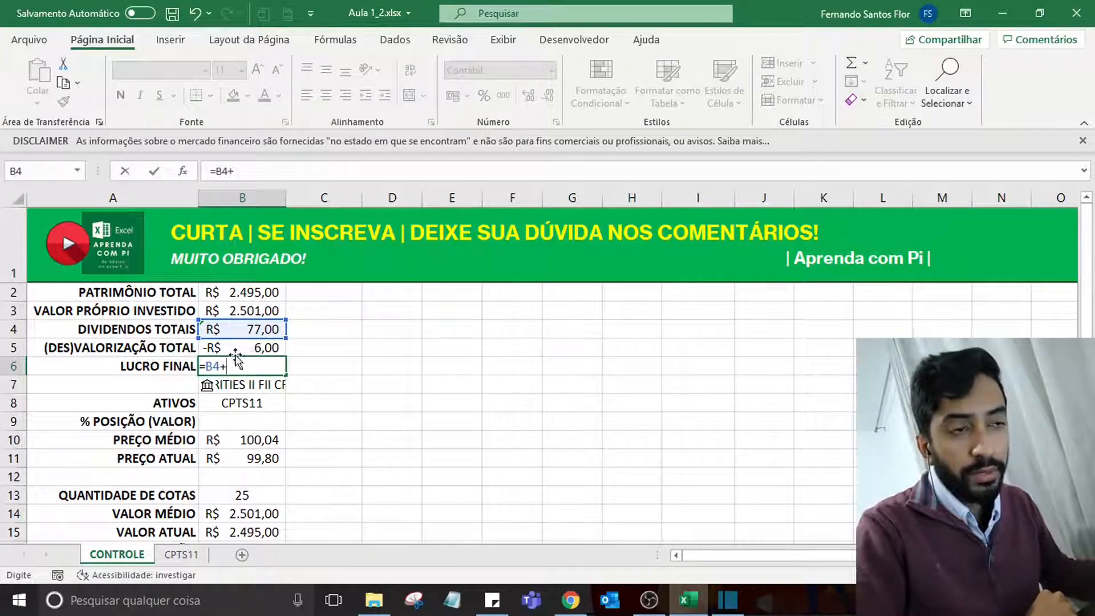
click(262, 352)
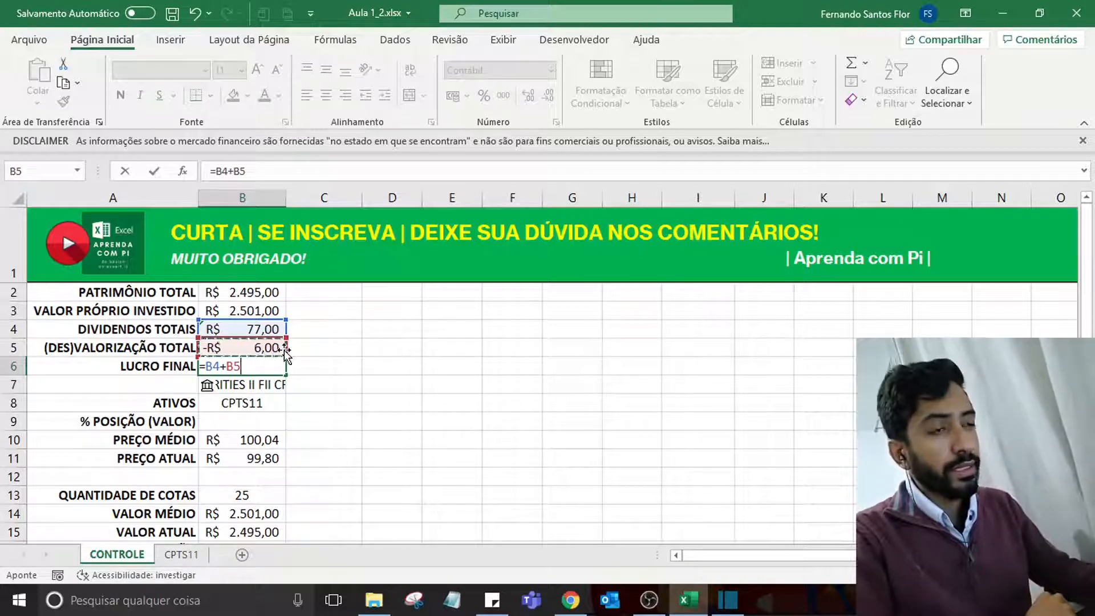
key(Return)
click(274, 363)
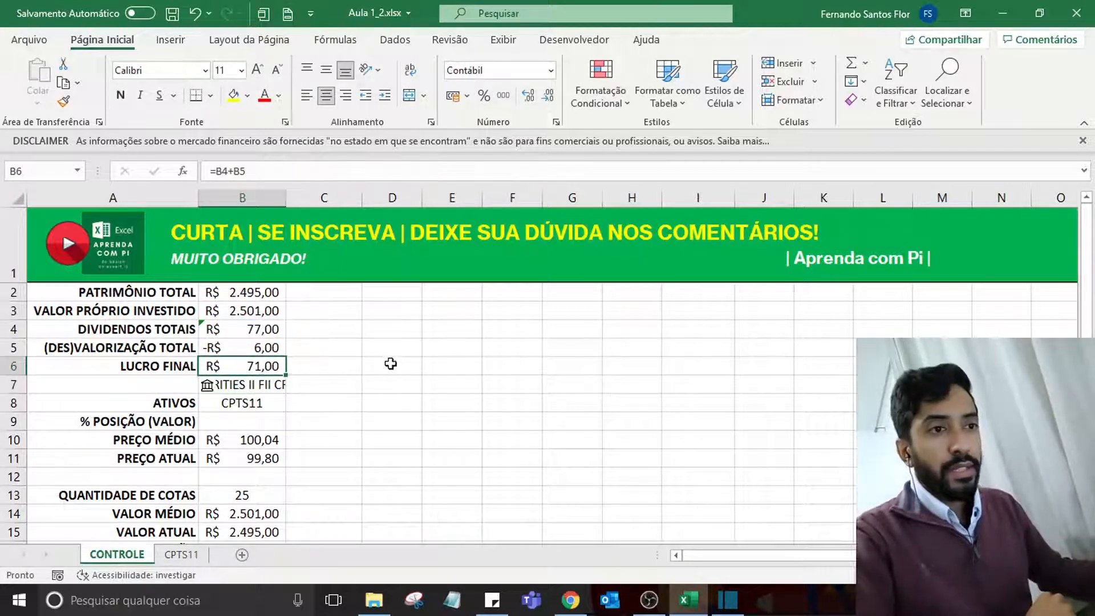
click(209, 346)
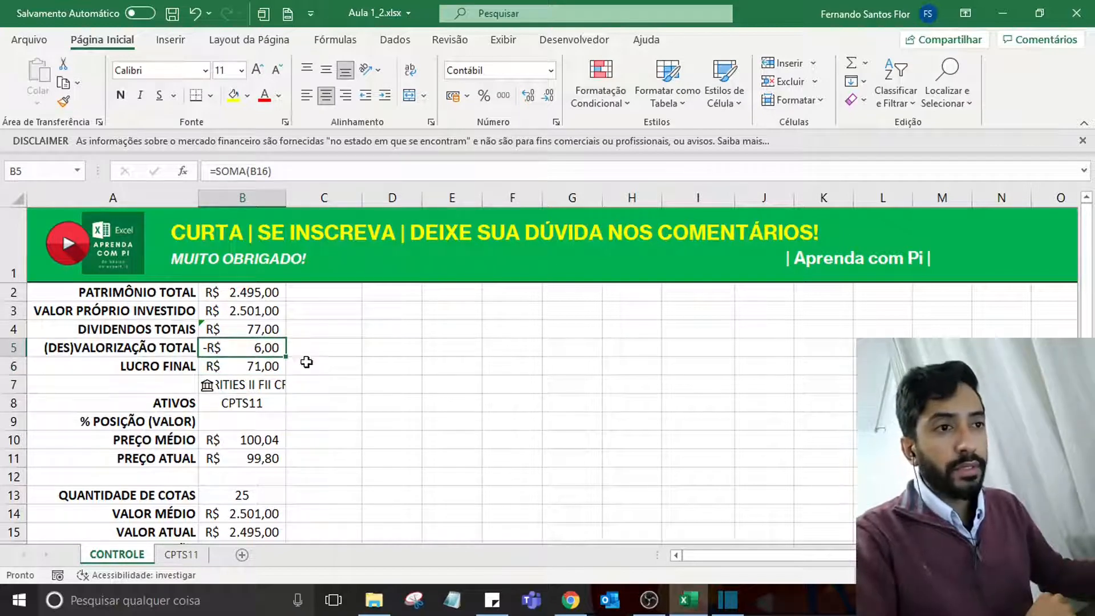
click(268, 371)
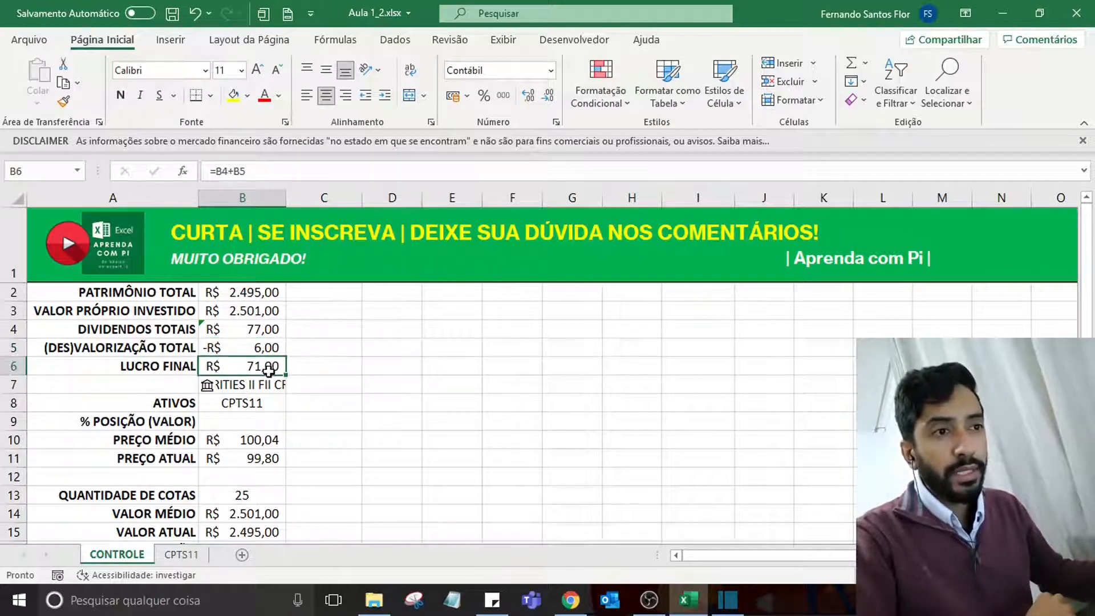
Enter =B15/B2 in the % POSIÇÃO (VALOR) cell B9 to divide VALOR ATUAL by PATRIMÔNIO TOTAL.
click(251, 422)
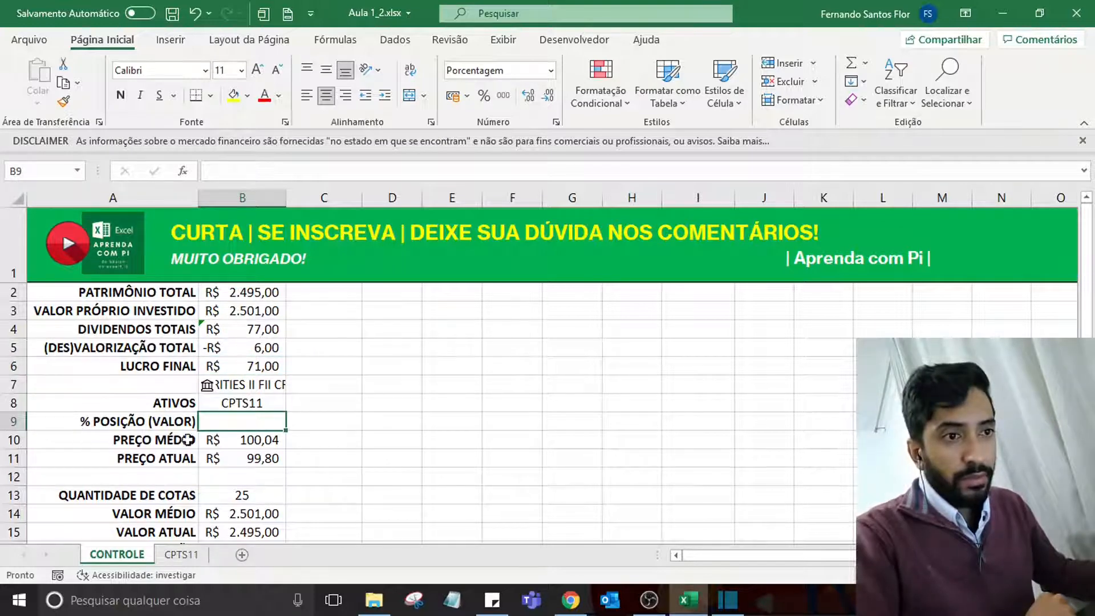
text(=)
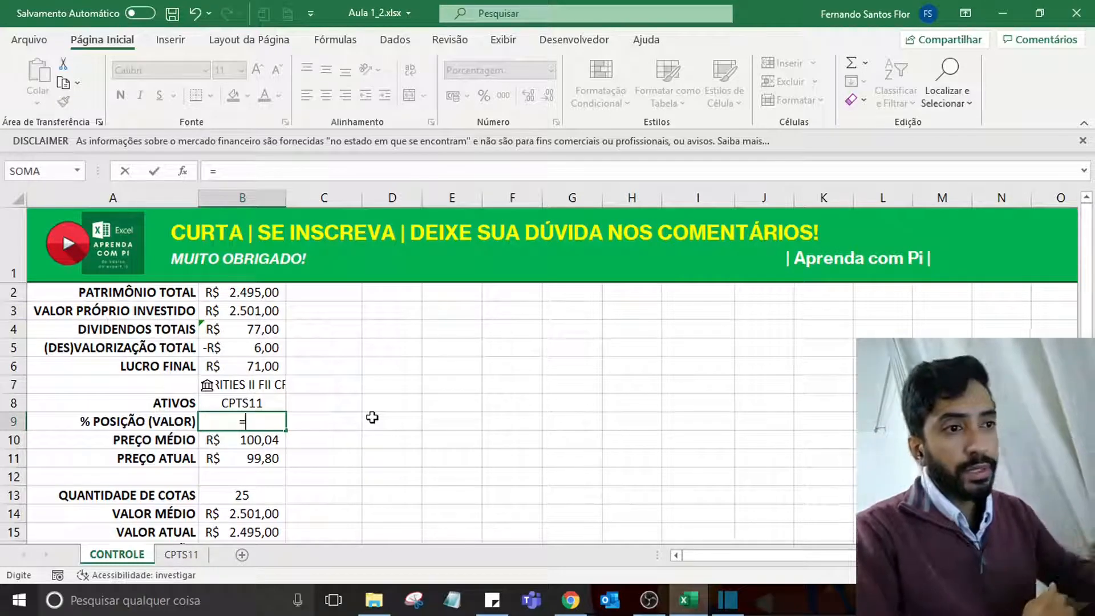
click(269, 529)
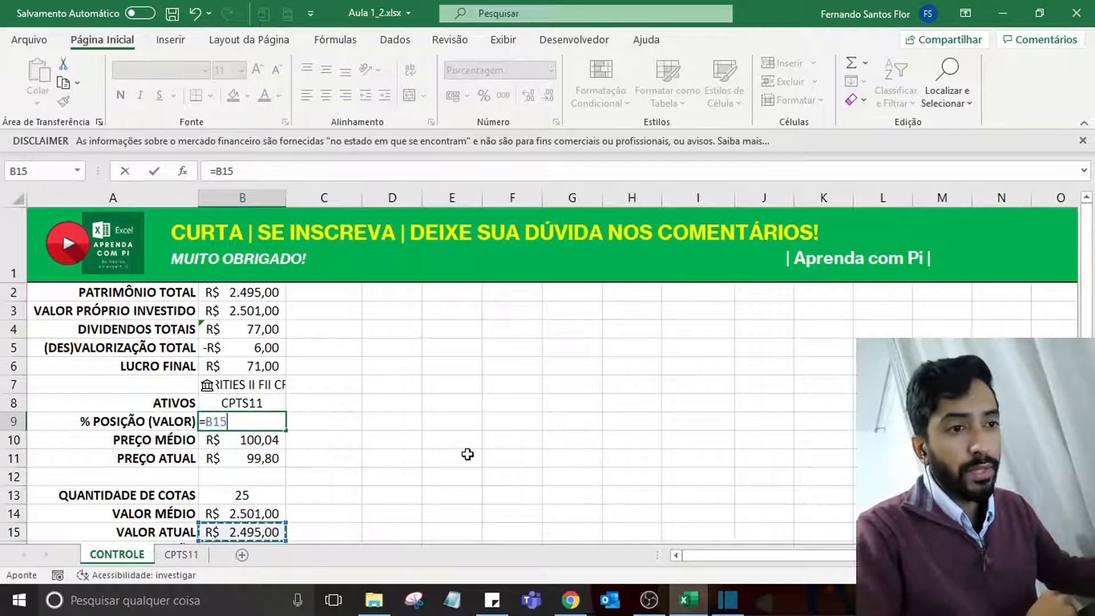
text(/)
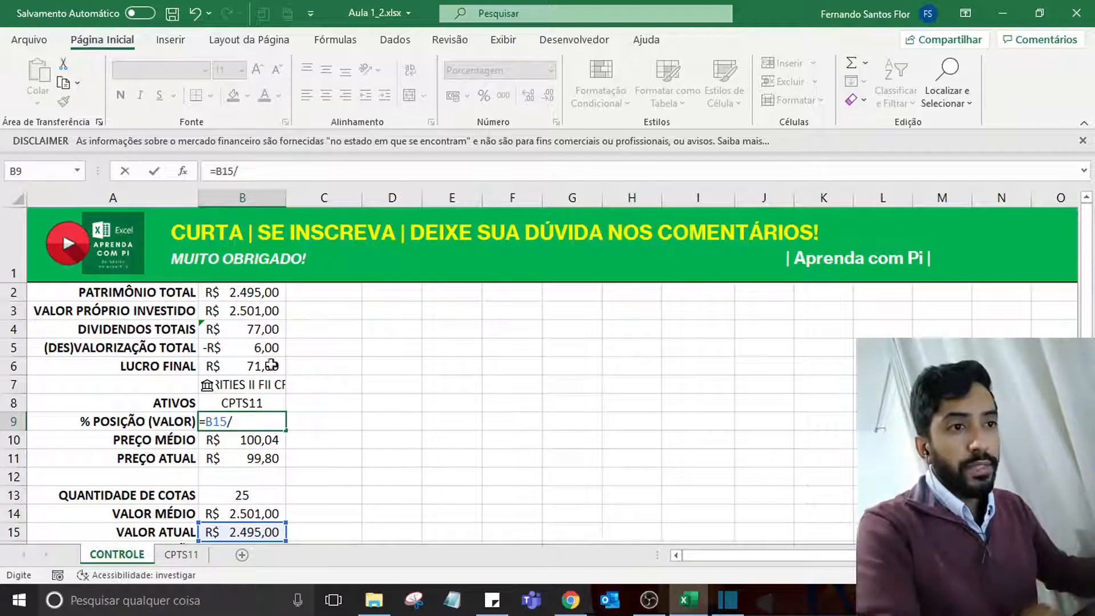
click(254, 298)
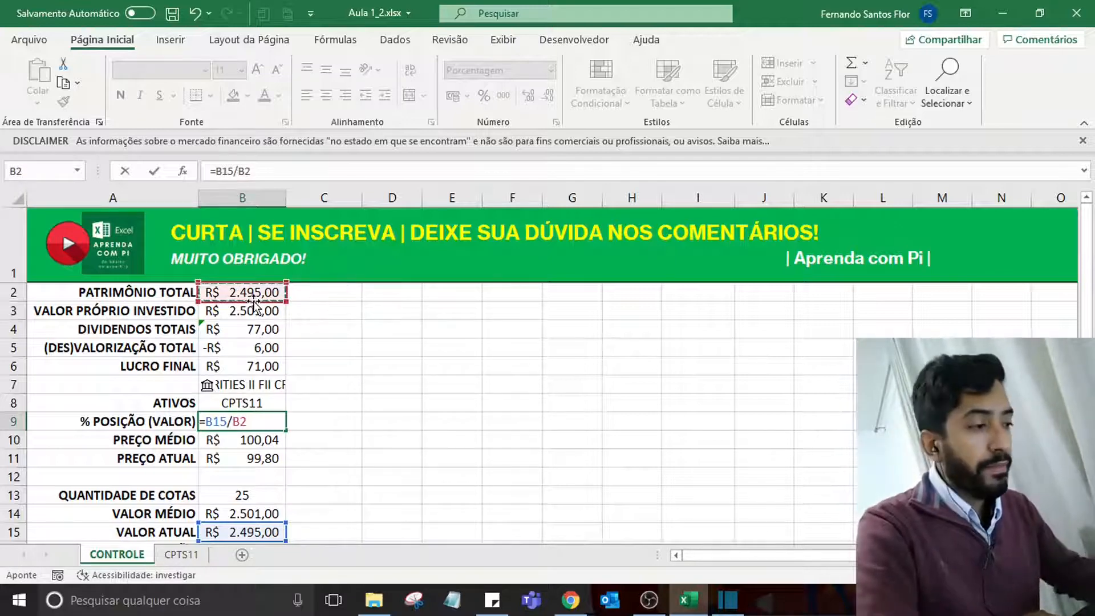
key(Return)
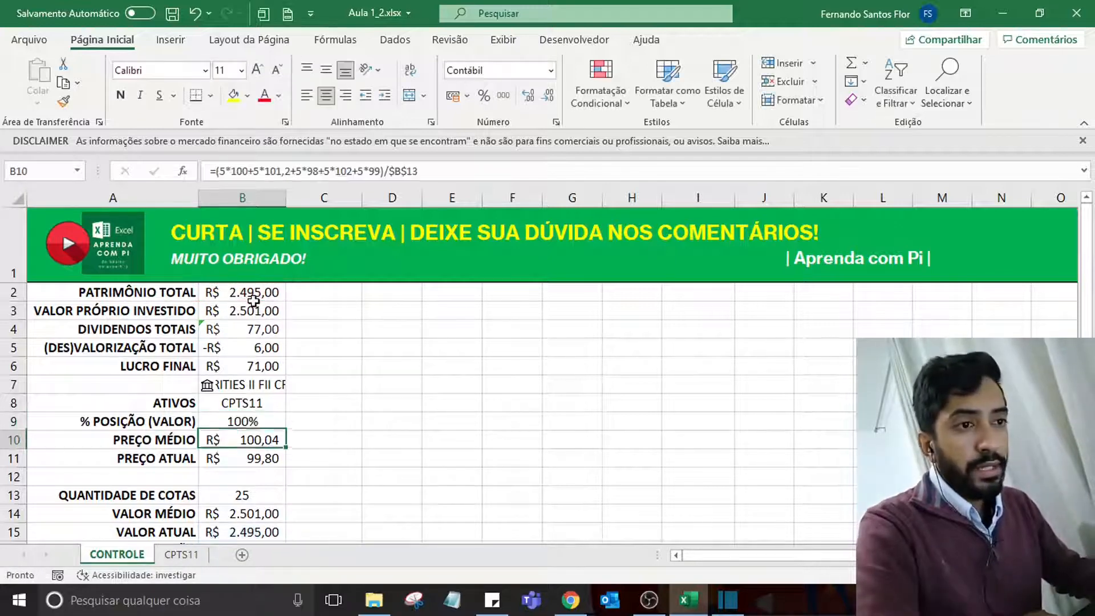
Review the % POSIÇÃO formula, the CPTS11 dividend sheet, and the CONTROLE totals and asset rows down to SALDO APÓS IR.
click(246, 415)
scroll(415, 346, down, 3)
scroll(367, 392, up, 3)
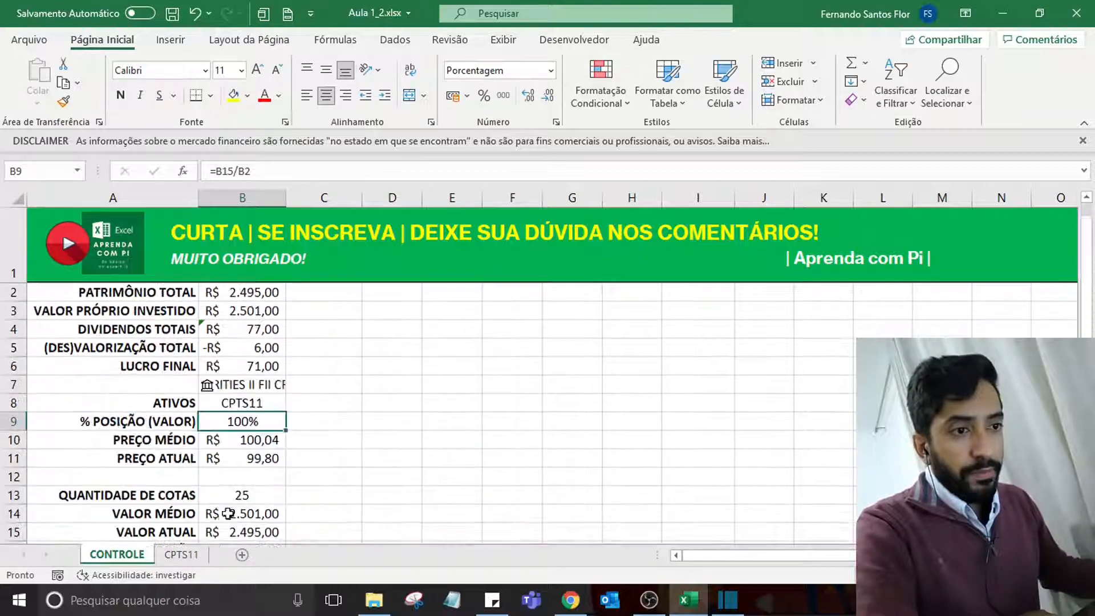
click(195, 552)
click(456, 333)
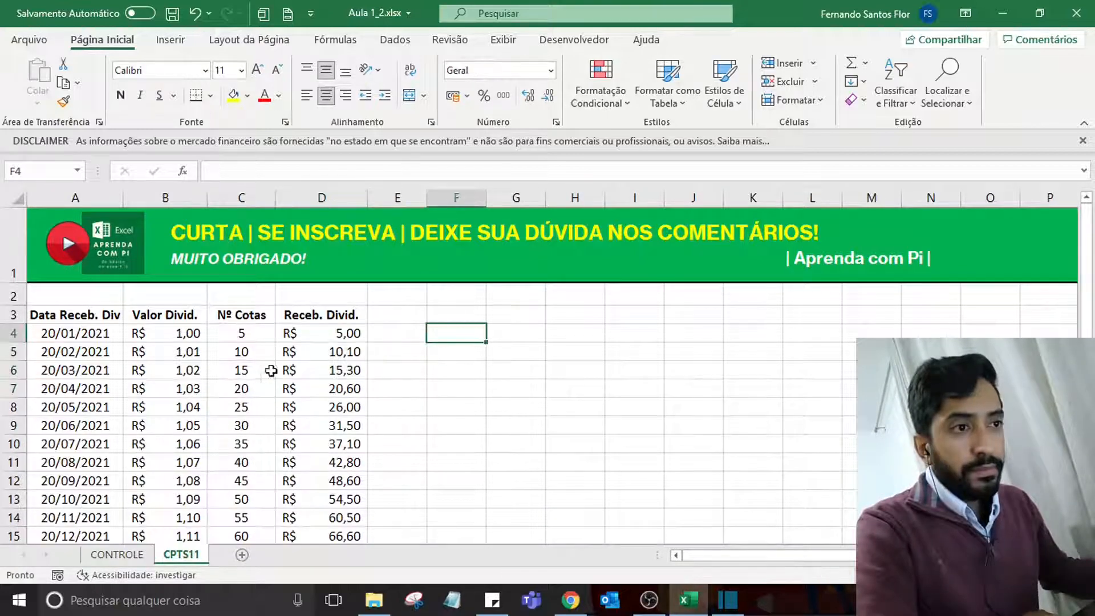
scroll(349, 371, down, 3)
scroll(264, 423, up, 3)
click(131, 561)
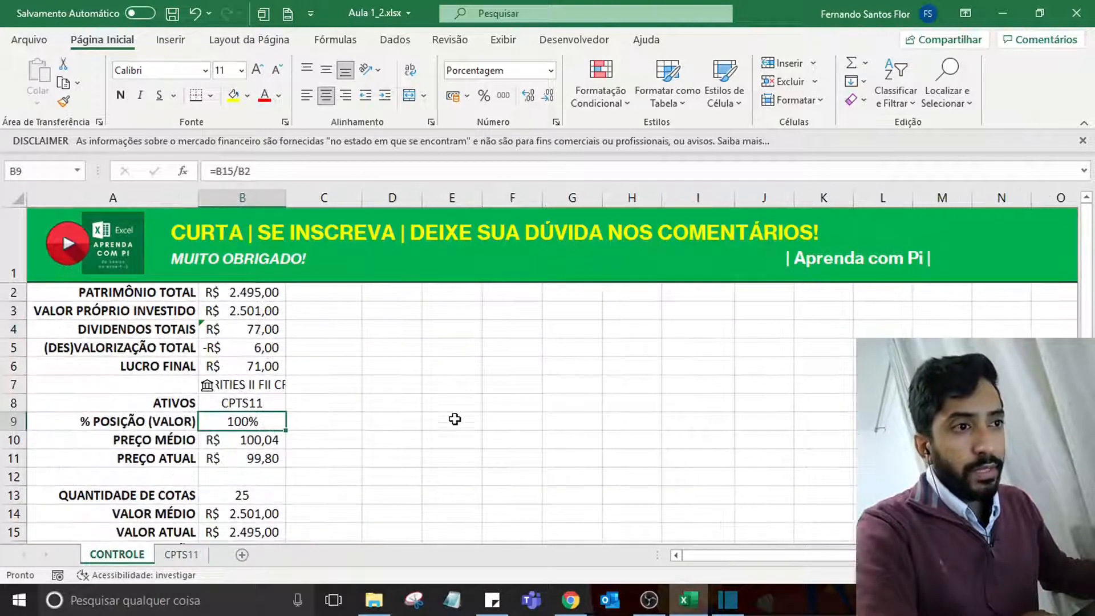
click(463, 382)
click(283, 348)
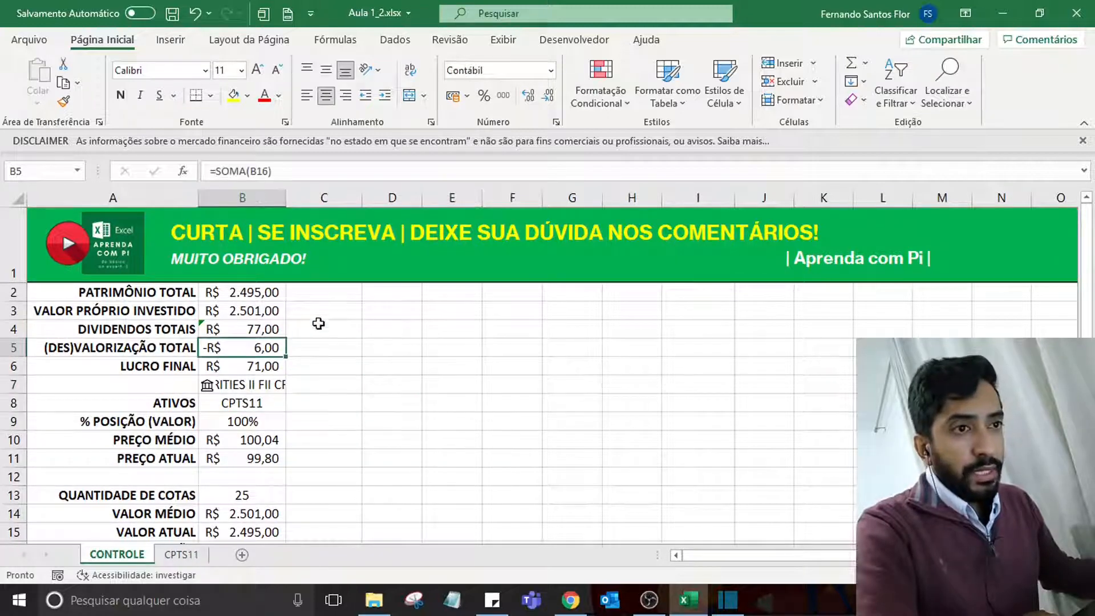
scroll(321, 388, down, 3)
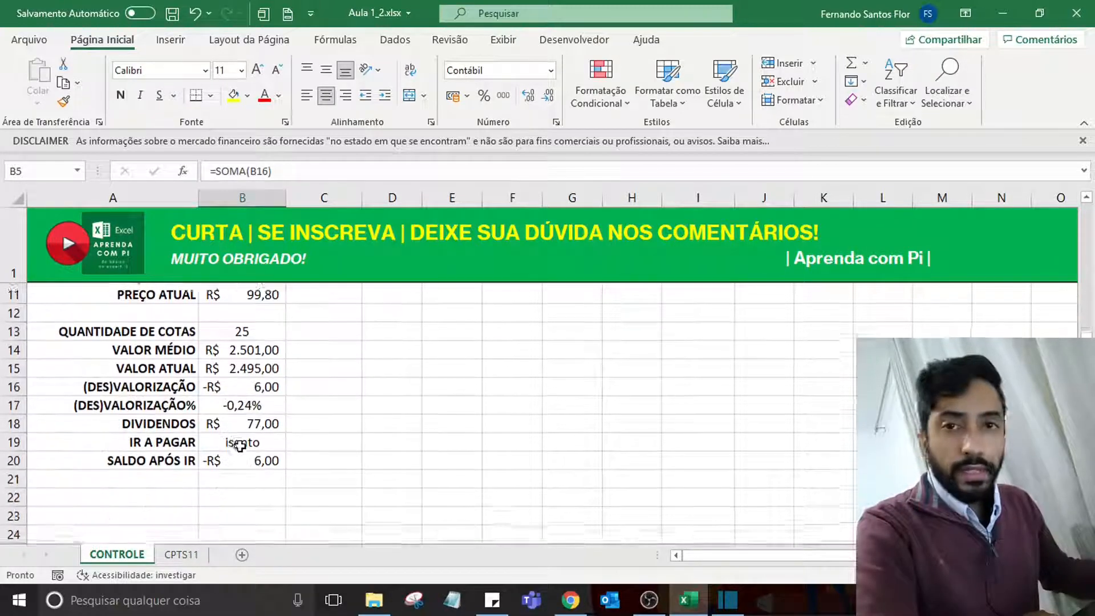